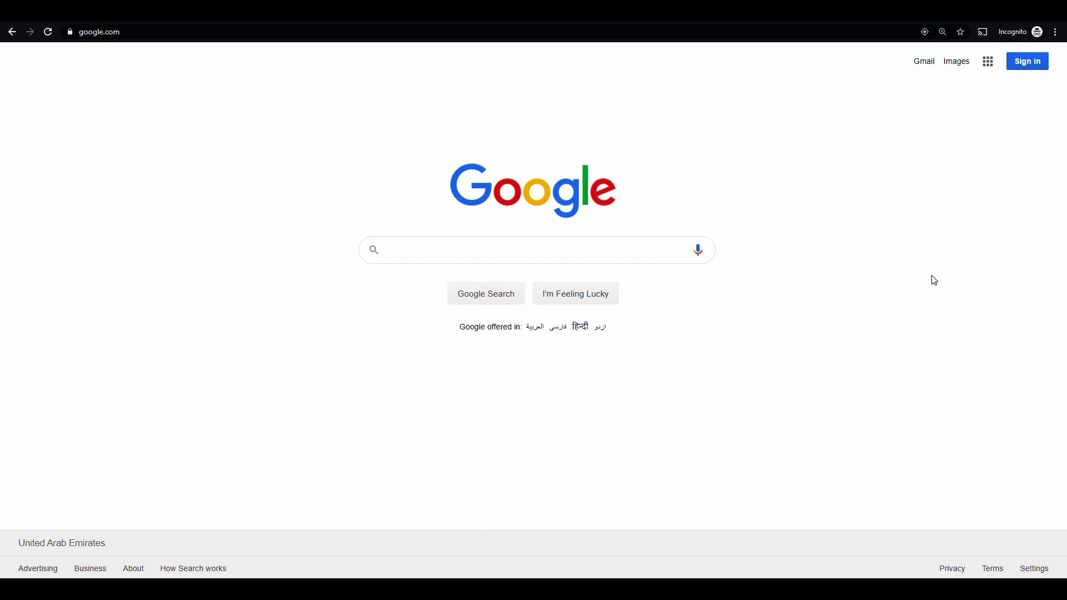
Search Google for "azure portal"
left_click(517, 260)
left_click(515, 259)
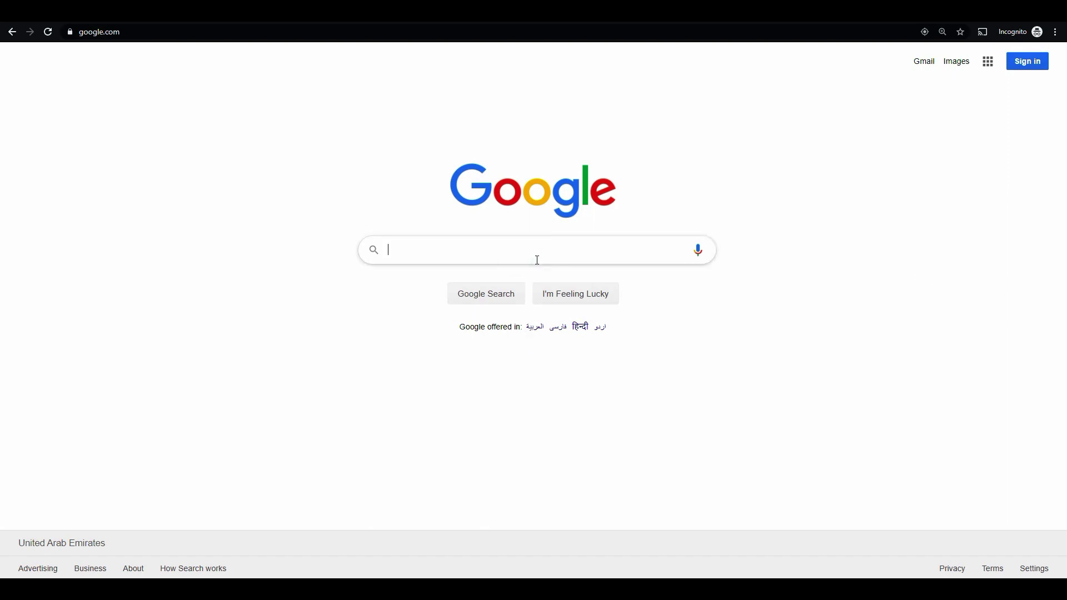
type("azure por")
key("Down")
key("Return")
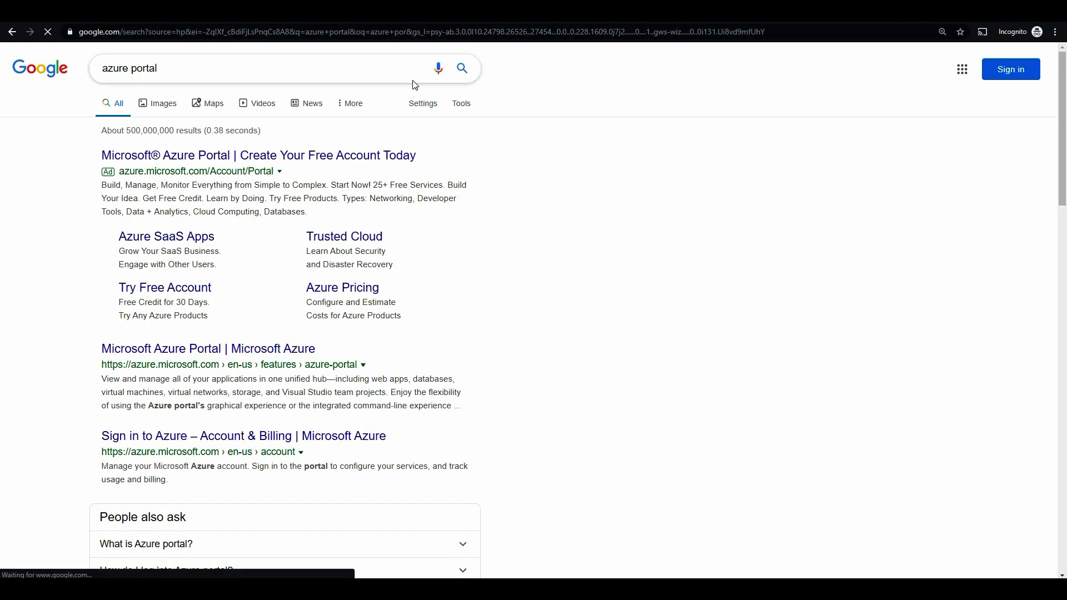
Go directly to the Azure portal at portal.azure.com
left_click(479, 32)
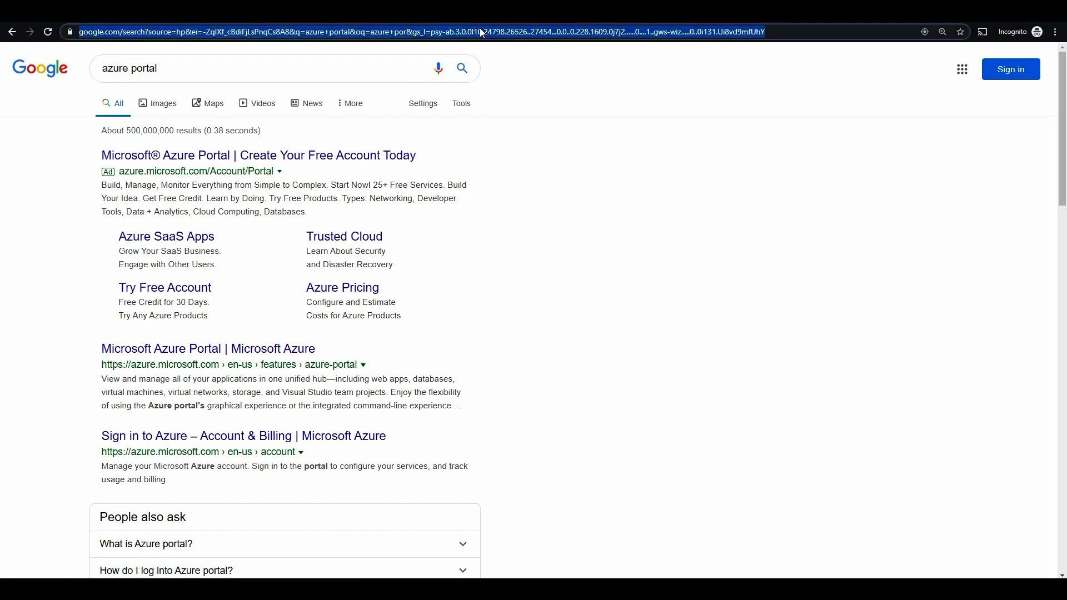
type("portal.azure.com")
key("Return")
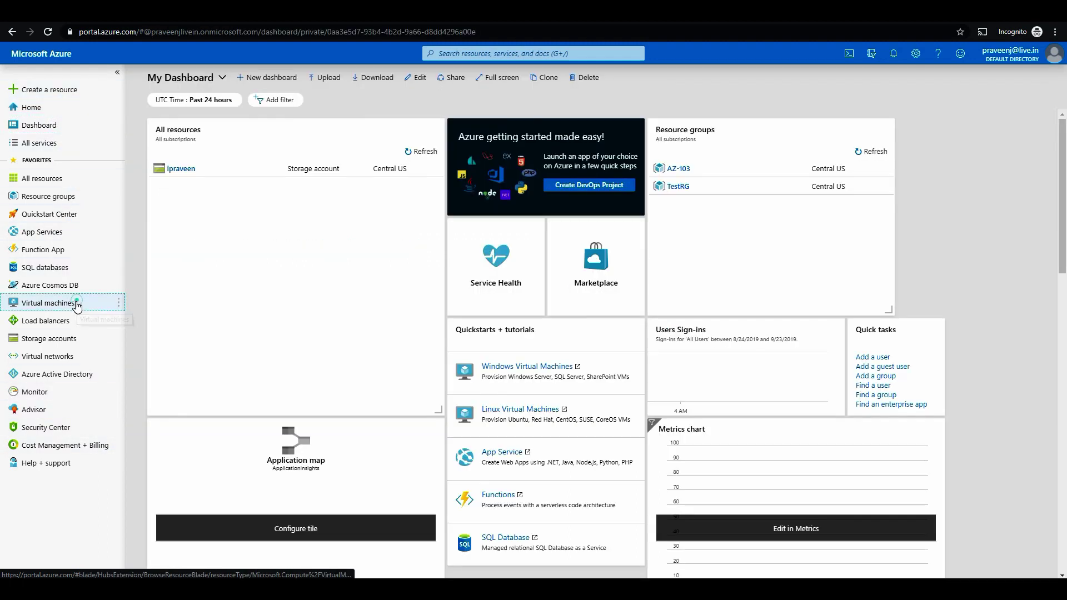
Look through the existing virtual machines and the resource groups, including the contents of TestRG
left_click(75, 304)
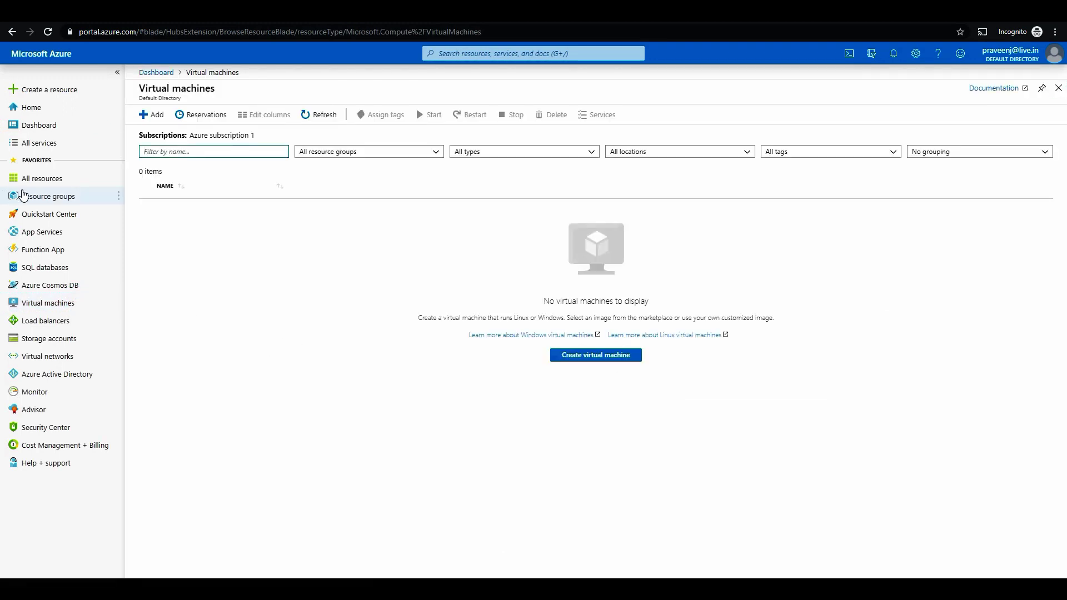
left_click(75, 198)
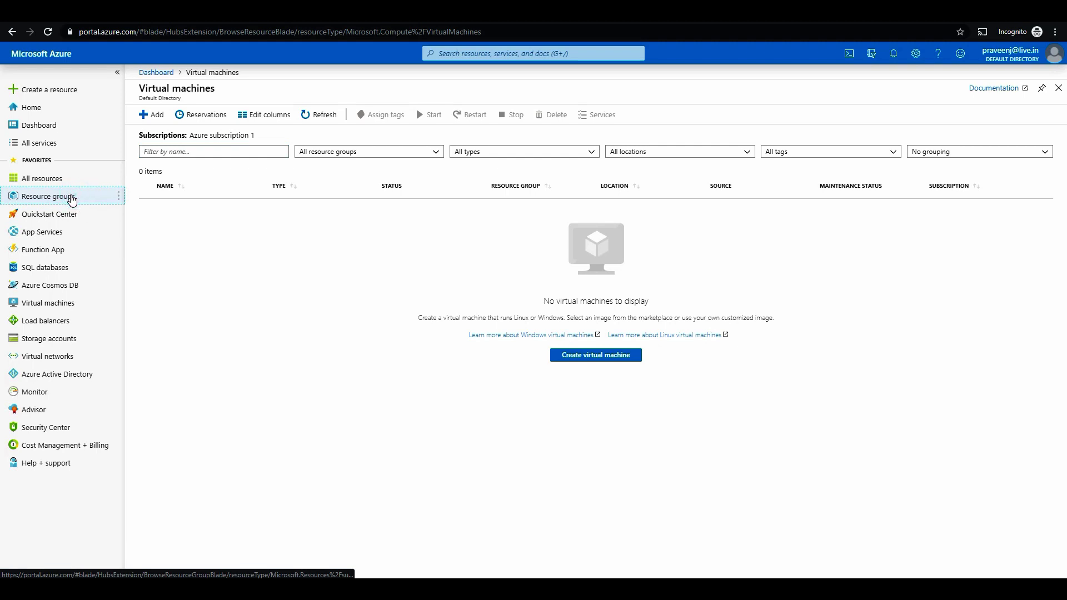
left_click(71, 197)
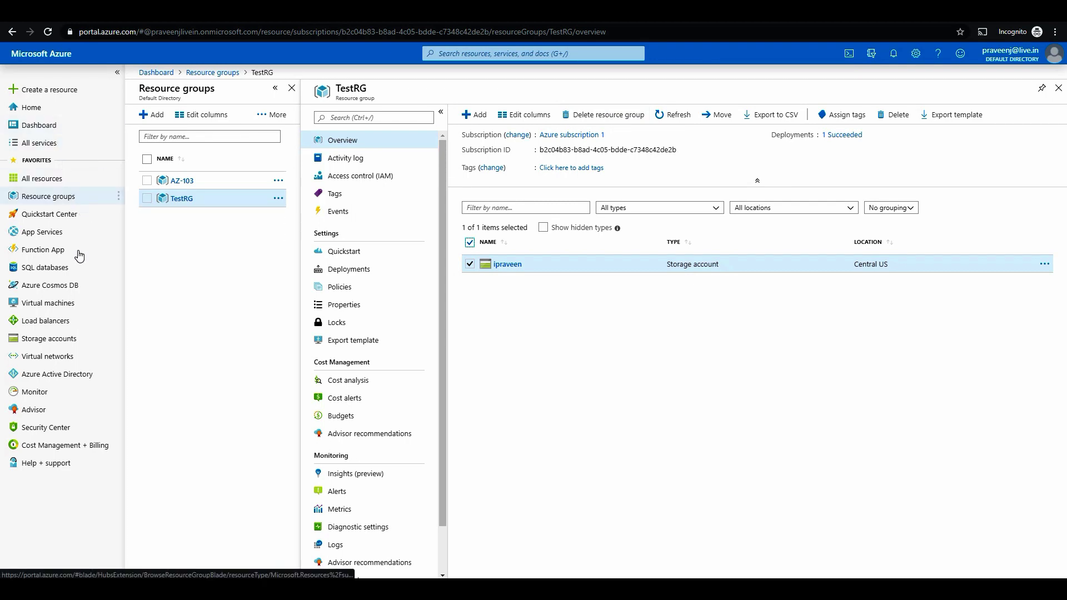
Start creating a new virtual machine and check the subscription's description and choices, keeping Azure subscription 1
left_click(87, 302)
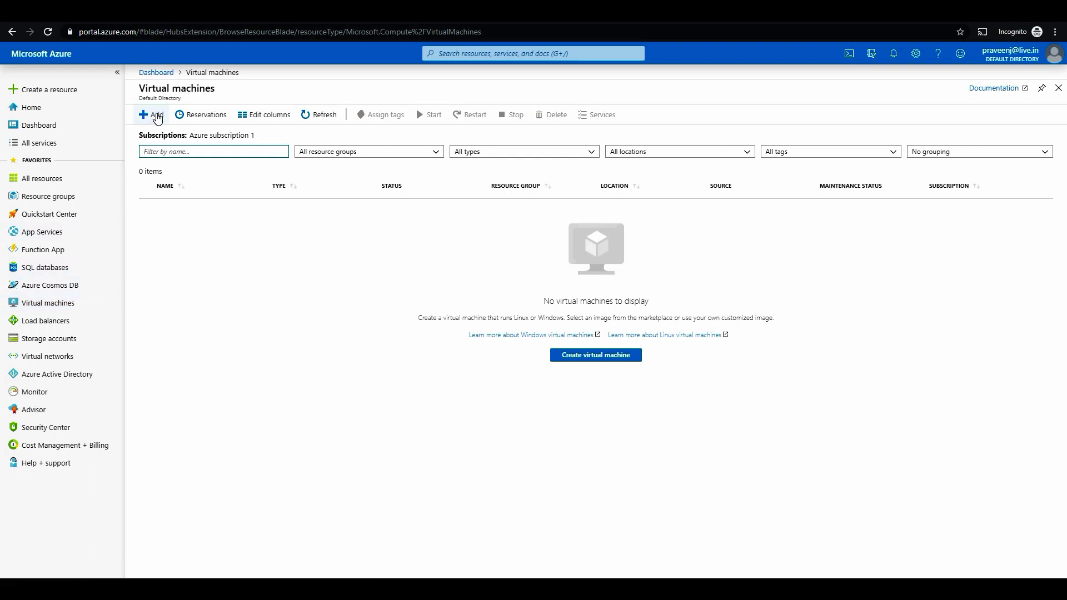
left_click(153, 115)
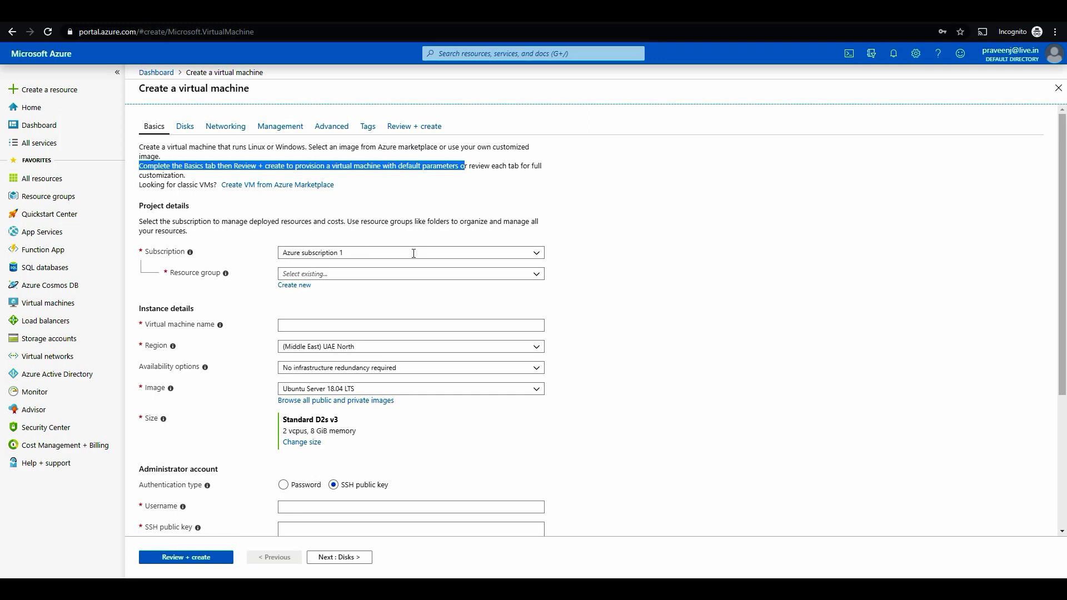
left_click(191, 254)
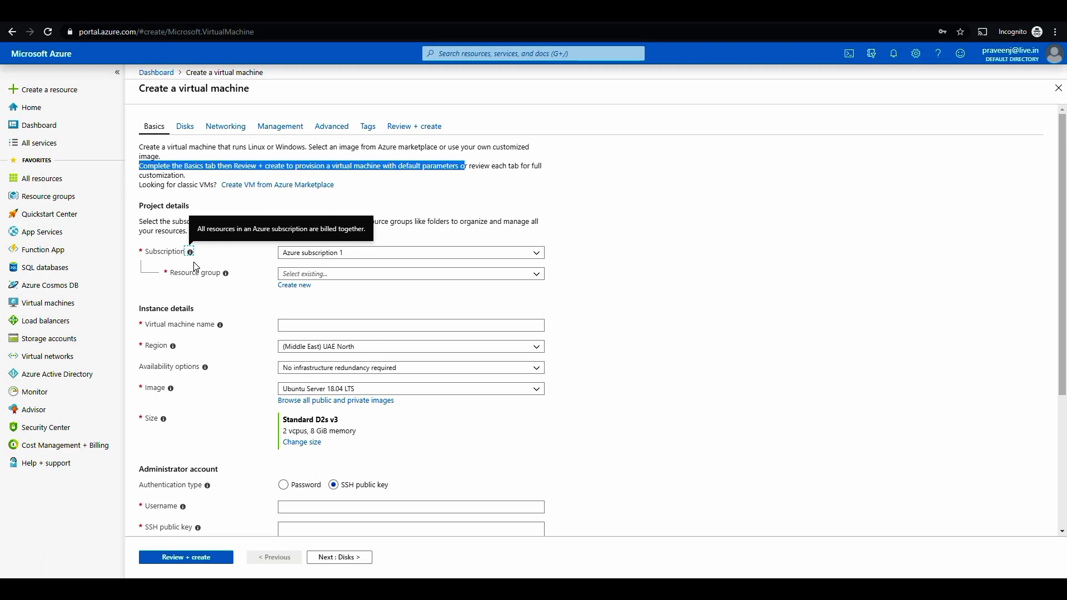
left_click(482, 214)
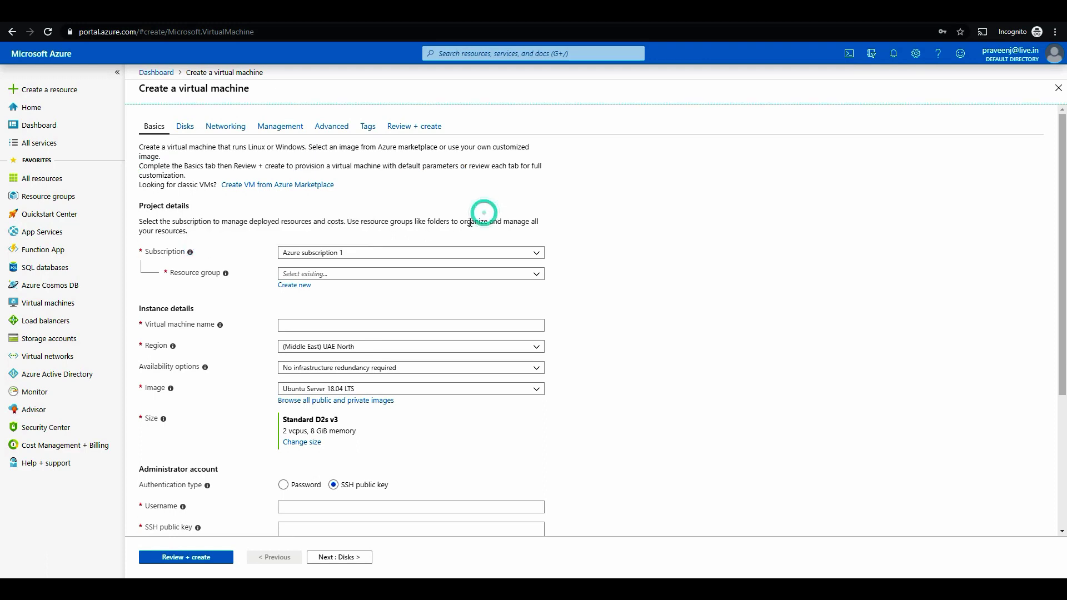
left_click(468, 251)
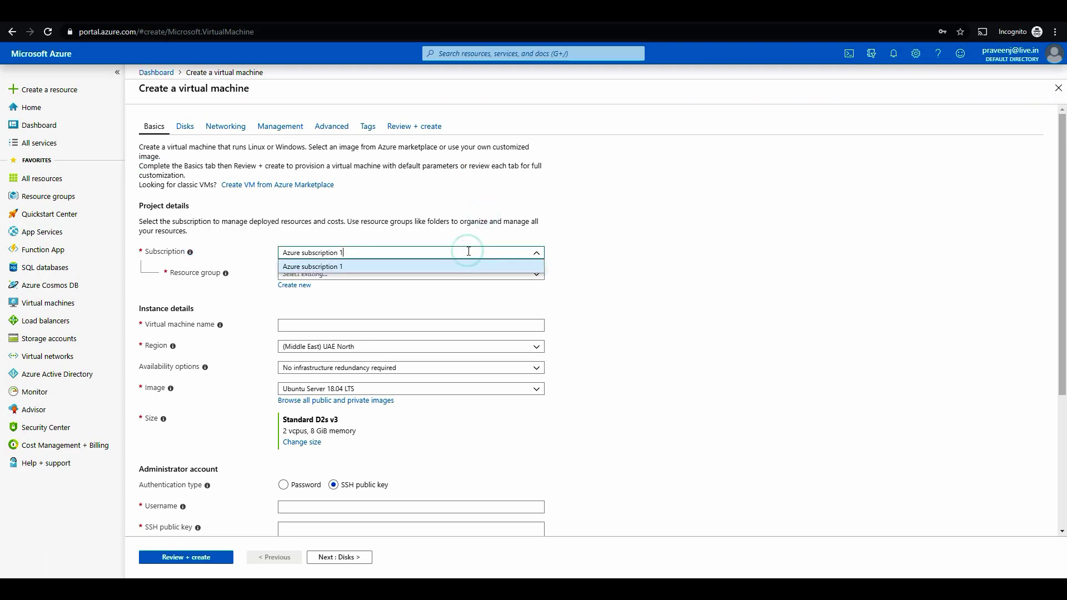
left_click(654, 206)
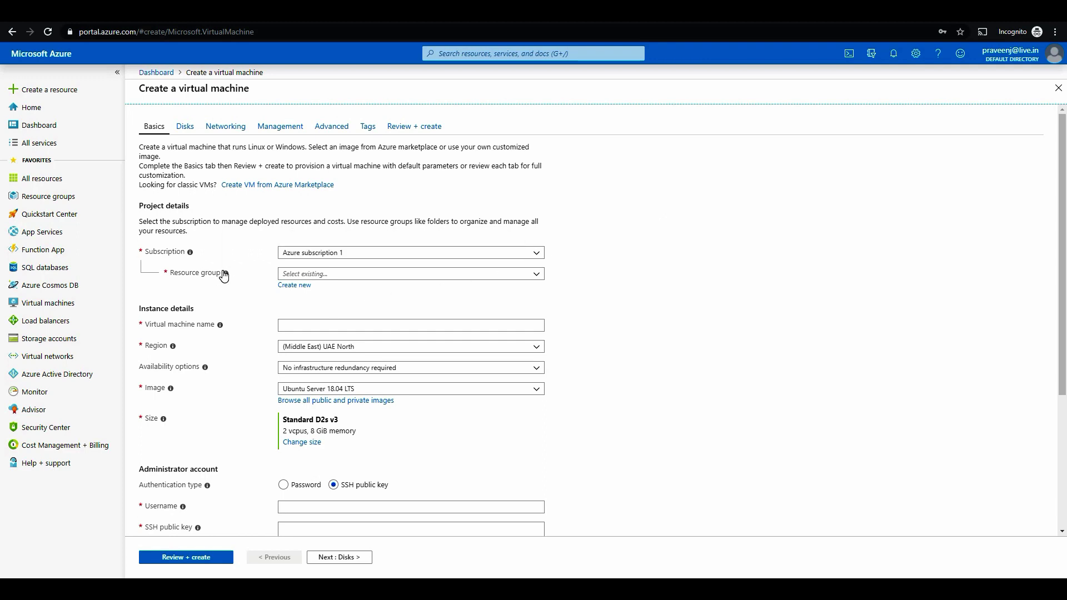
Create a new resource group named Demo-AZ for the virtual machine
left_click(324, 274)
left_click(311, 284)
left_click(339, 326)
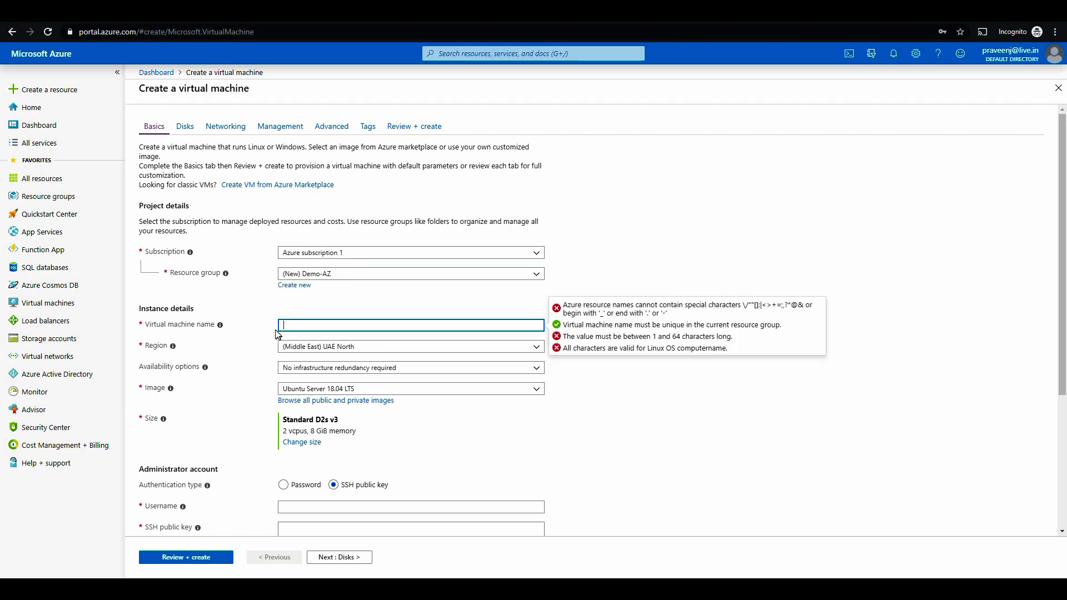
Name the virtual machine VM01 and set its region to (US) East US
left_click(223, 327)
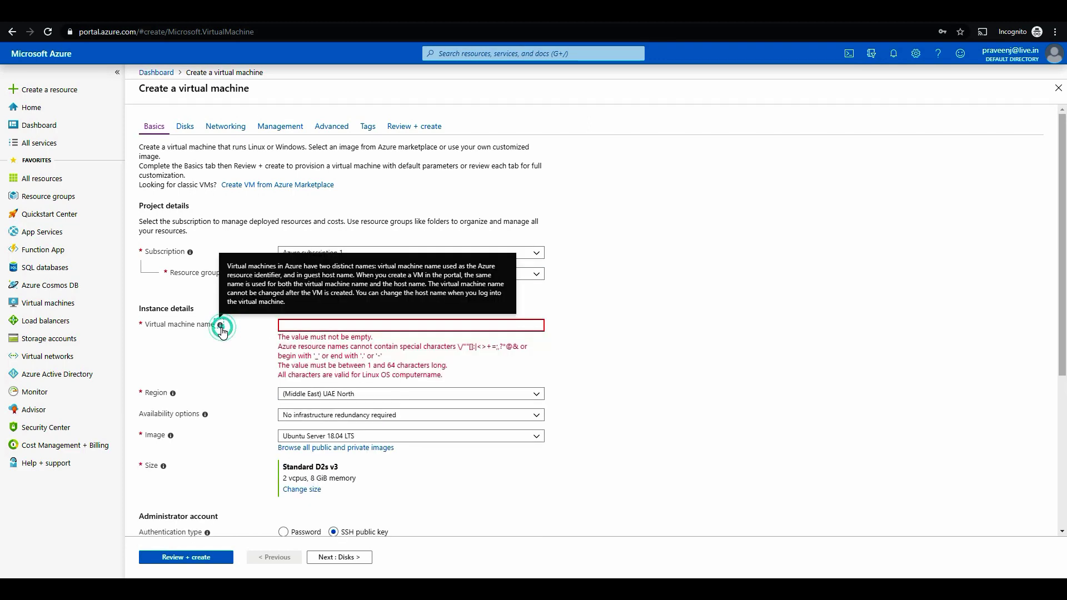
left_click(366, 328)
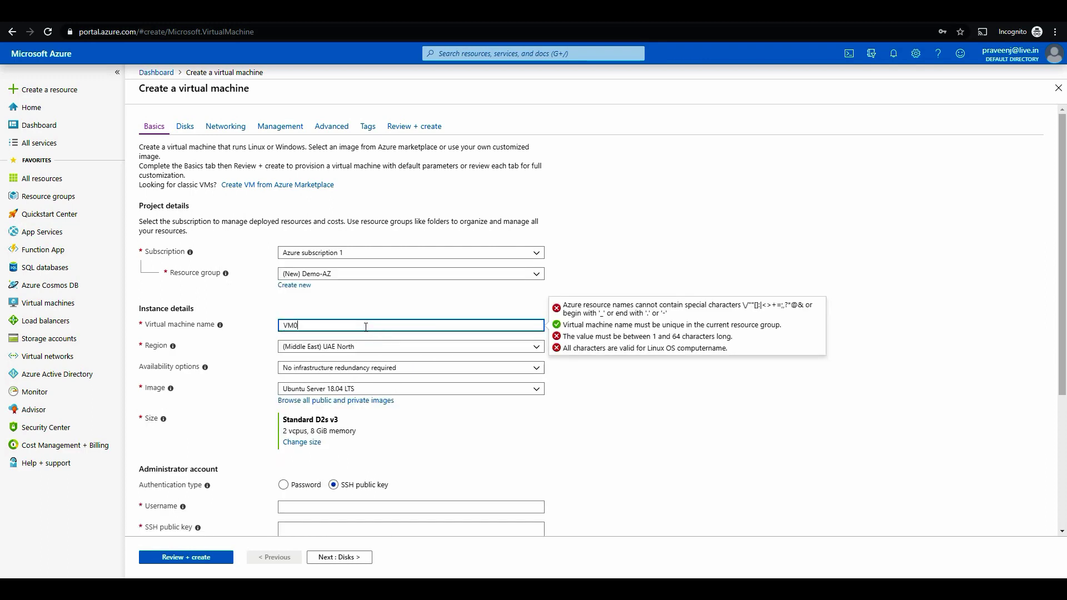
left_click(535, 347)
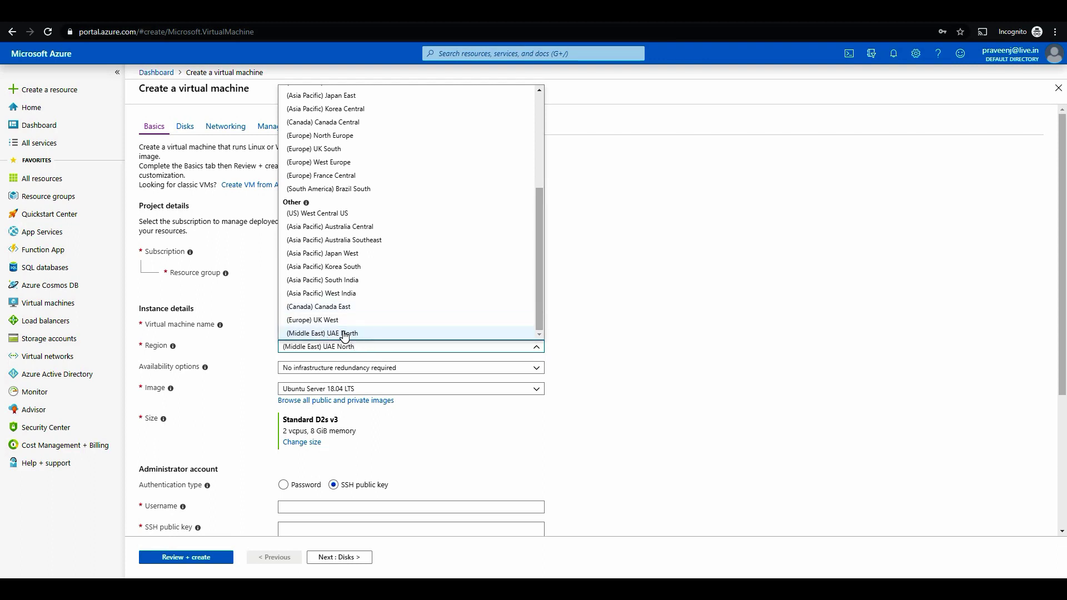
left_click_drag(538, 313, 538, 151)
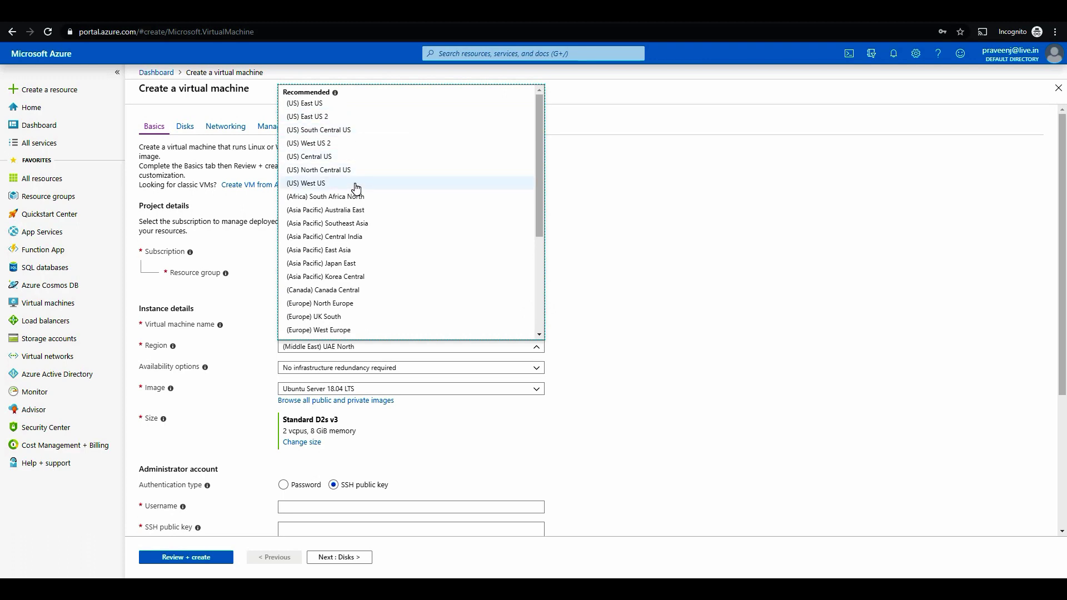
left_click(332, 103)
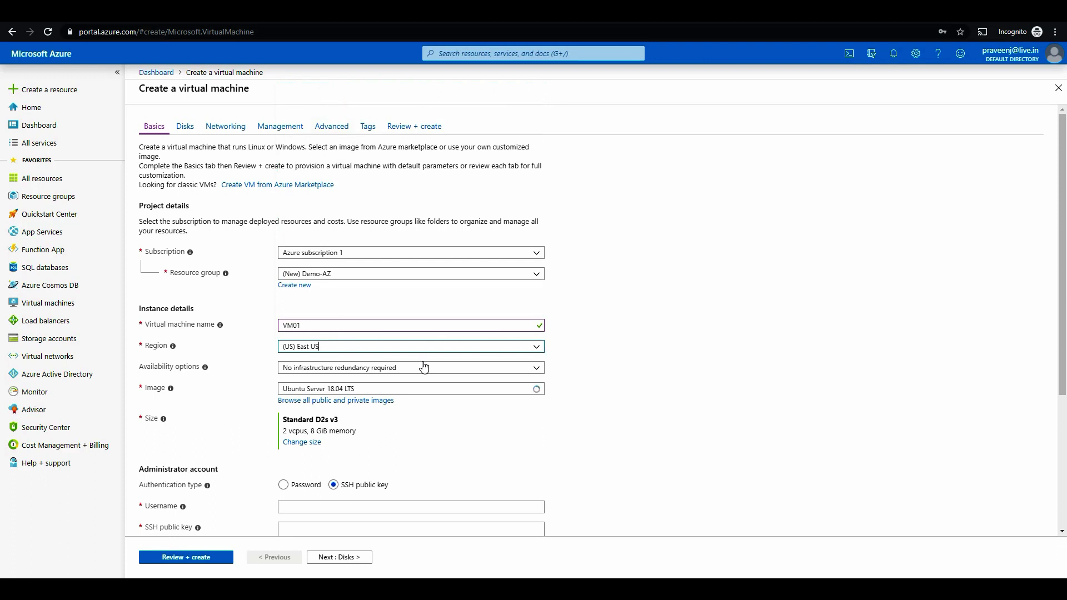
Review the availability options, keeping no infrastructure redundancy required, and set the image to Windows Server 2016 Datacenter
mouse_move(209, 371)
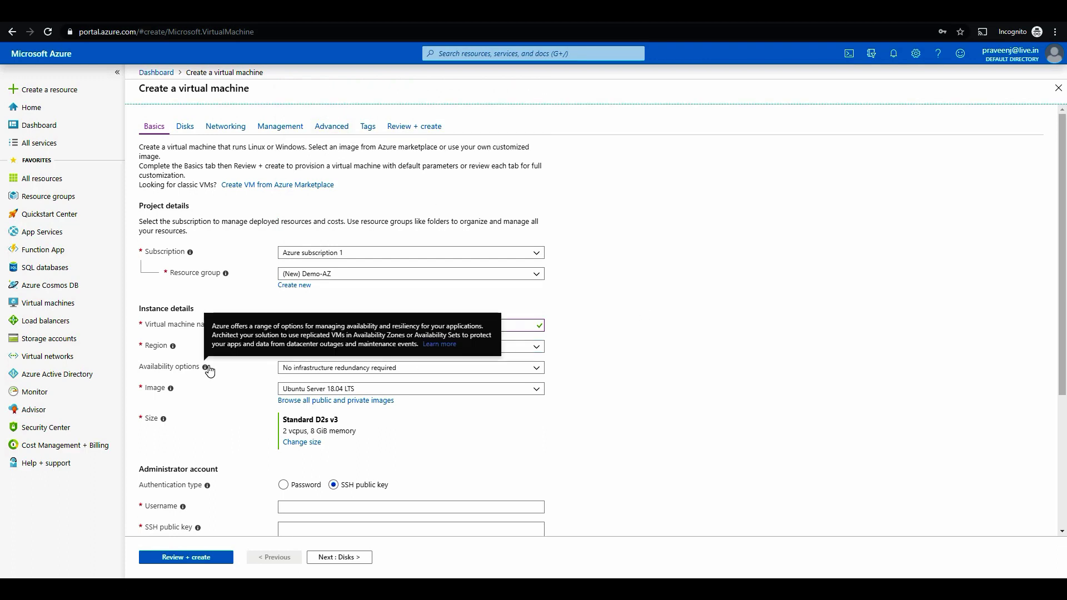
left_click(389, 370)
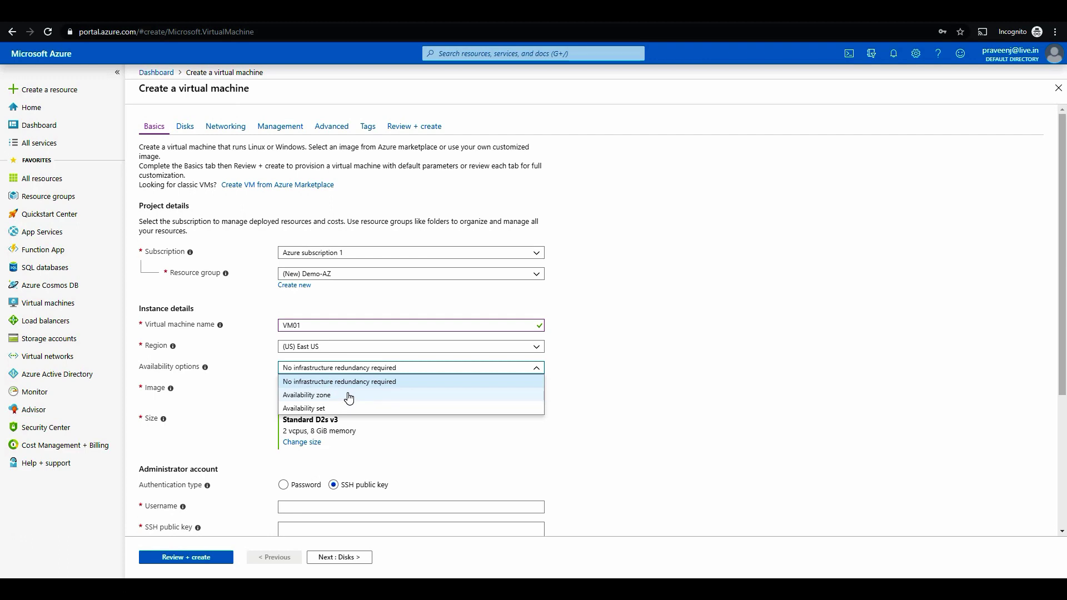
scroll(722, 355, "down", 1)
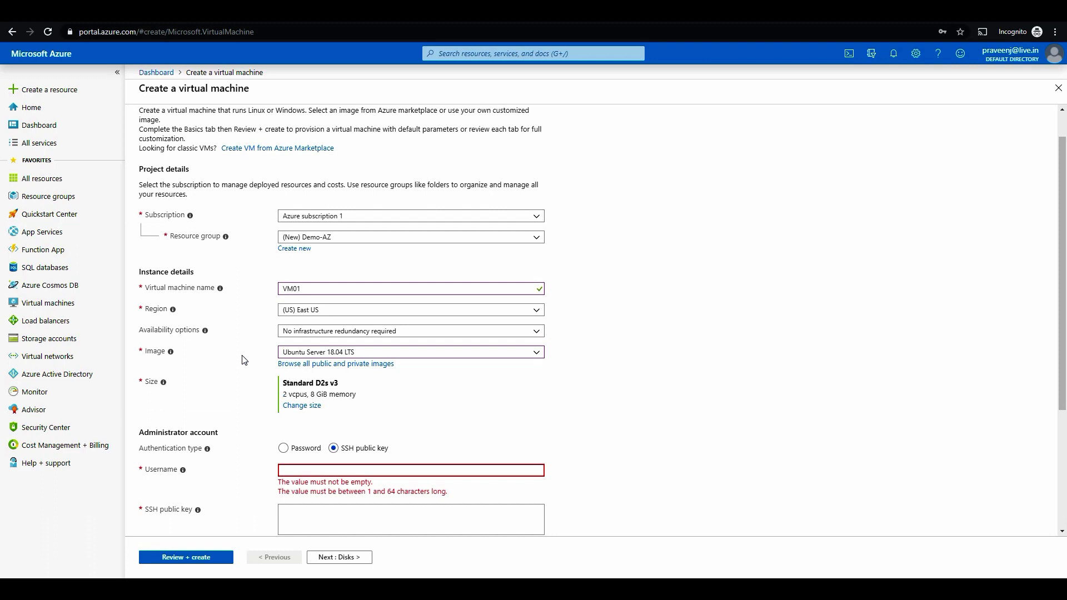
left_click(388, 354)
left_click(391, 460)
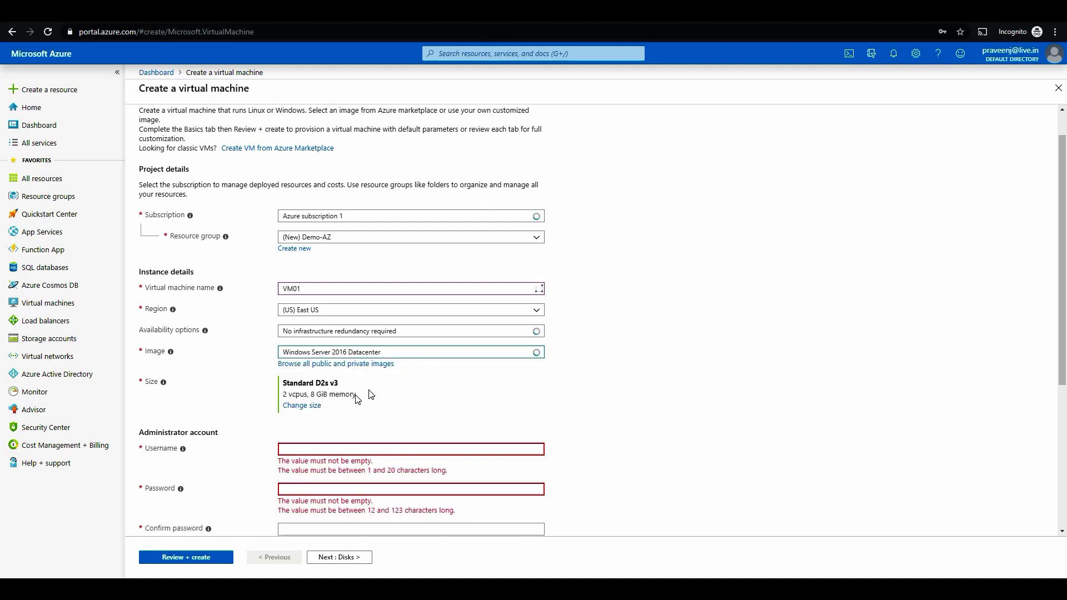
Compare the available virtual machine sizes and set the size to Standard B1s
mouse_move(167, 392)
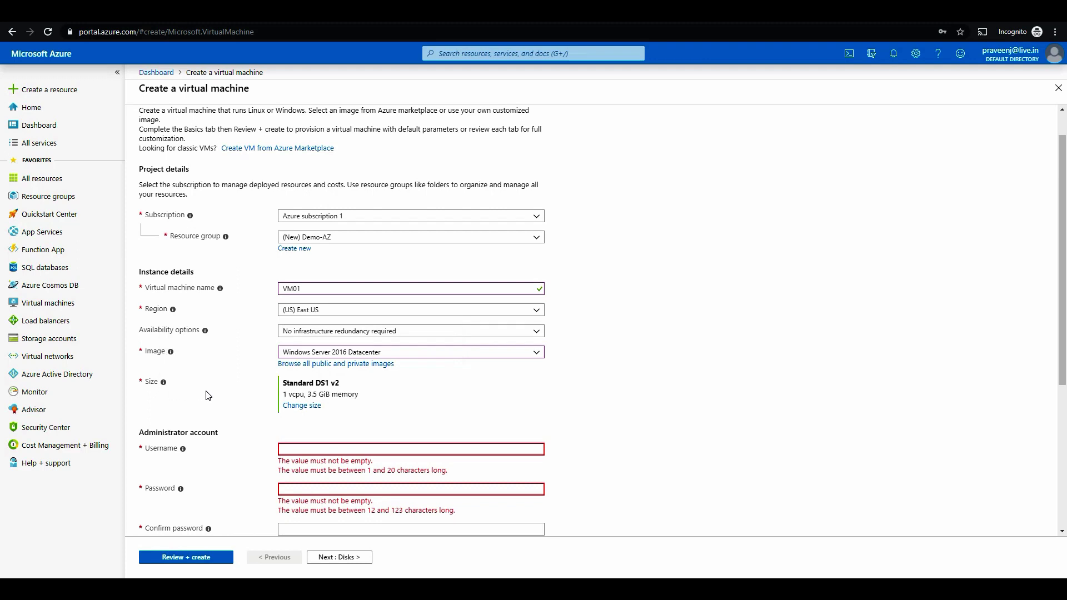
left_click(306, 405)
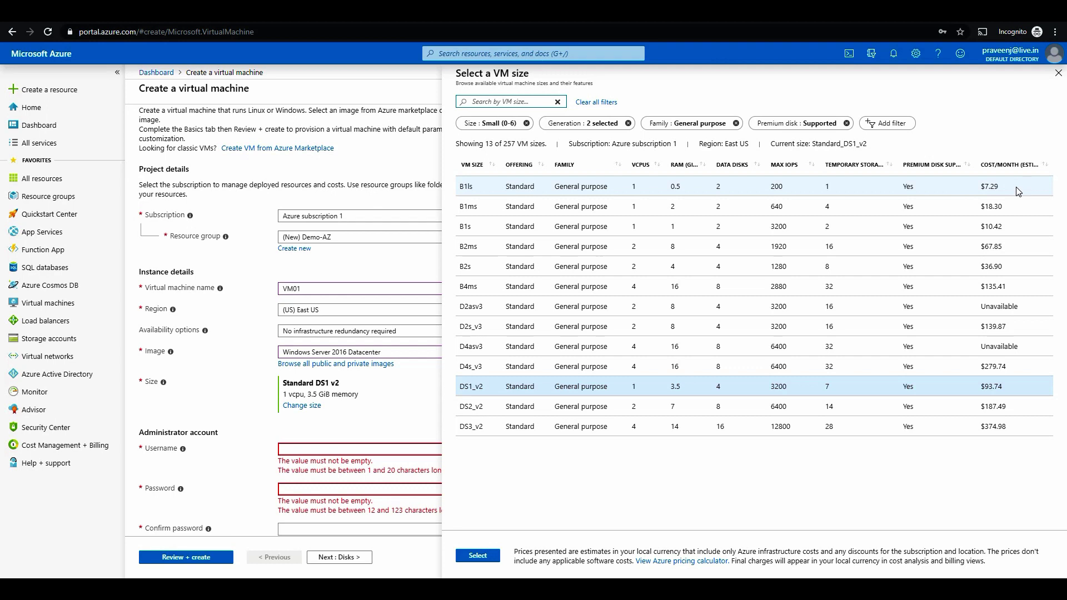
left_click(302, 405)
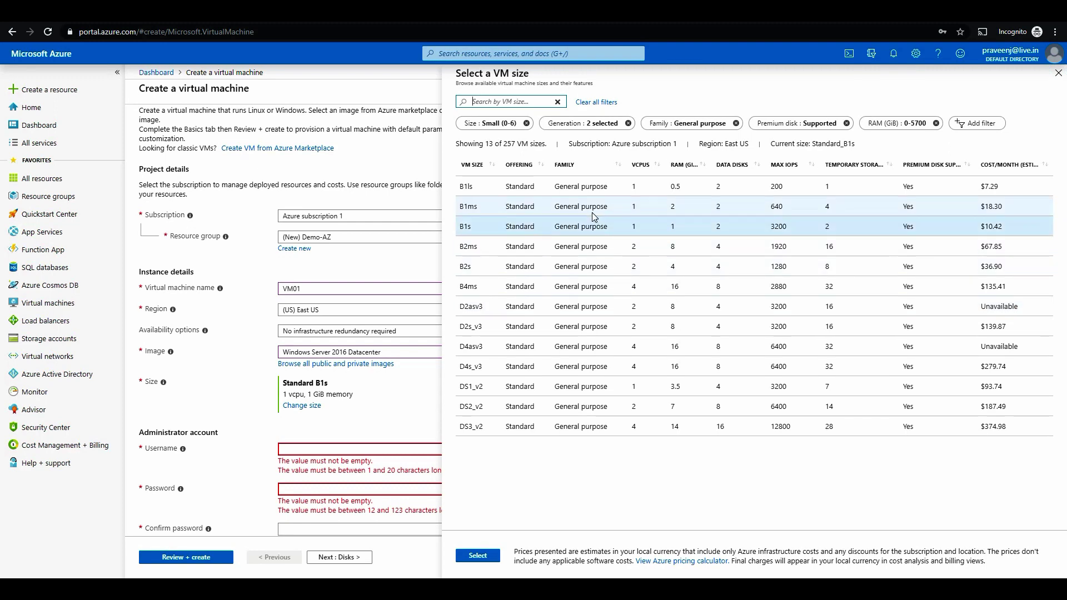
left_click(476, 233)
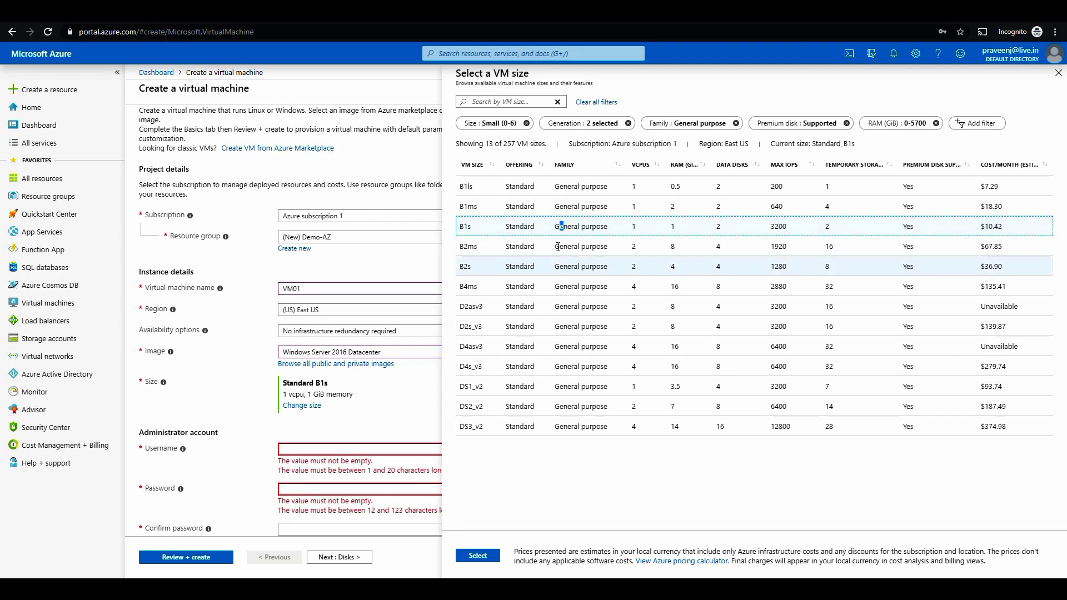
left_click(496, 230)
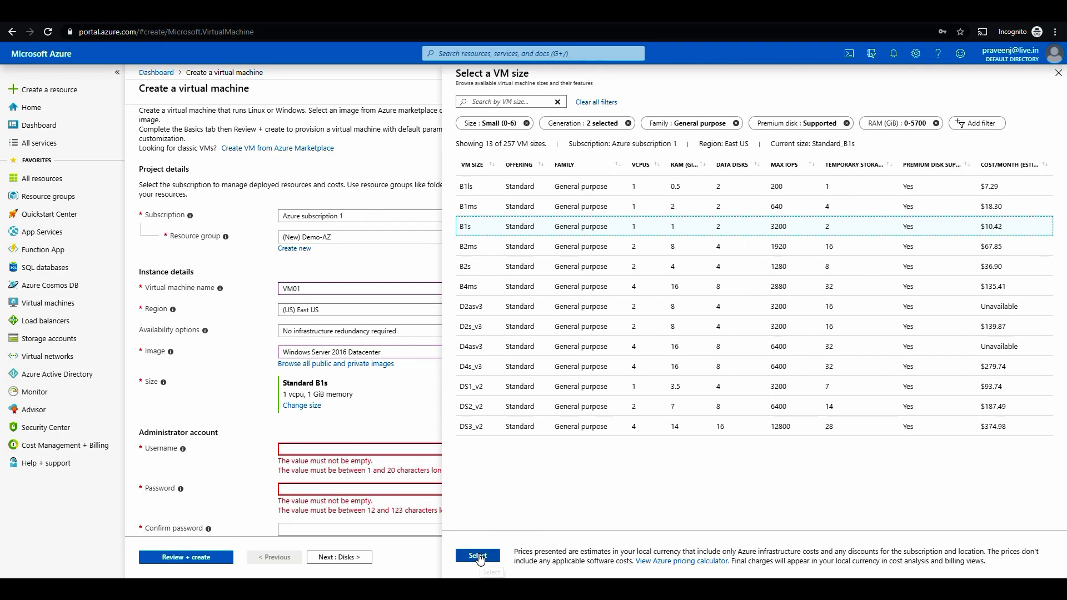
left_click(478, 556)
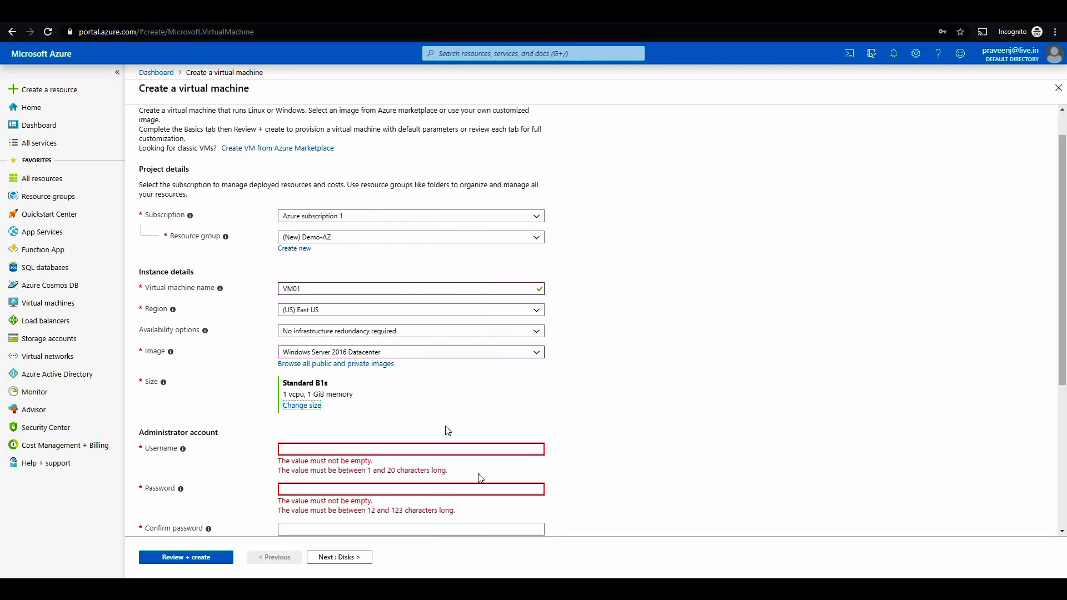
Set the administrator account's username to vmadmin
scroll(398, 438, "down", 2)
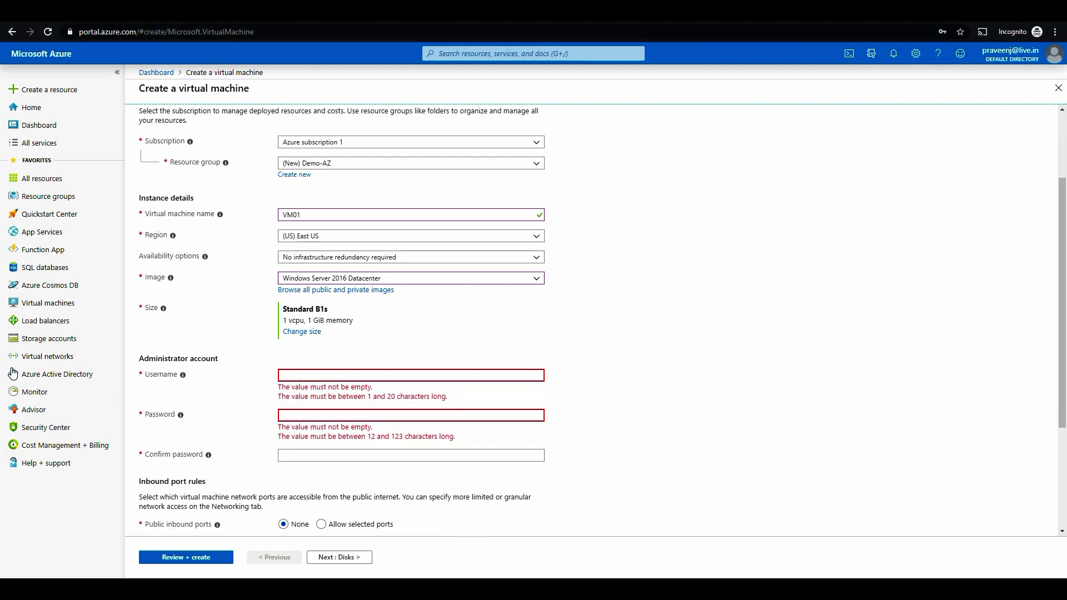
left_click(424, 378)
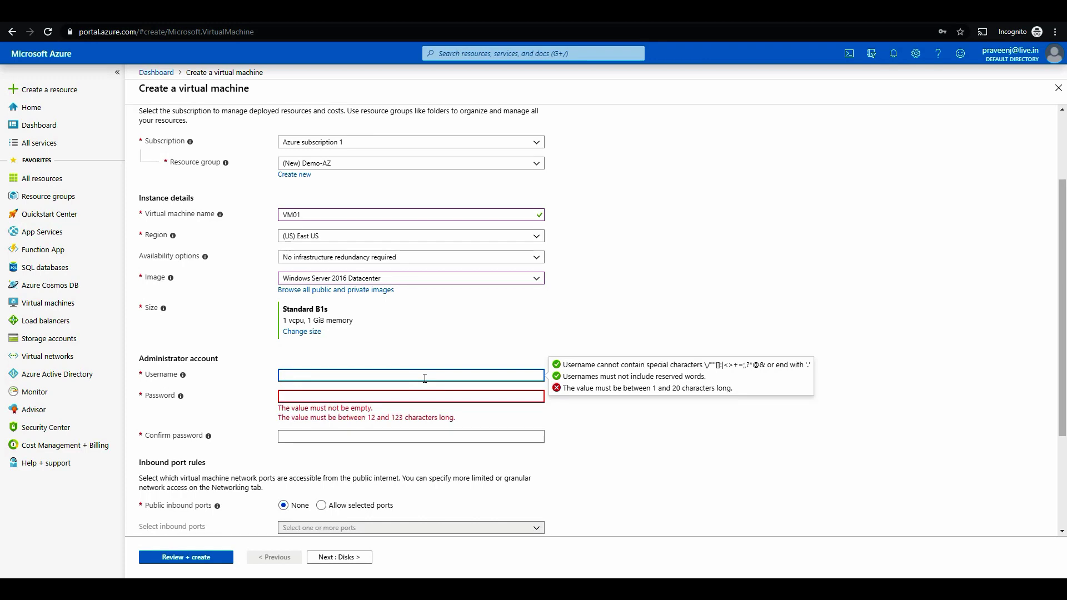
type("admin")
key("Tab")
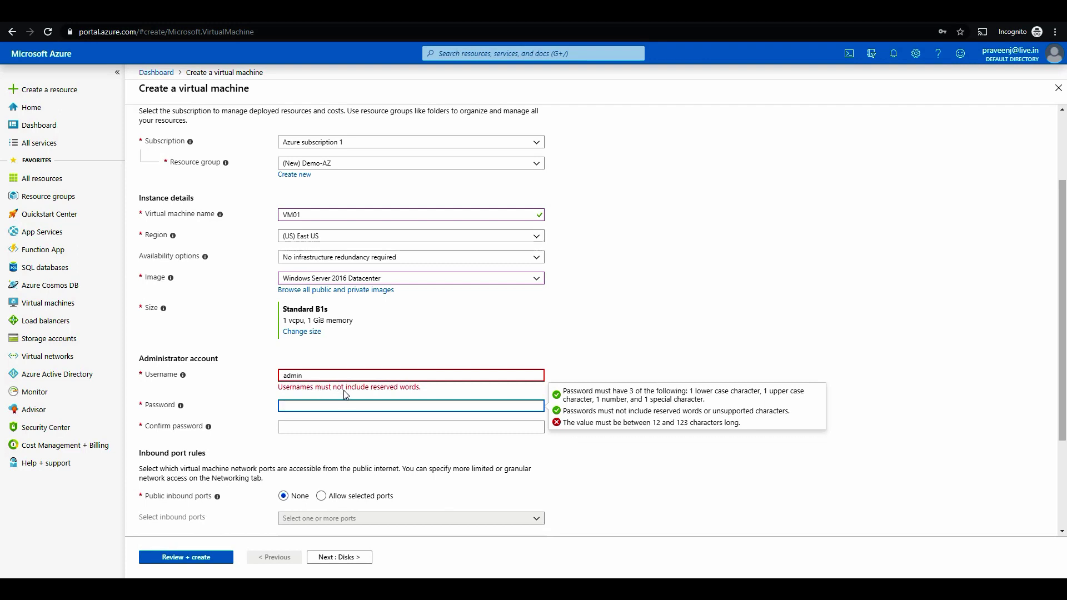
left_click(286, 376)
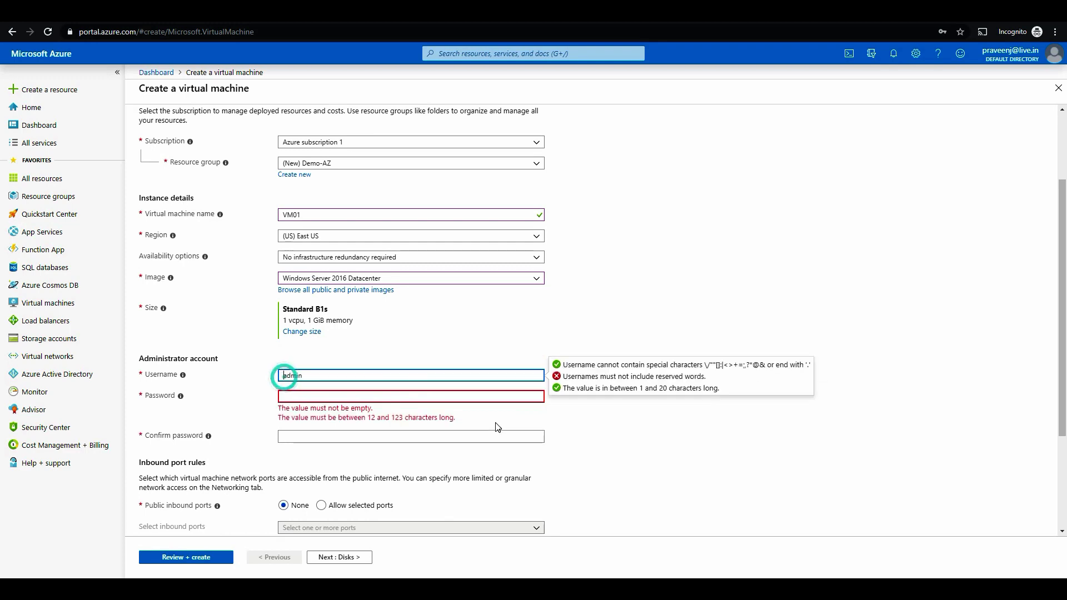
type("vm")
key("Tab")
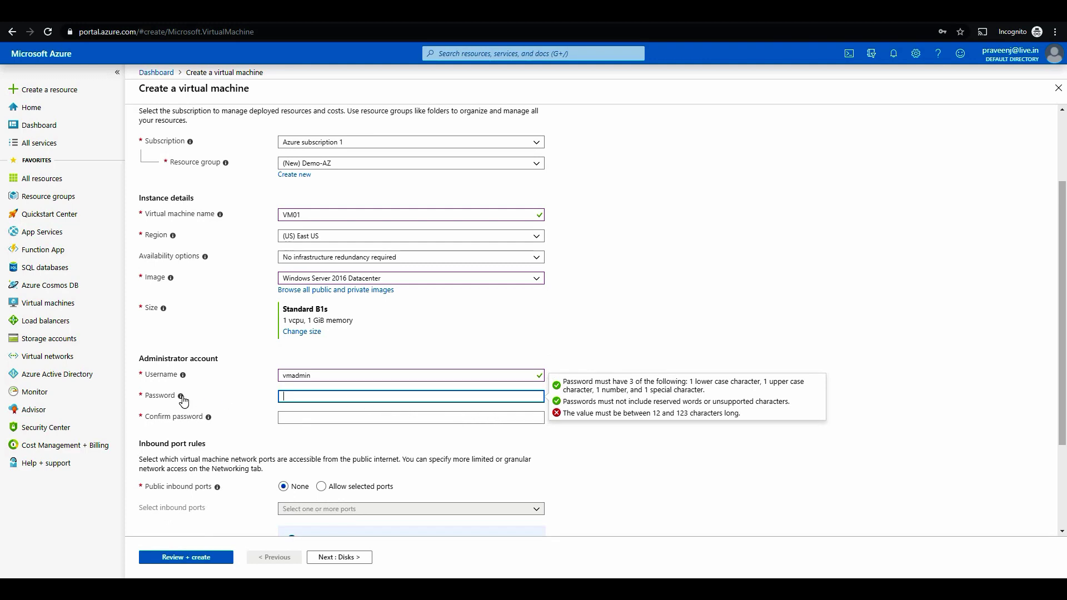
Enter the administrator account's password and repeat it in the confirm password field
left_click(327, 393)
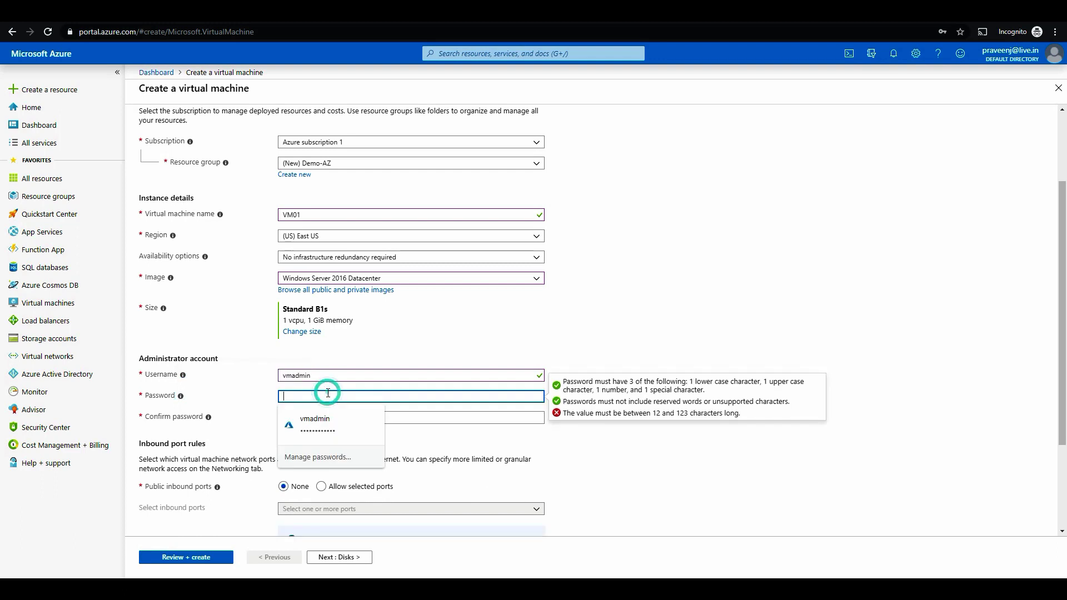
left_click(255, 397)
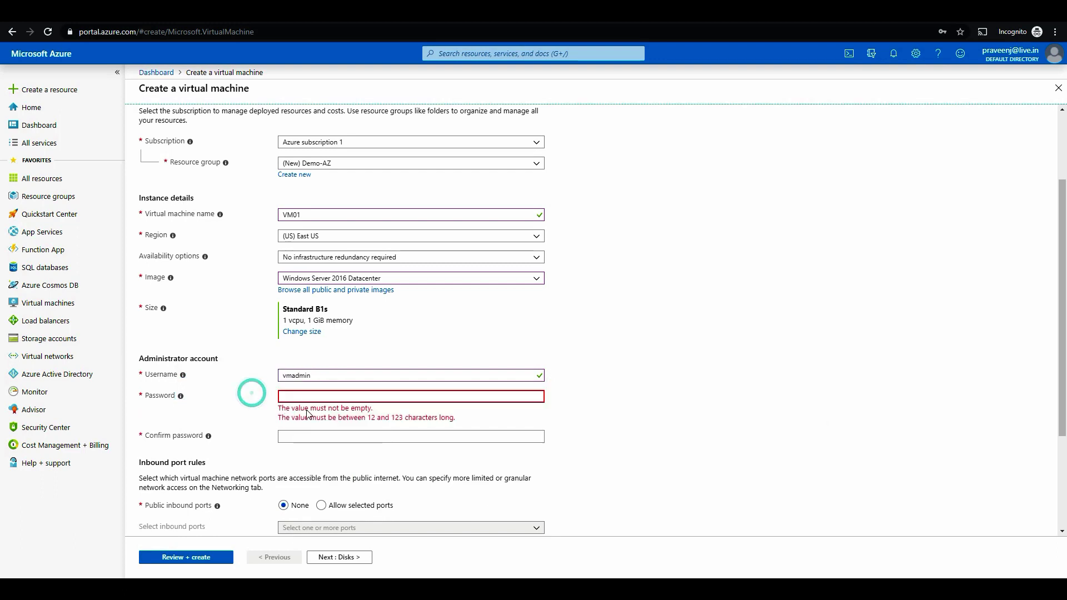
left_click(342, 397)
type("••••••")
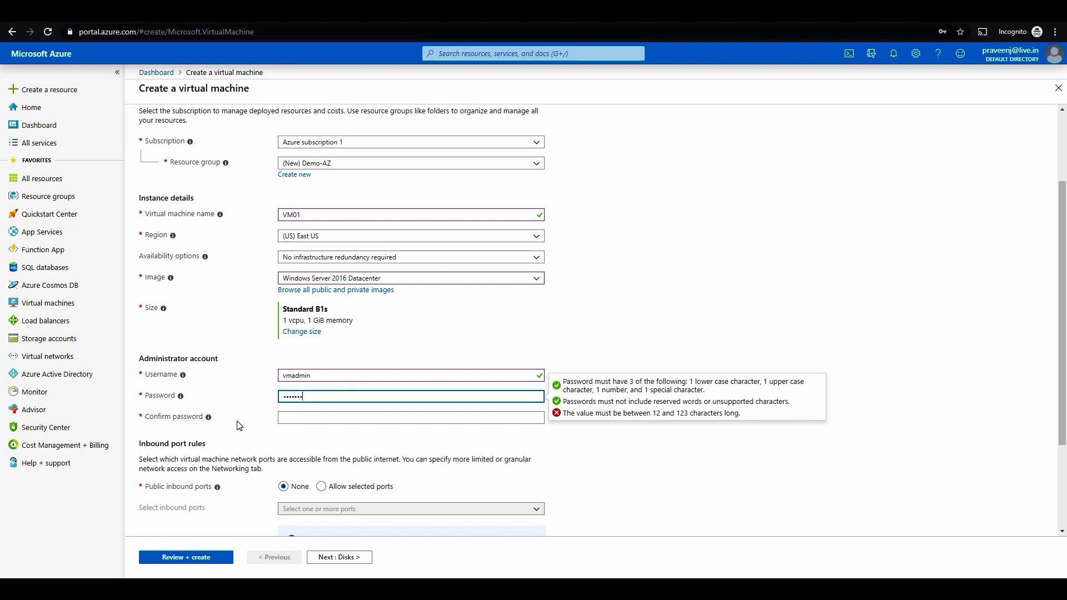
type("••••••")
key("Tab")
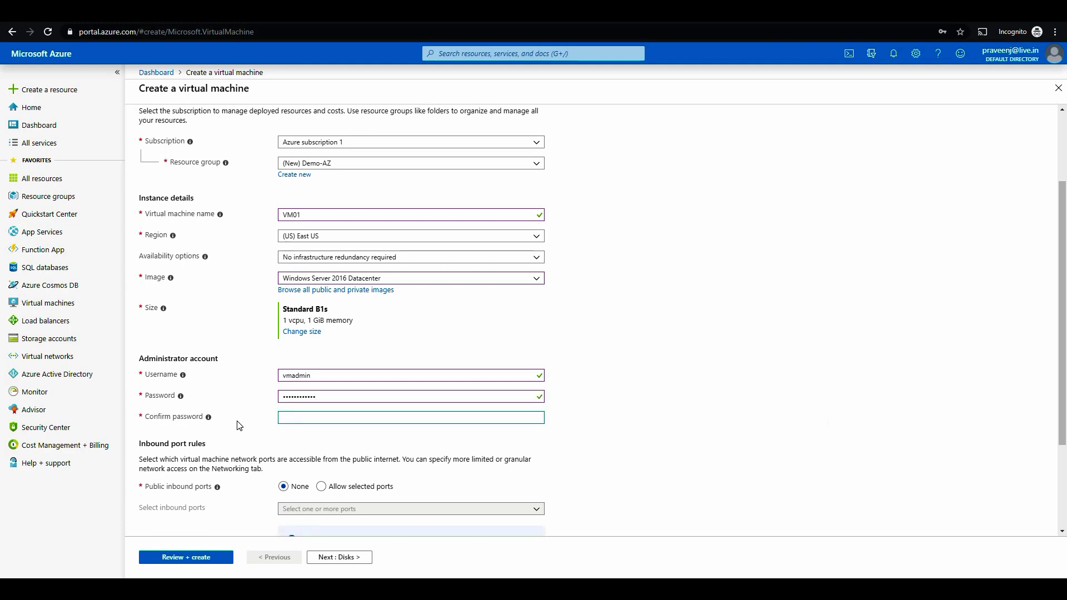
type("•••••••")
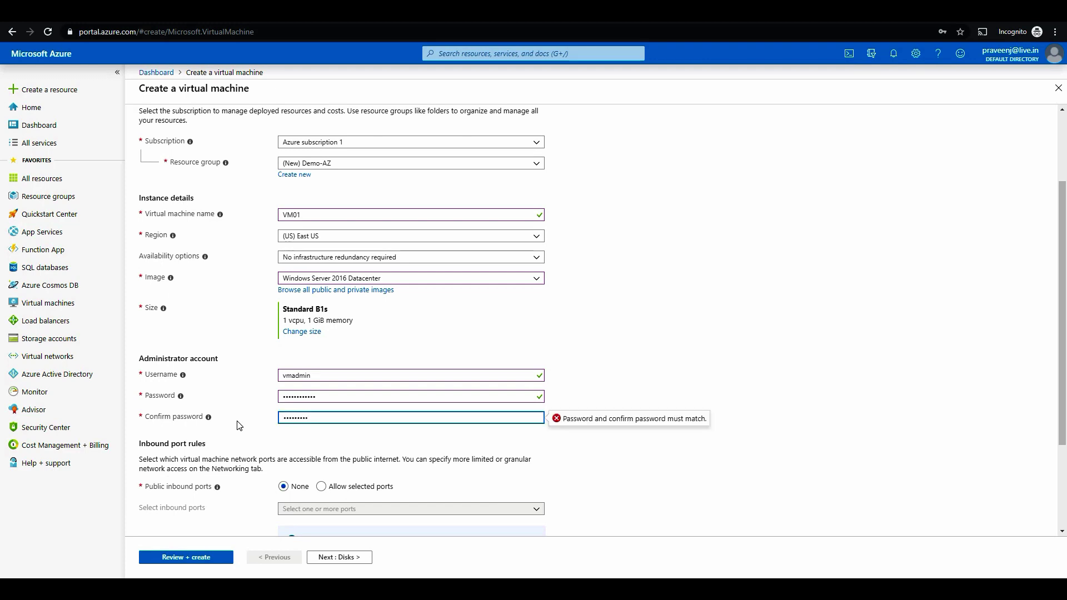
type("•")
left_click(722, 378)
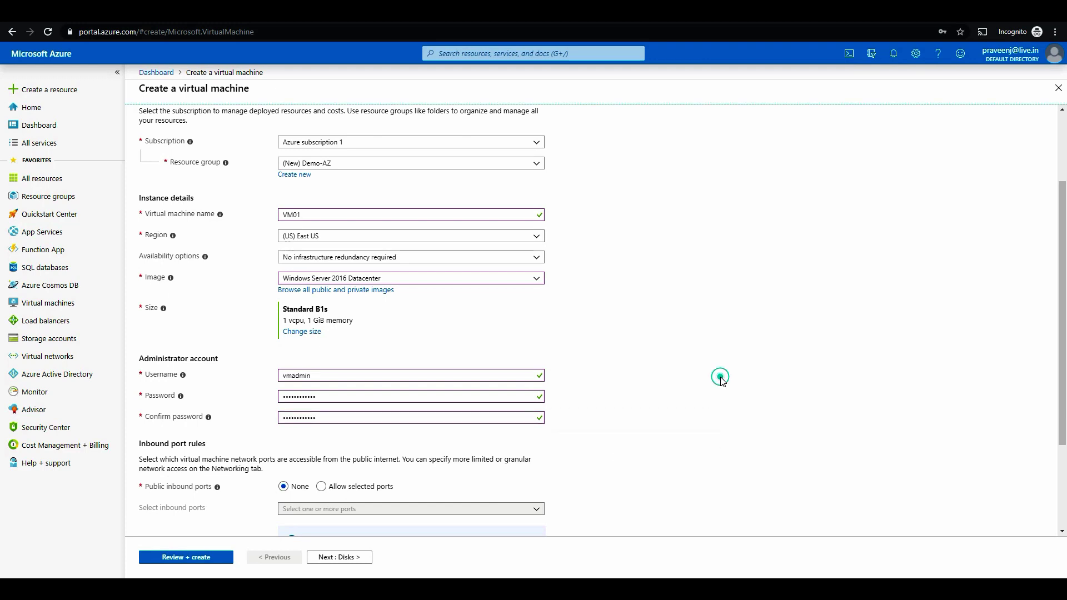
Allow selected public inbound ports and choose RDP (3389) as the inbound port
scroll(622, 437, "down", 3)
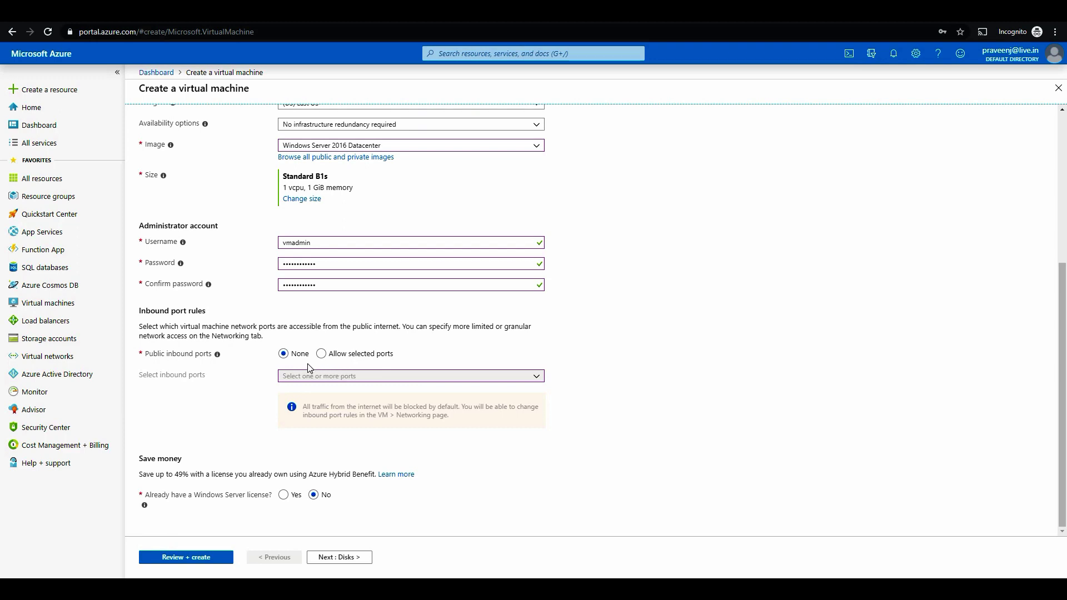
left_click(320, 355)
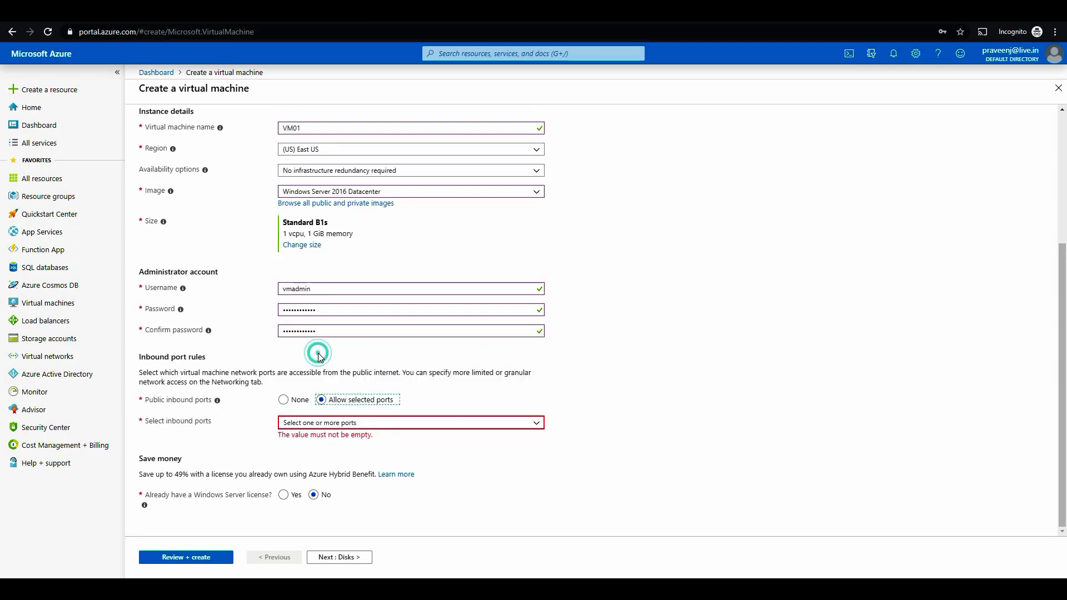
left_click(368, 423)
left_click(297, 476)
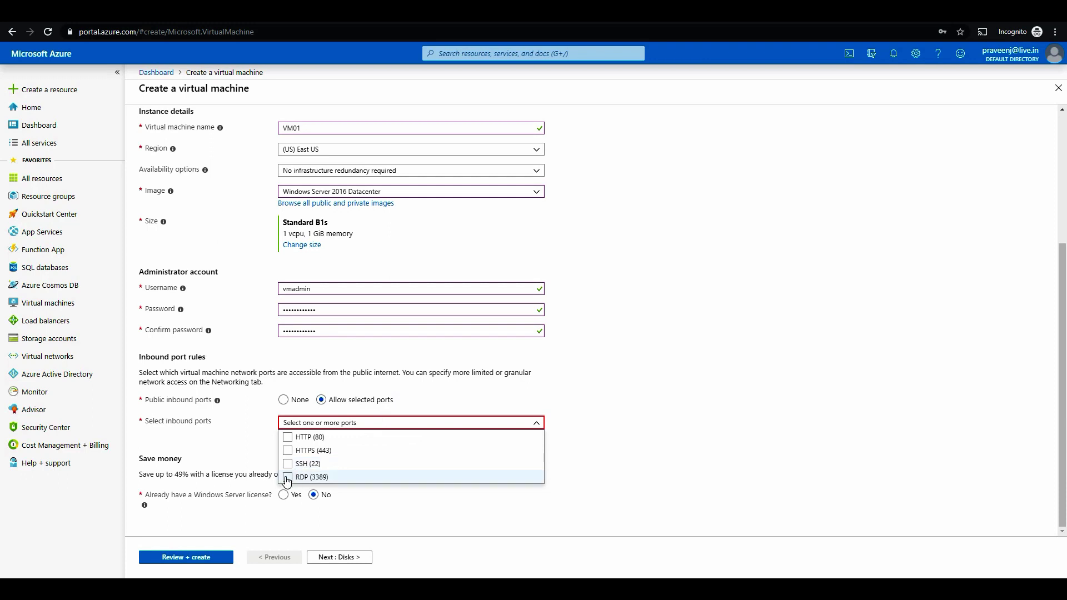
left_click(581, 383)
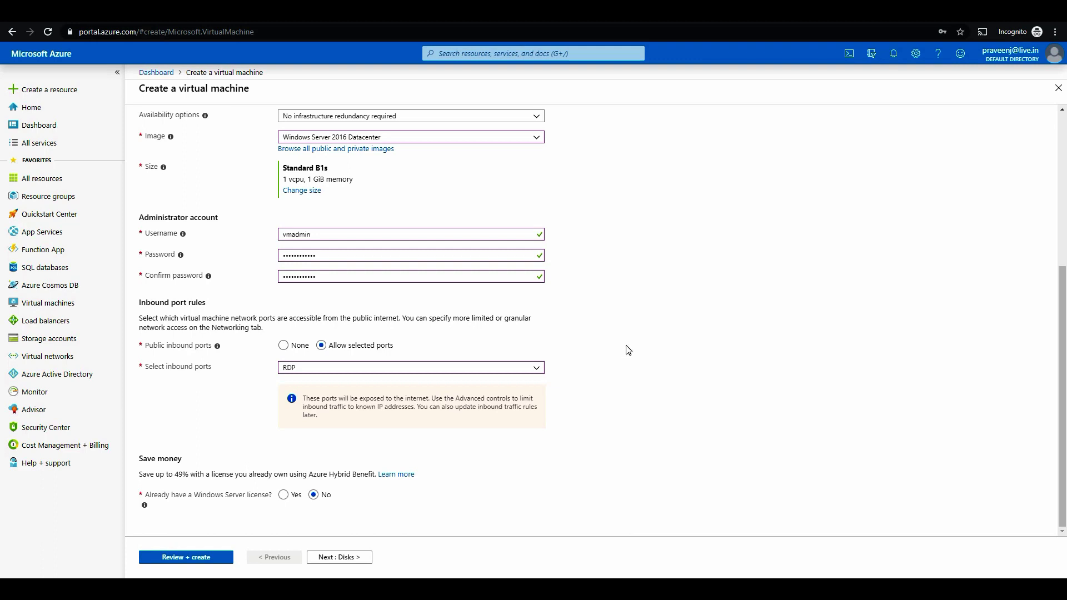
Read the Windows Server license help, then try the existing-license option with its eligibility confirmation and set it back to No
scroll(500, 400, "up", 2)
scroll(257, 484, "down", 2)
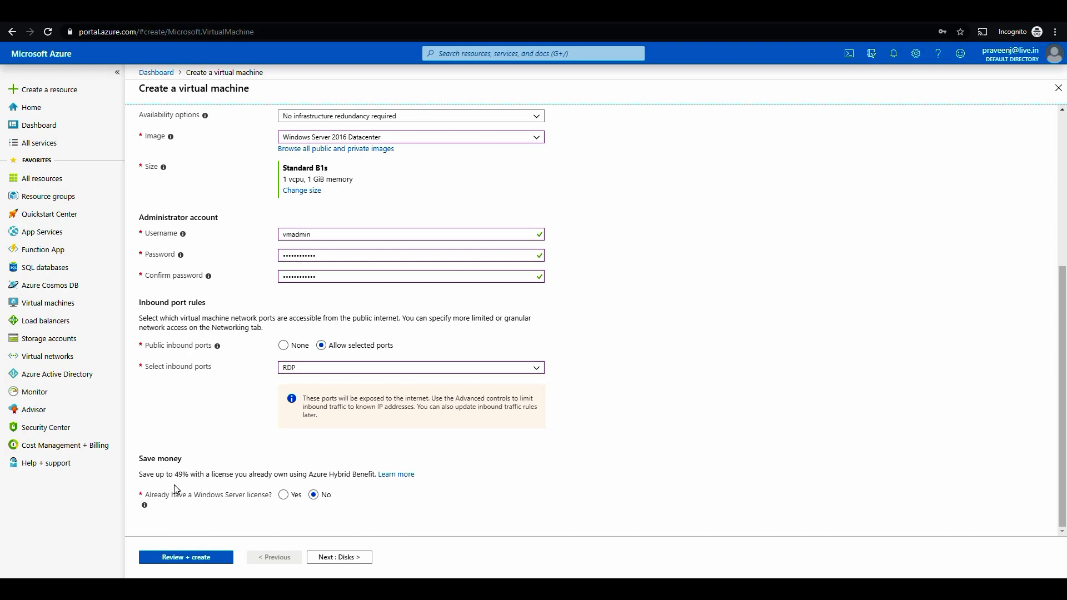
left_click(144, 505)
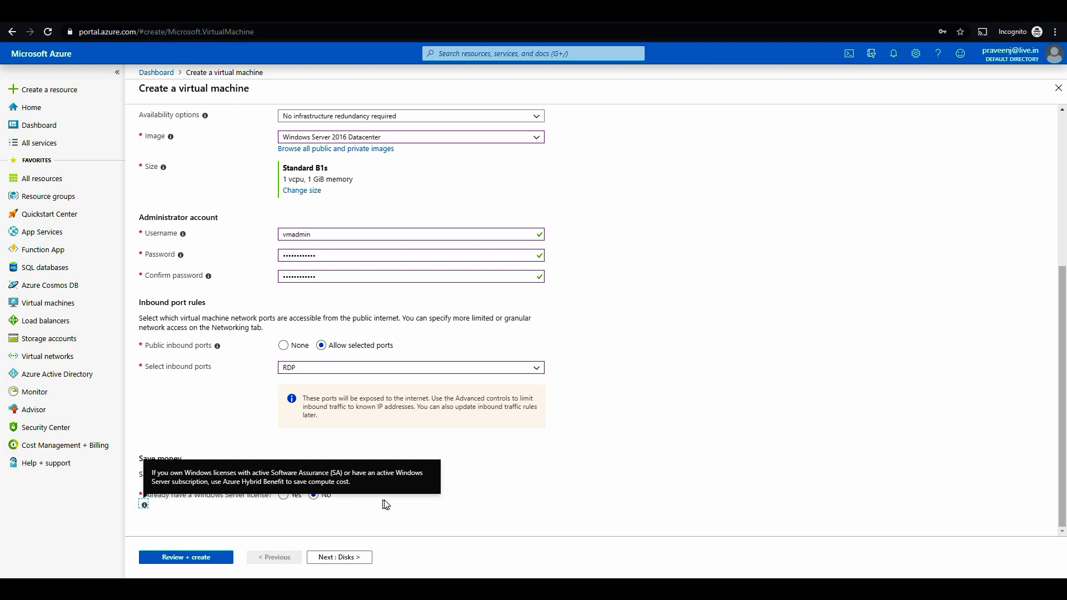
left_click(546, 498)
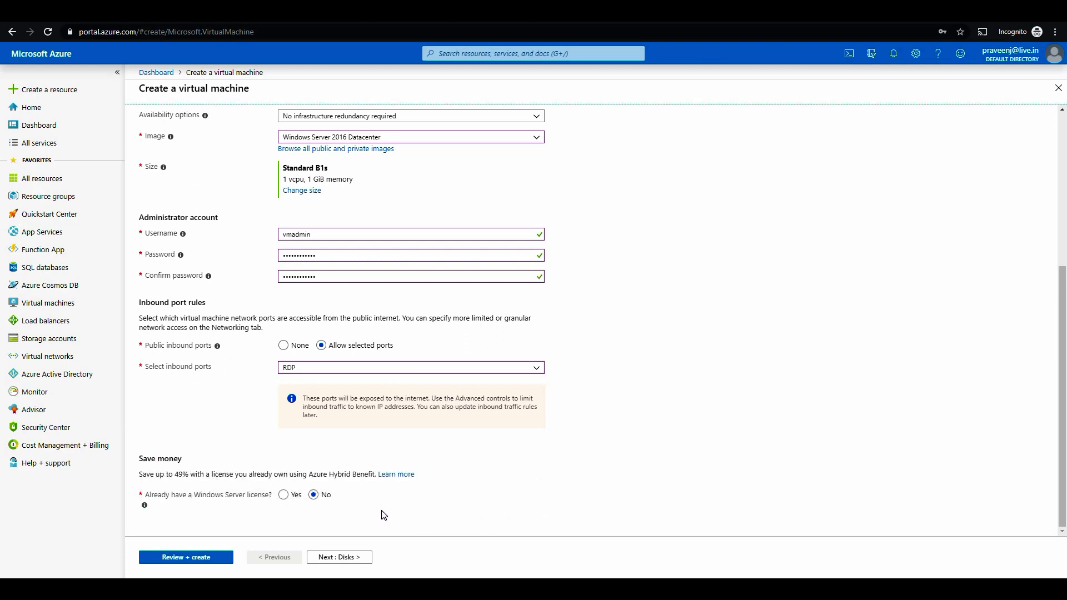
left_click(283, 494)
scroll(340, 500, "down", 1)
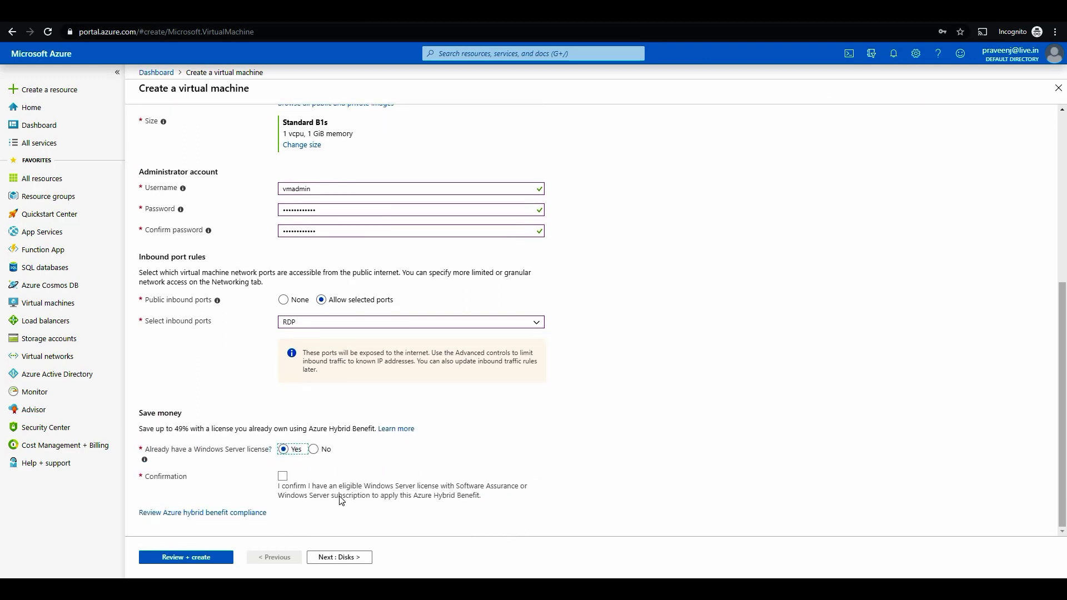
left_click(283, 477)
left_click(314, 449)
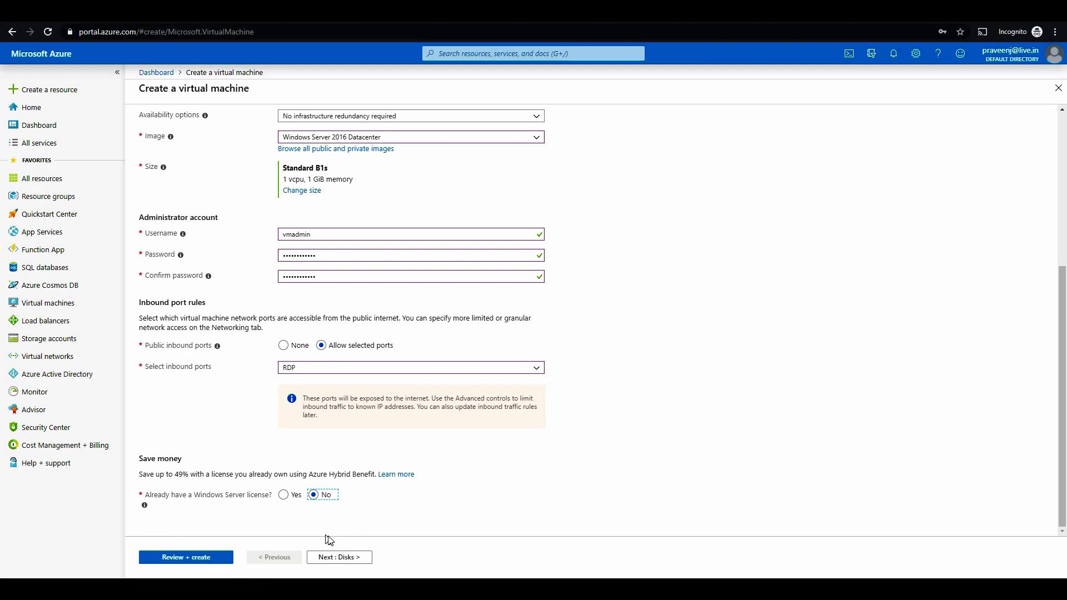
Proceed to the disk settings, set the OS disk type to Standard HDD, and expand the advanced disk options
left_click(356, 557)
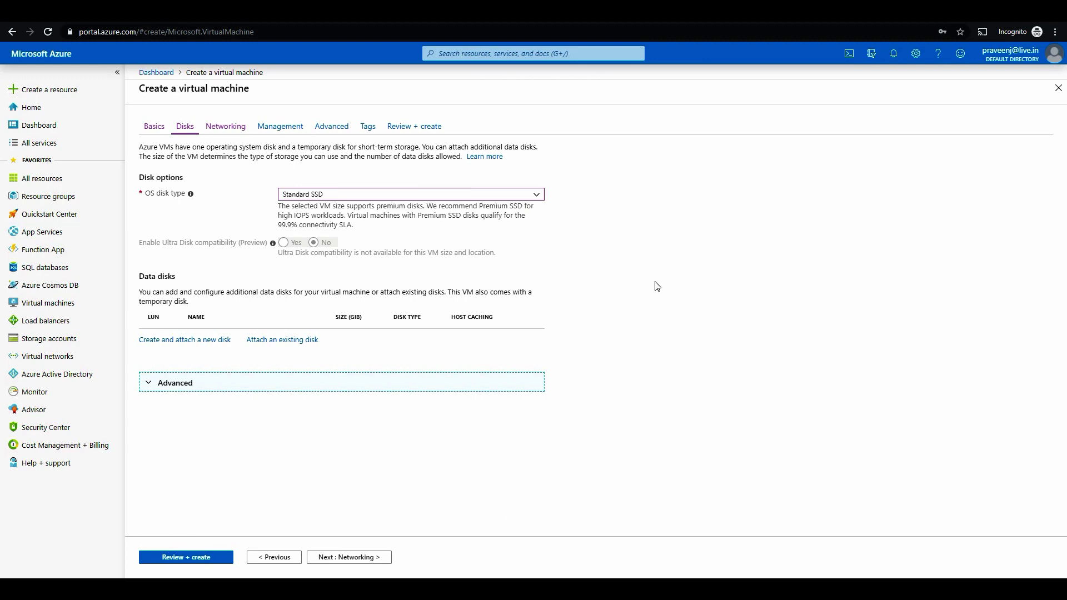
left_click(494, 195)
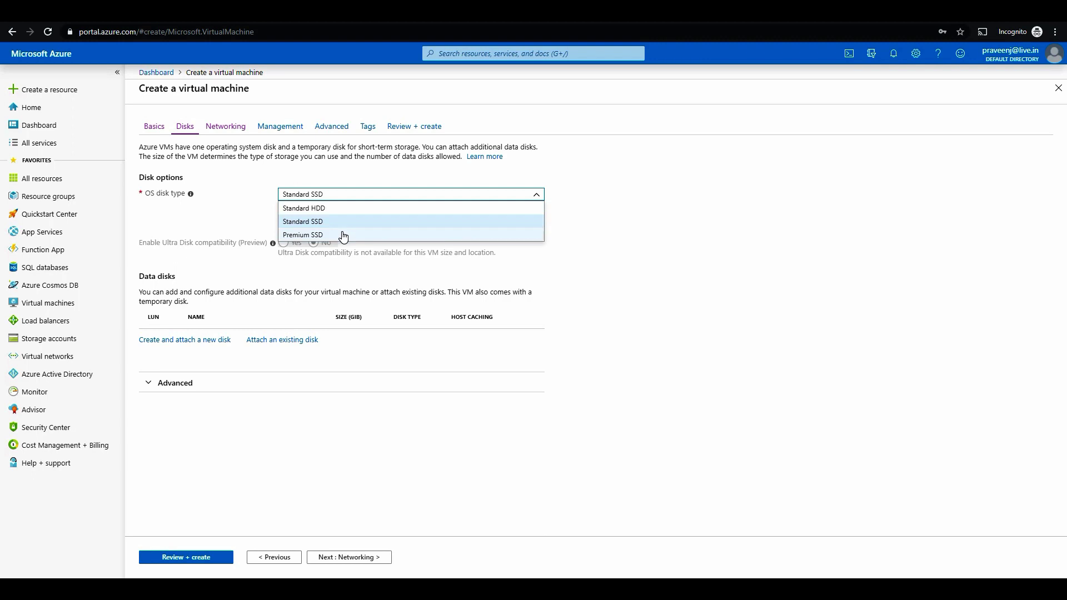
left_click(812, 230)
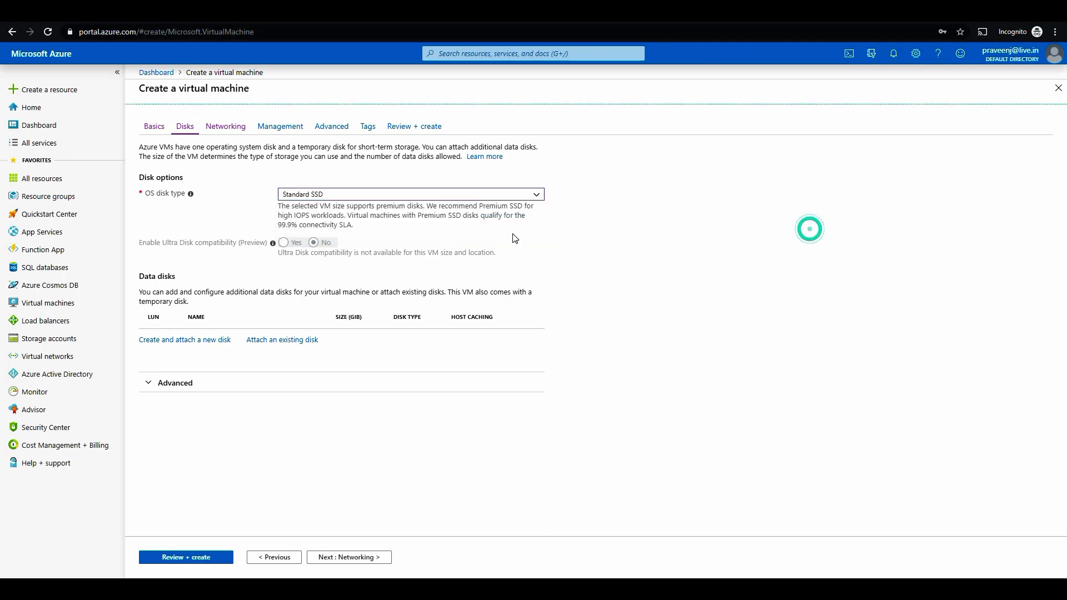
left_click(445, 196)
left_click(357, 210)
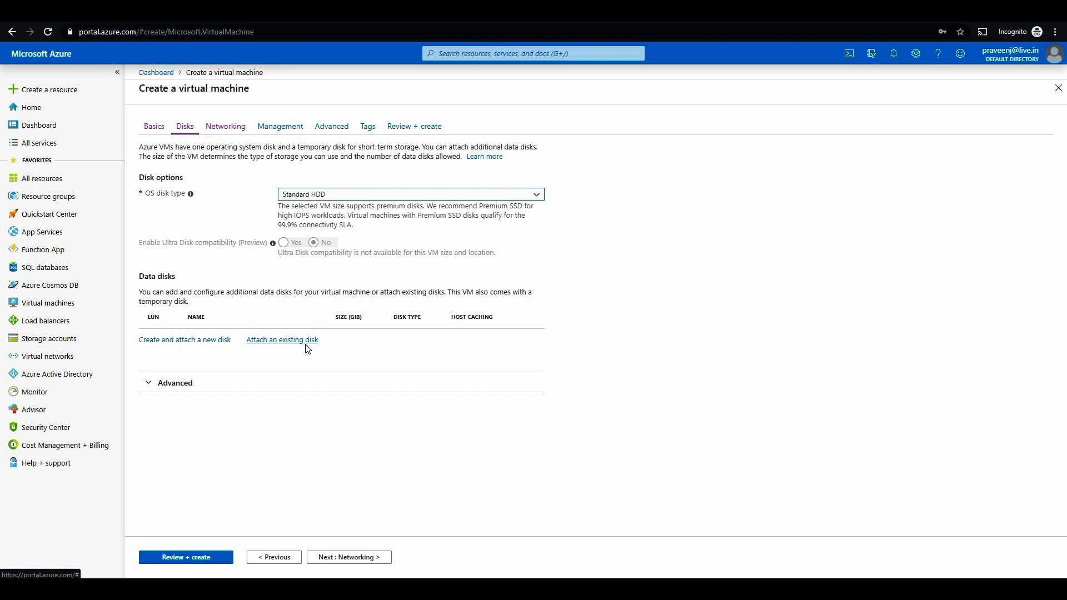
left_click(173, 384)
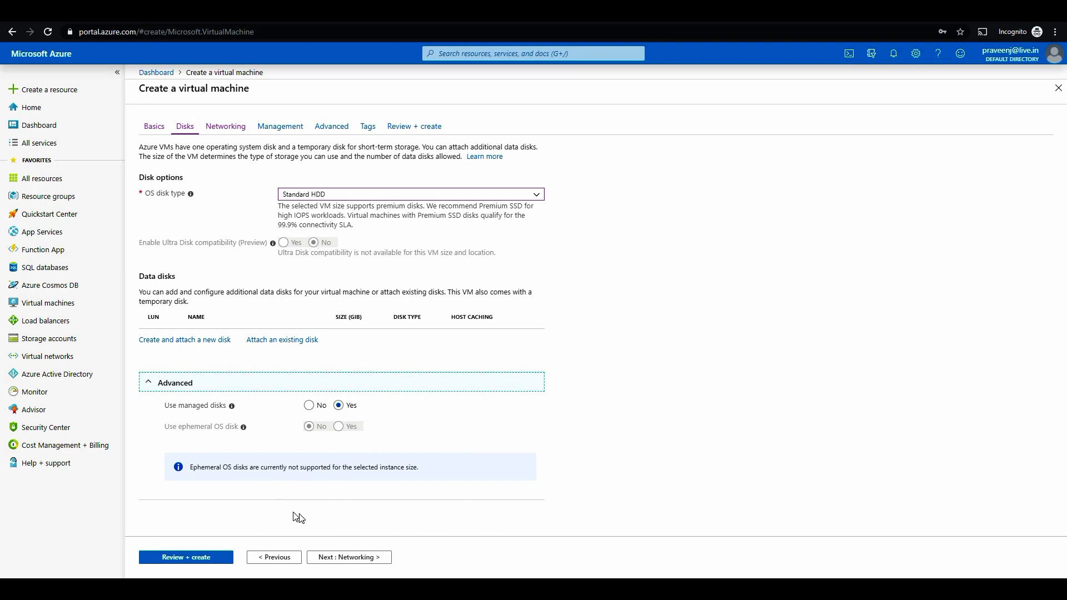
Proceed to the networking settings and review the available virtual network and subnet choices
left_click(368, 558)
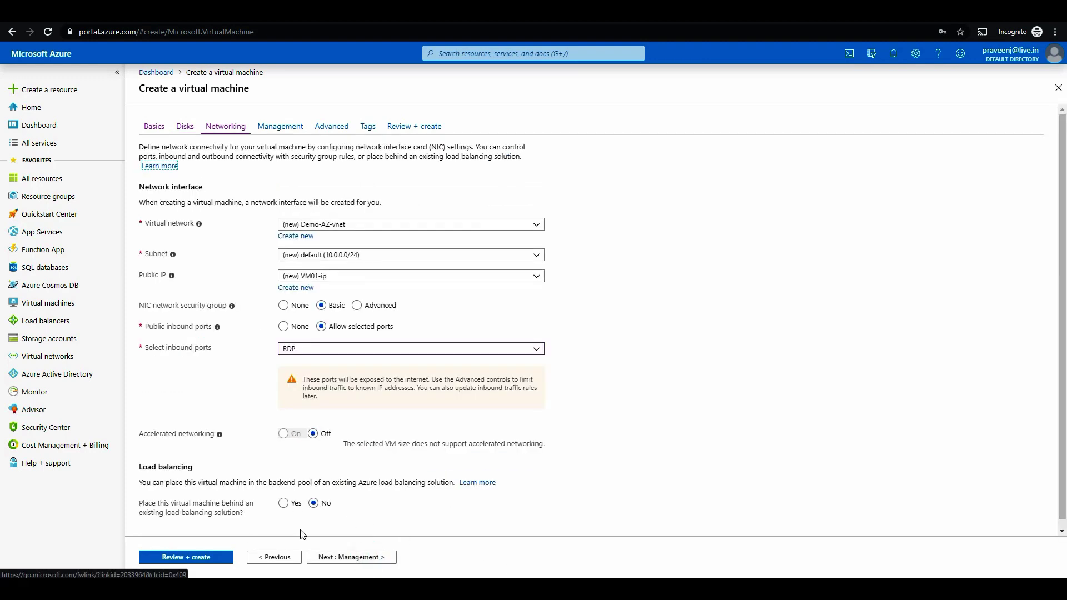
scroll(738, 253, "down", 1)
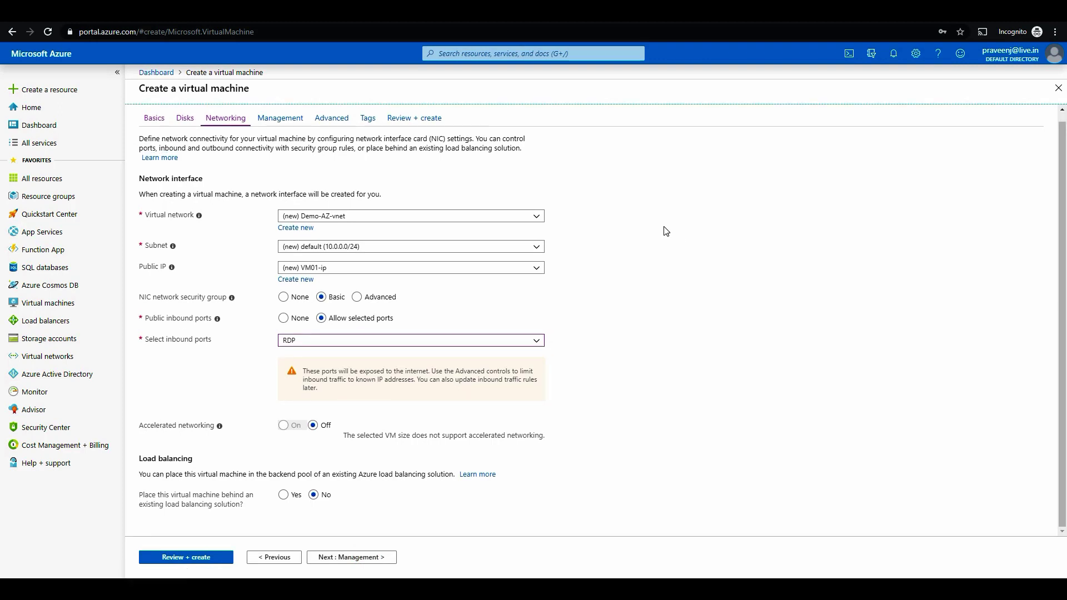
left_click(535, 219)
left_click(738, 210)
left_click(392, 217)
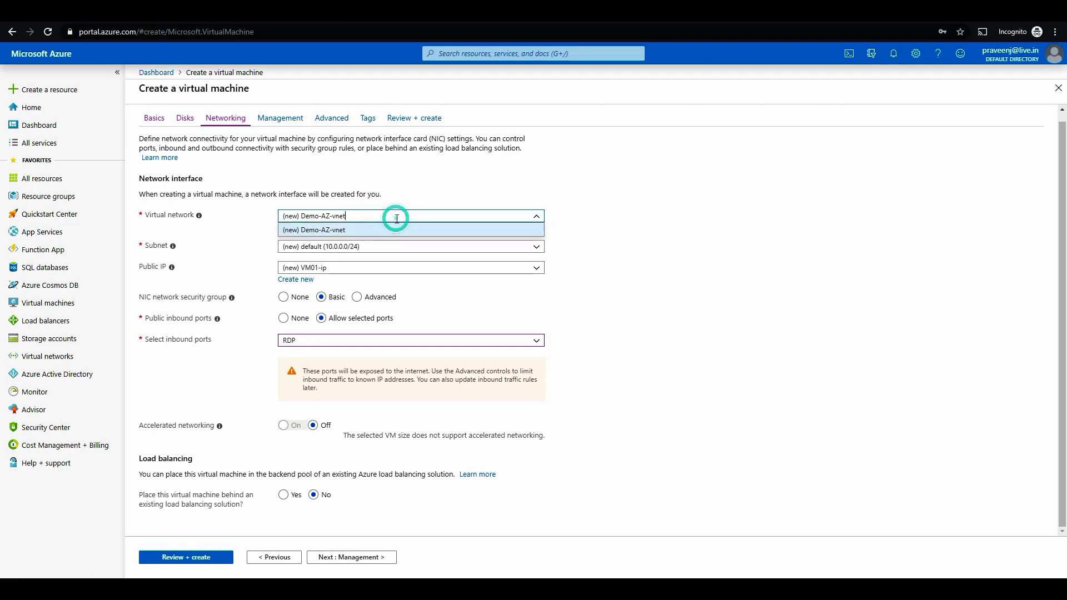
left_click(614, 216)
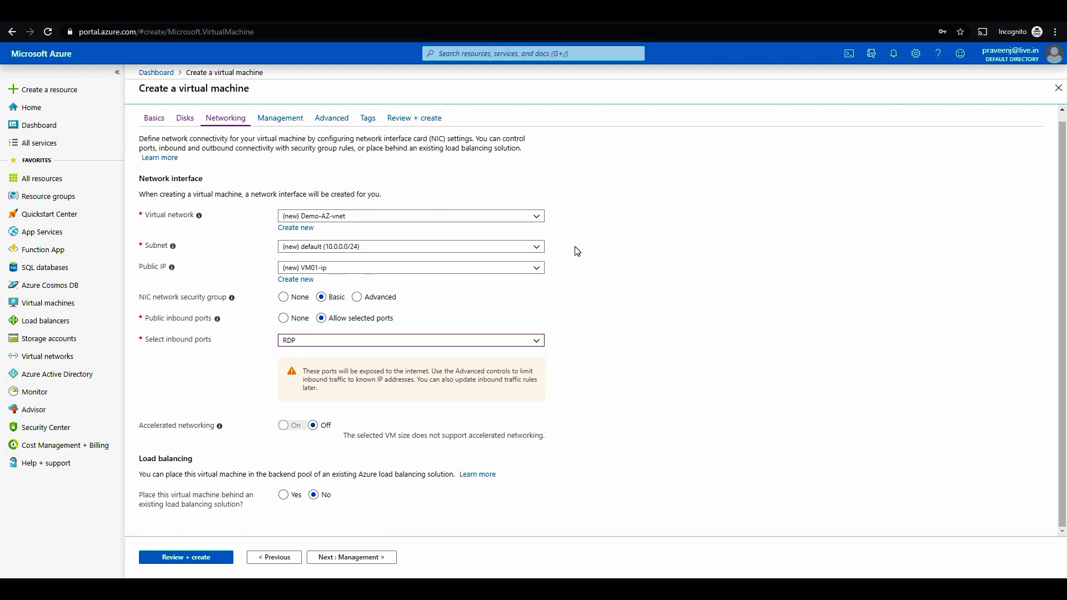
left_click(525, 245)
left_click(615, 242)
Read the public IP help, compare the None and VM01-ip options, and set the public IP to None
left_click(516, 270)
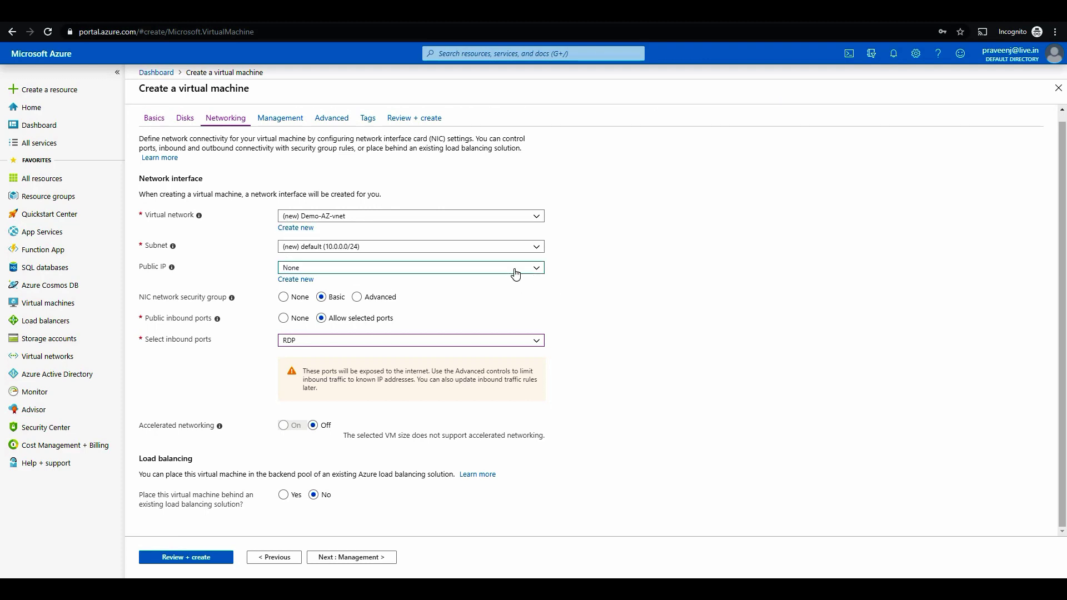
left_click(172, 267)
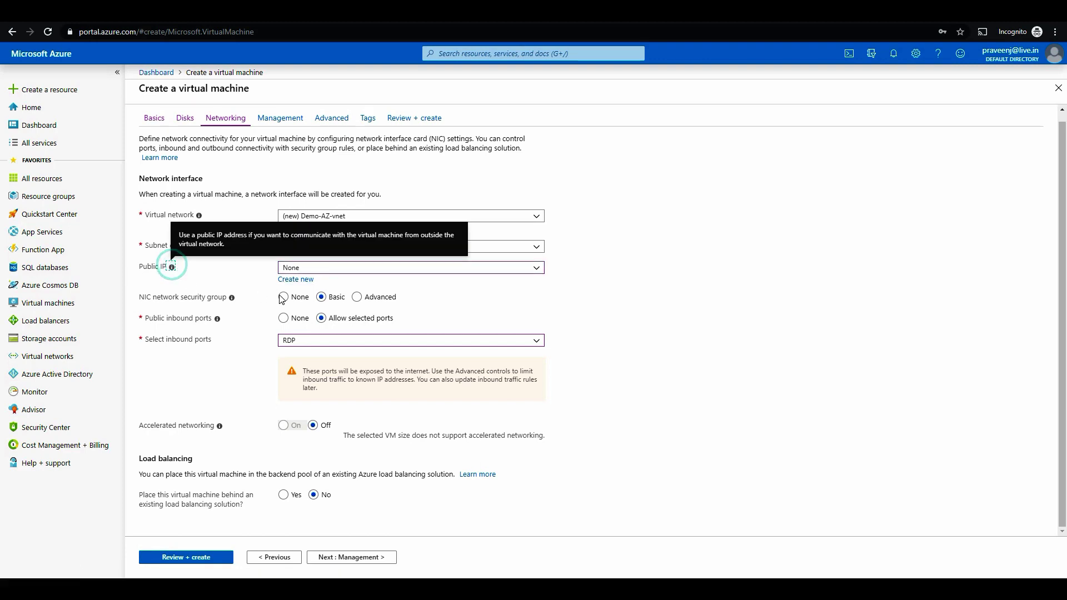
left_click(613, 307)
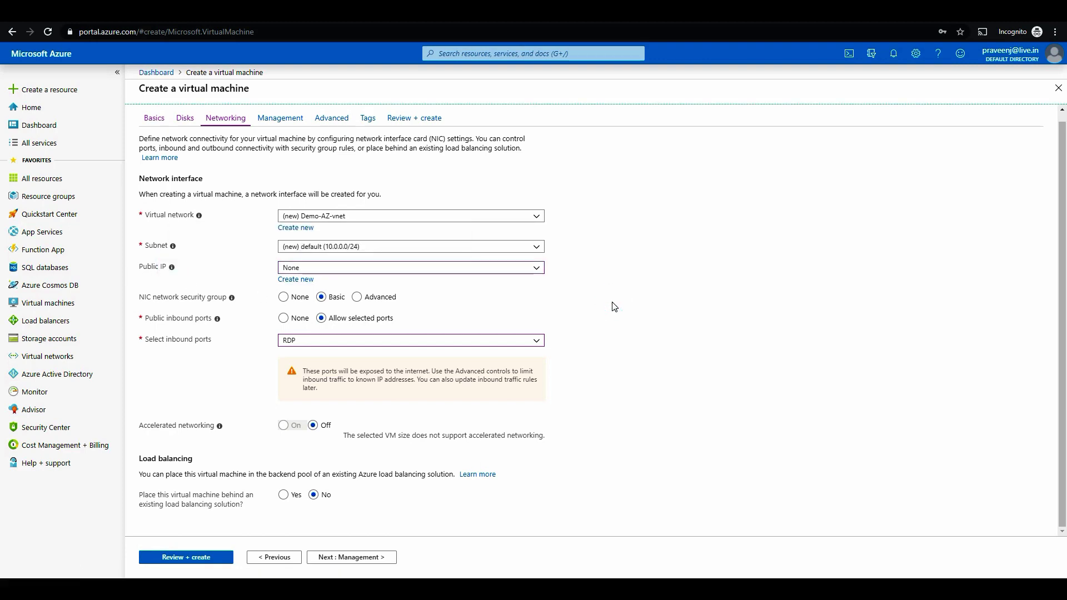
left_click(519, 269)
left_click(443, 280)
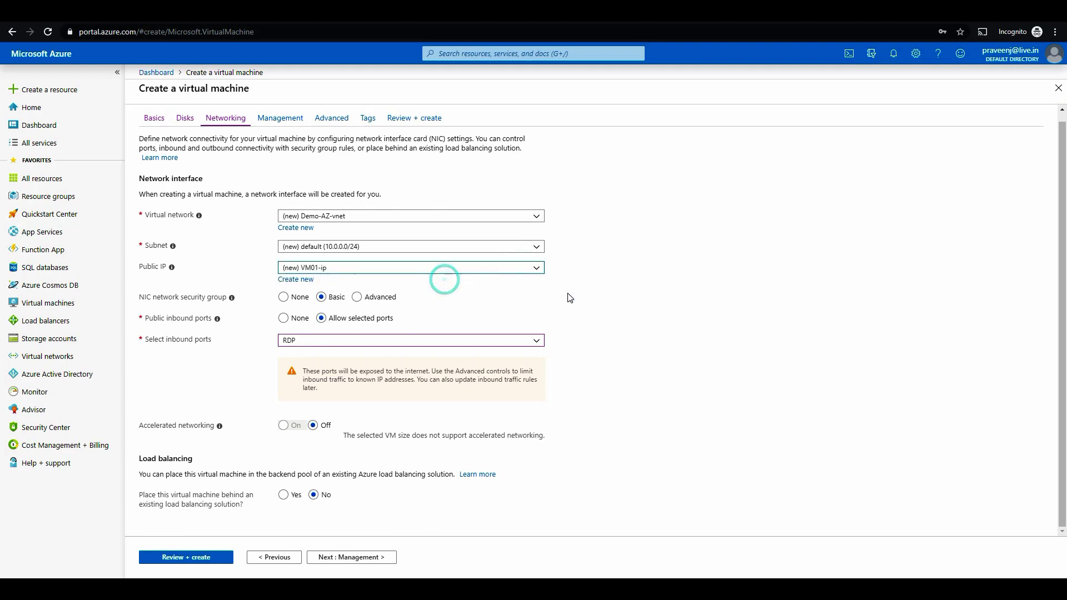
left_click(508, 268)
left_click(479, 295)
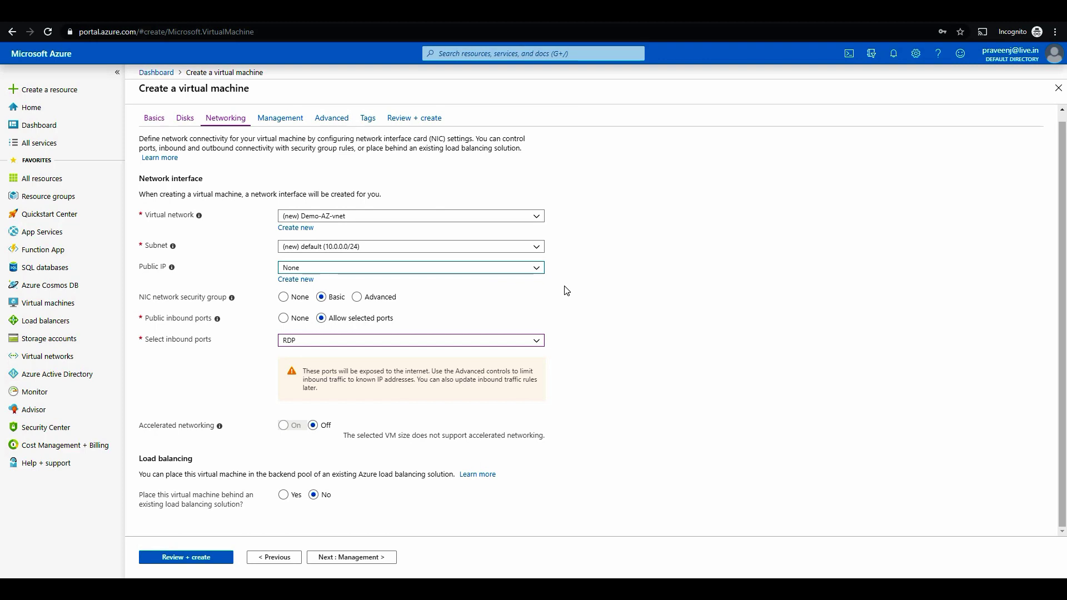
Try the None and Advanced NIC network security group options, return to Basic, and review the selectable inbound ports
left_click(284, 305)
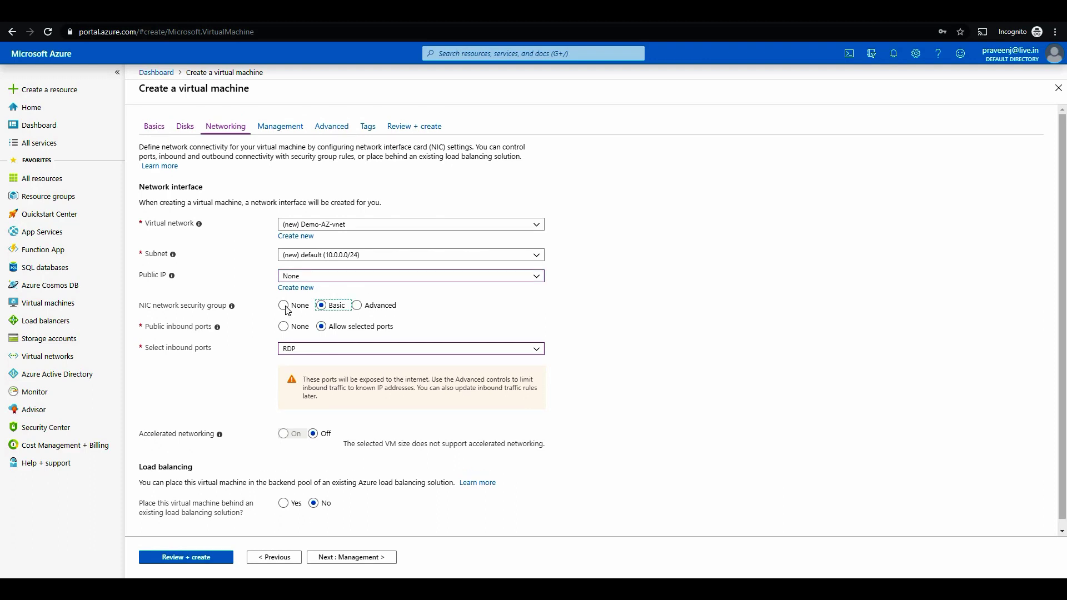
left_click(495, 324)
left_click(283, 305)
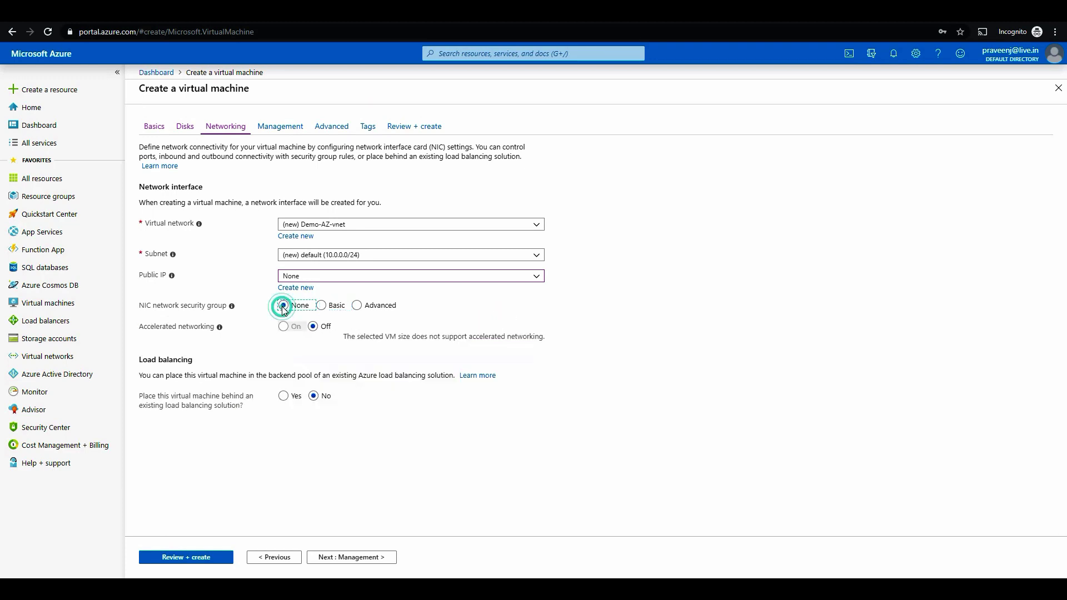
left_click(323, 308)
left_click(356, 306)
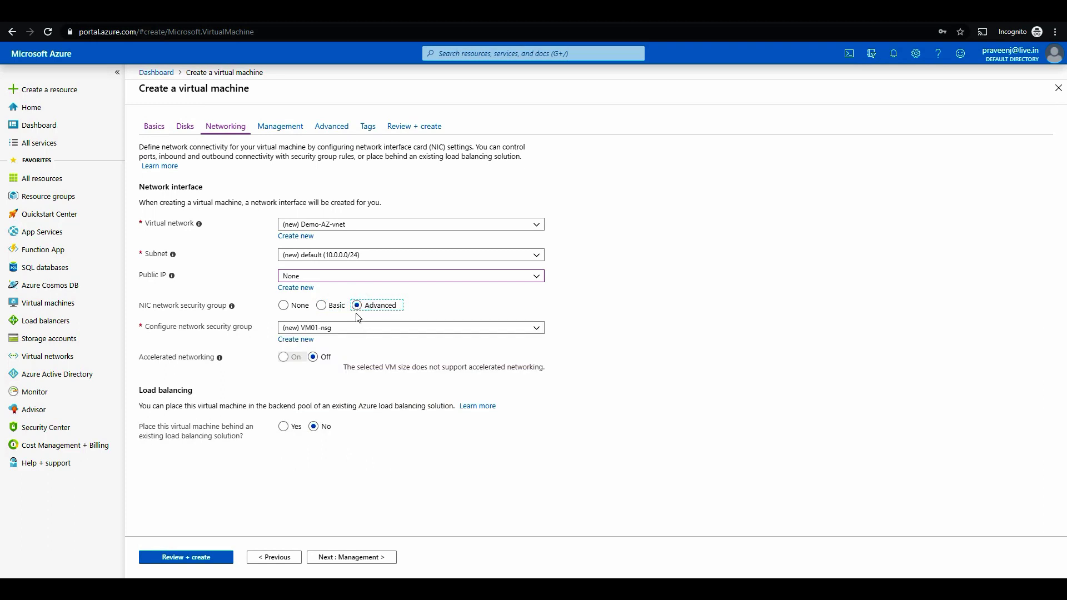
left_click(322, 306)
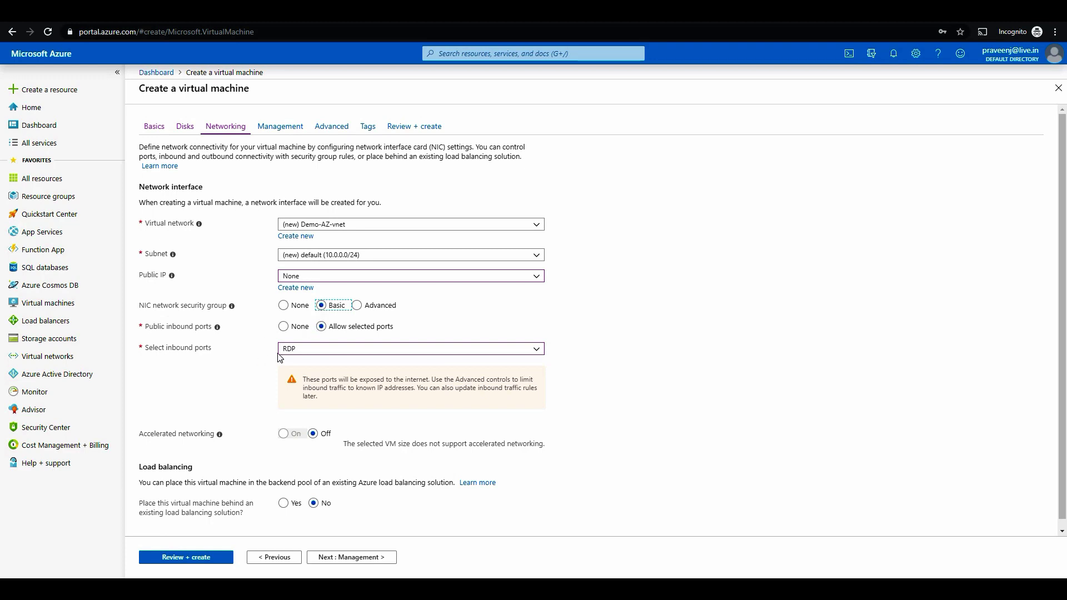
left_click(356, 350)
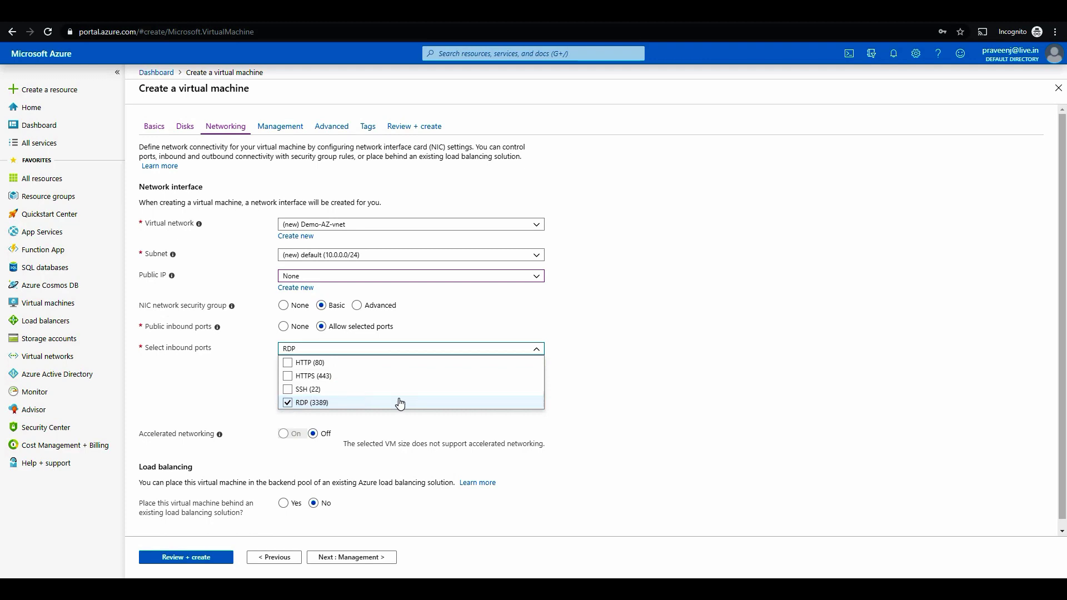
left_click(610, 389)
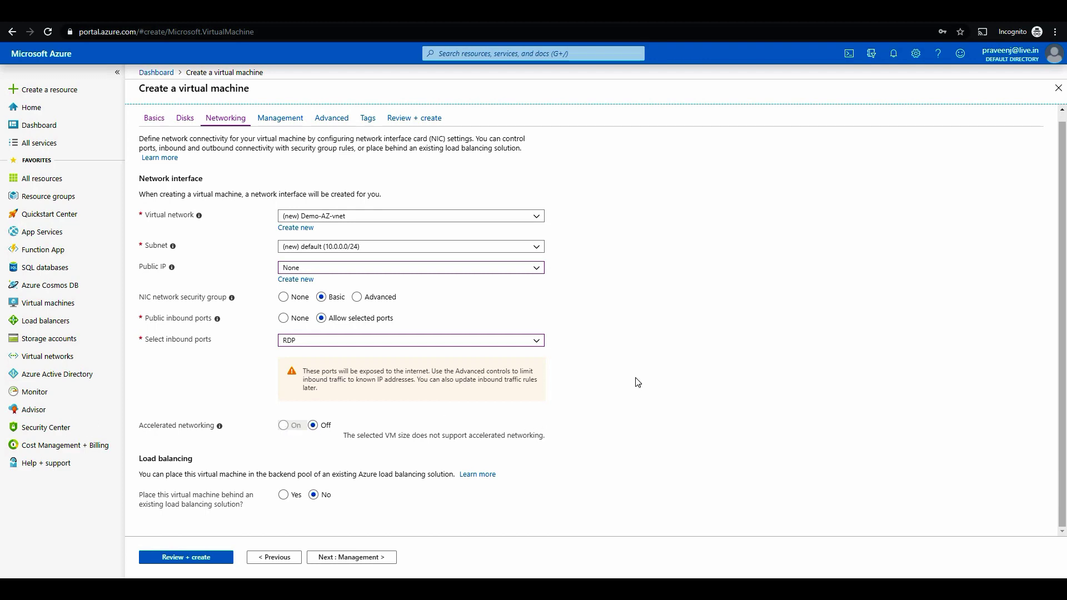
Try placing the virtual machine behind an existing load balancing solution and view the load balancing settings
left_click(642, 432)
left_click(742, 388)
left_click(284, 495)
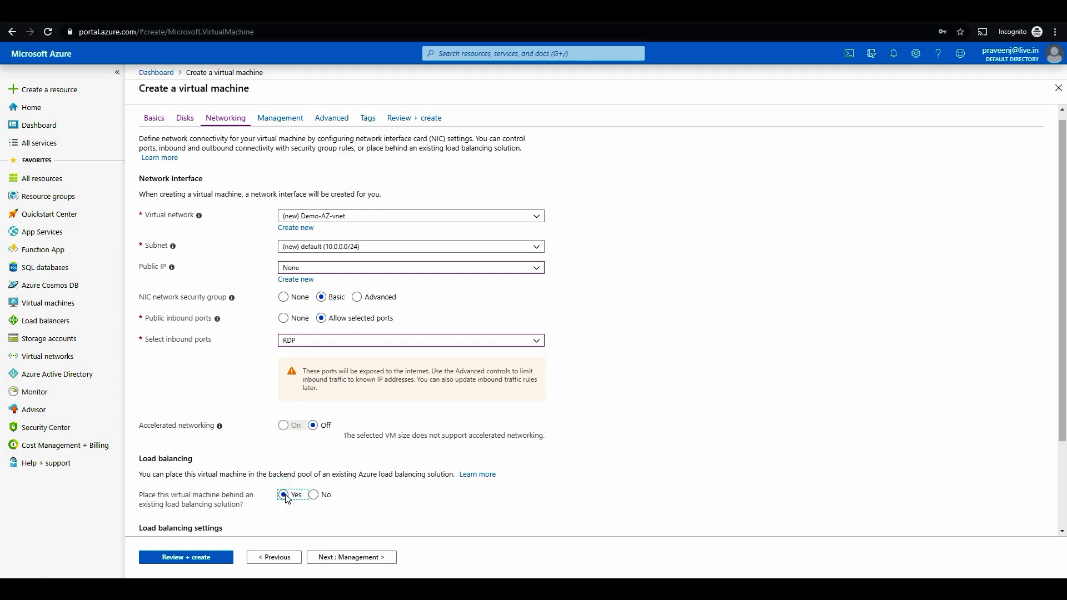
scroll(285, 497, "down", 2)
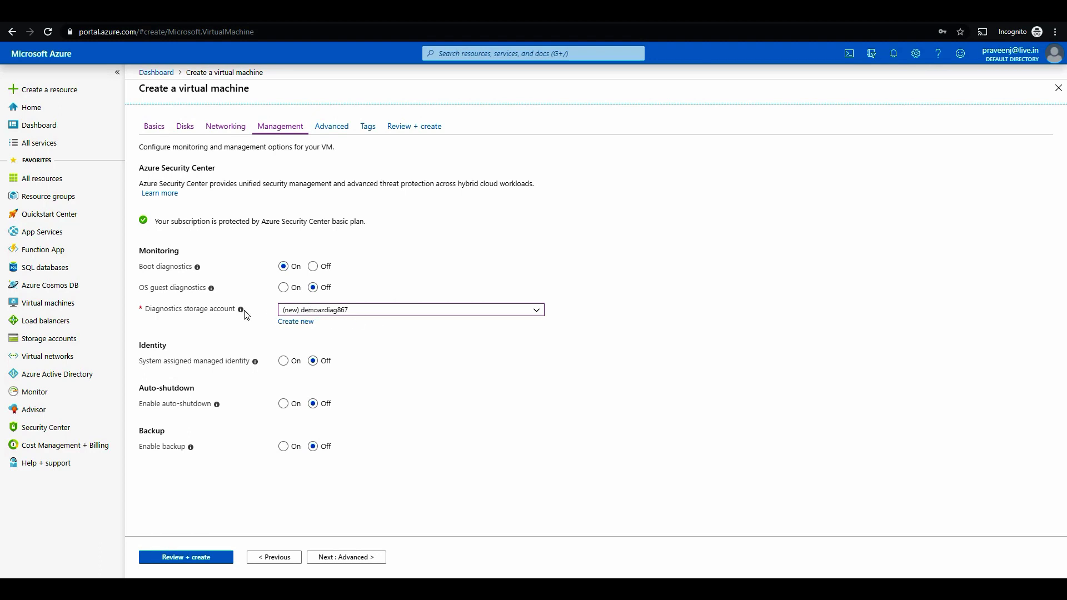
Review the available diagnostics storage accounts in the monitoring settings and keep demoazdiag867
left_click(512, 313)
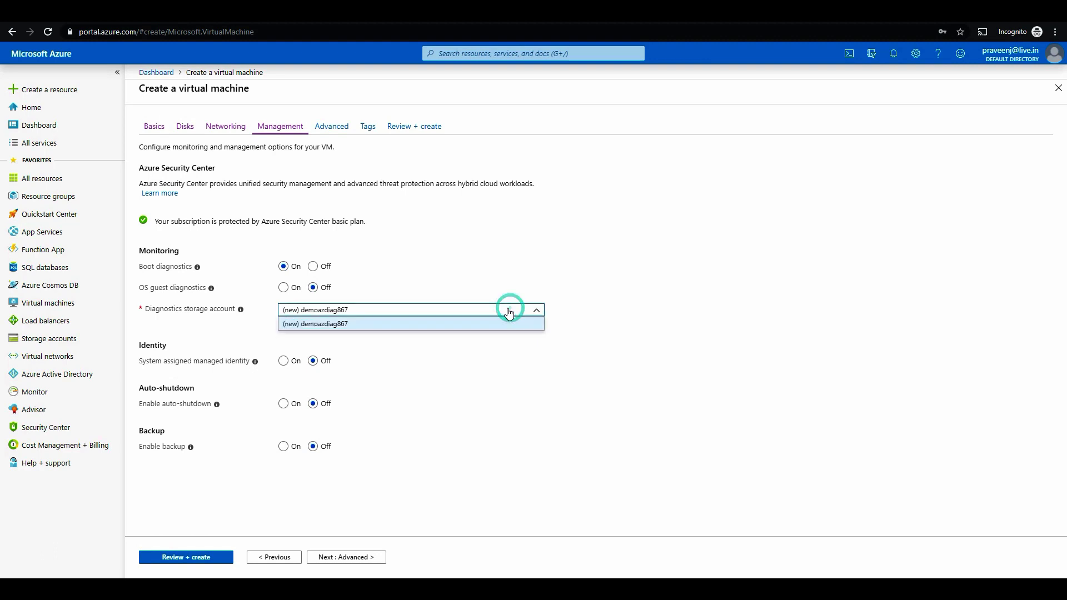
left_click(470, 269)
left_click(439, 309)
left_click(419, 287)
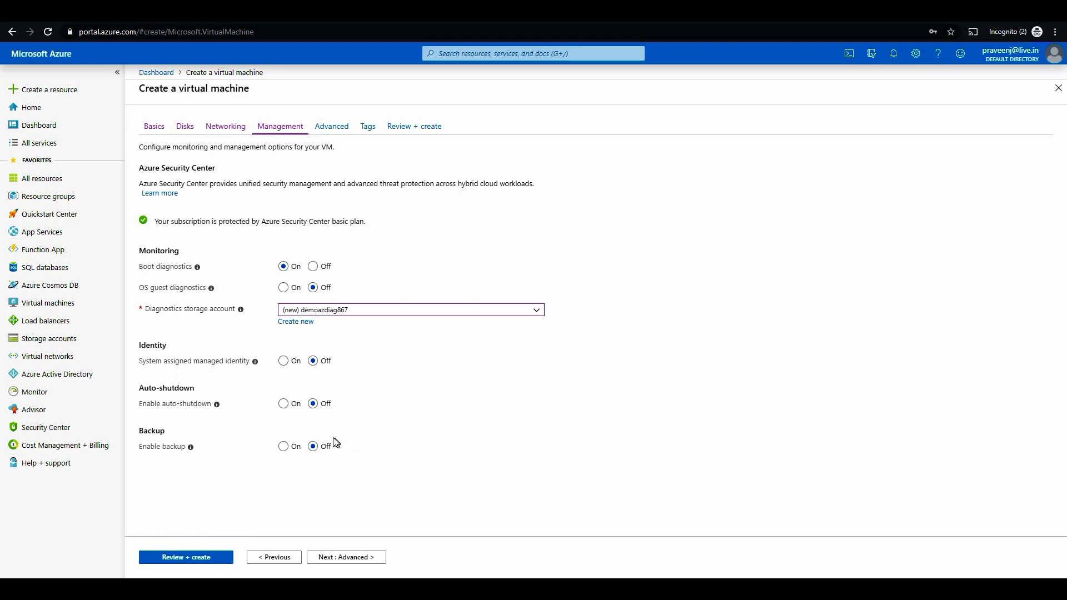
Enable auto-shutdown with the 7:00:00 PM shutdown time and the (UTC+04:00) Abu Dhabi, Muscat time zone
left_click(283, 403)
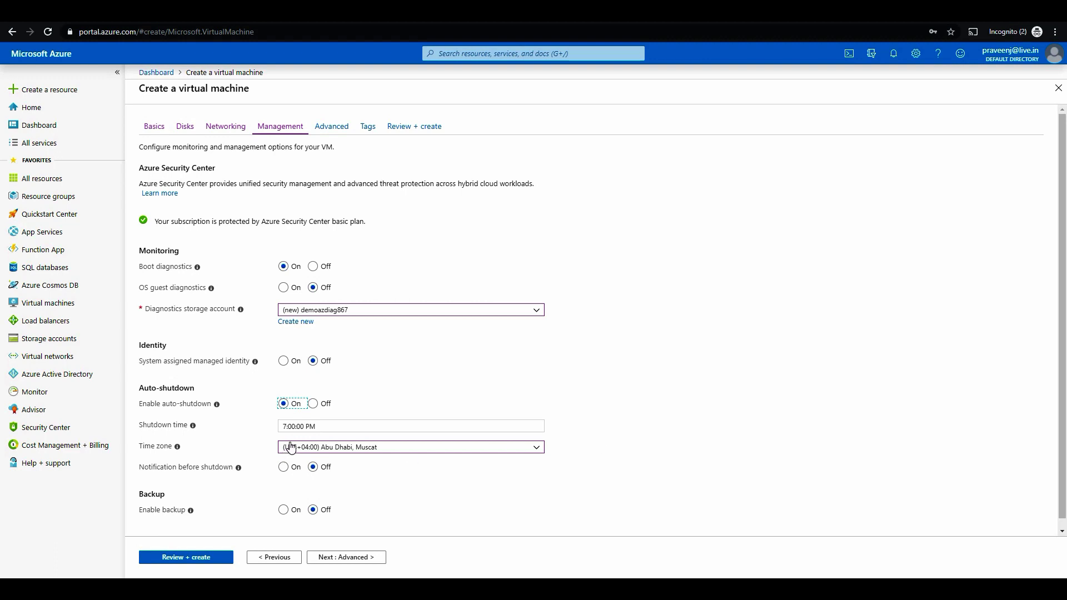
left_click(419, 401)
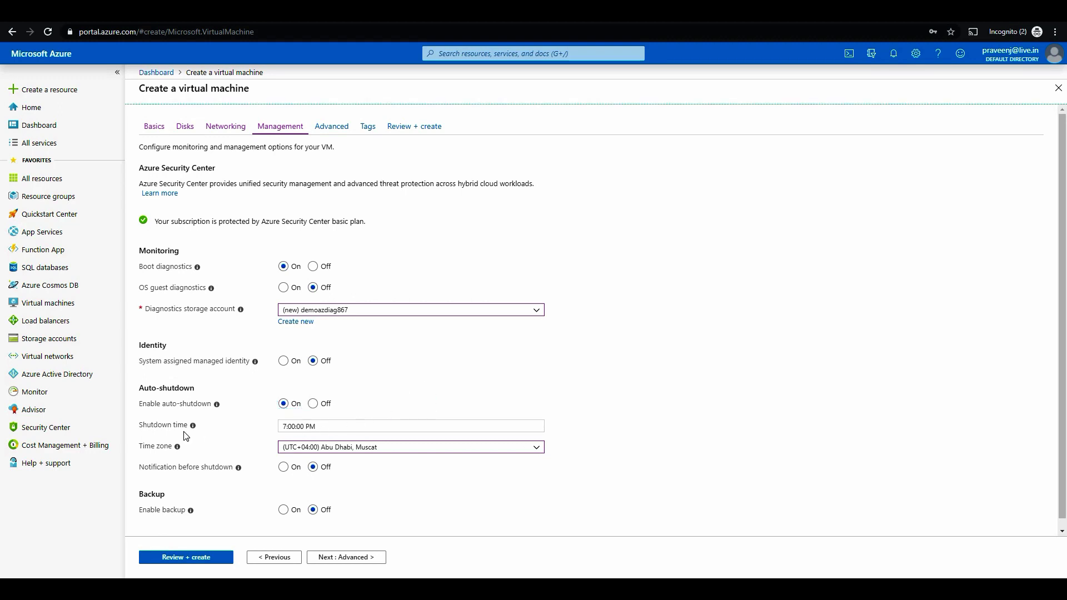
left_click(410, 427)
left_click(593, 421)
scroll(600, 457, "down", 1)
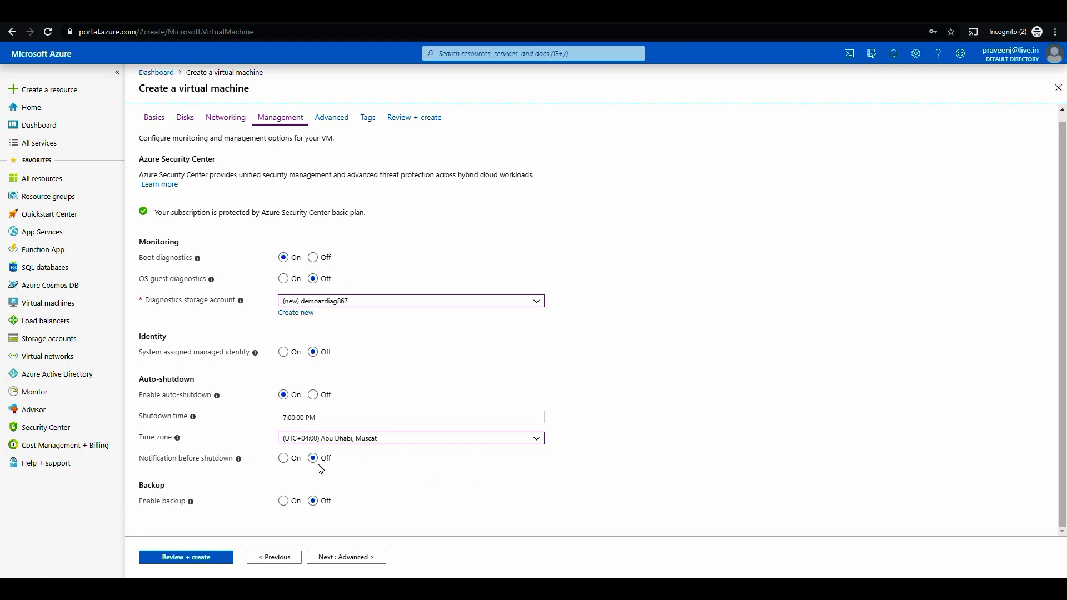
Try turning on the notification before shutdown, look at its email field, and turn the notification off again
left_click(283, 459)
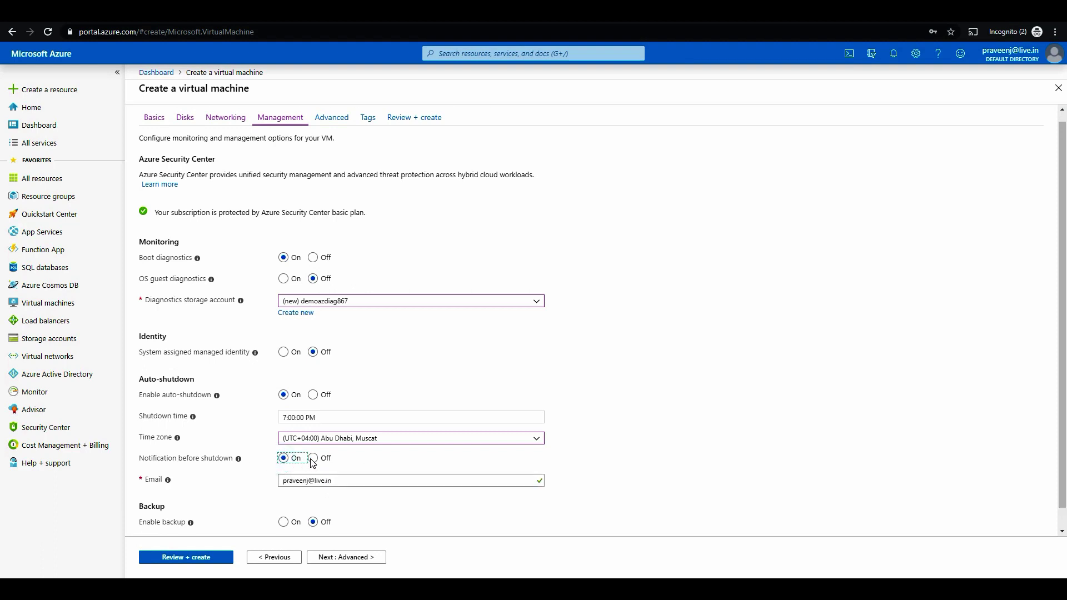
scroll(313, 464, "down", 1)
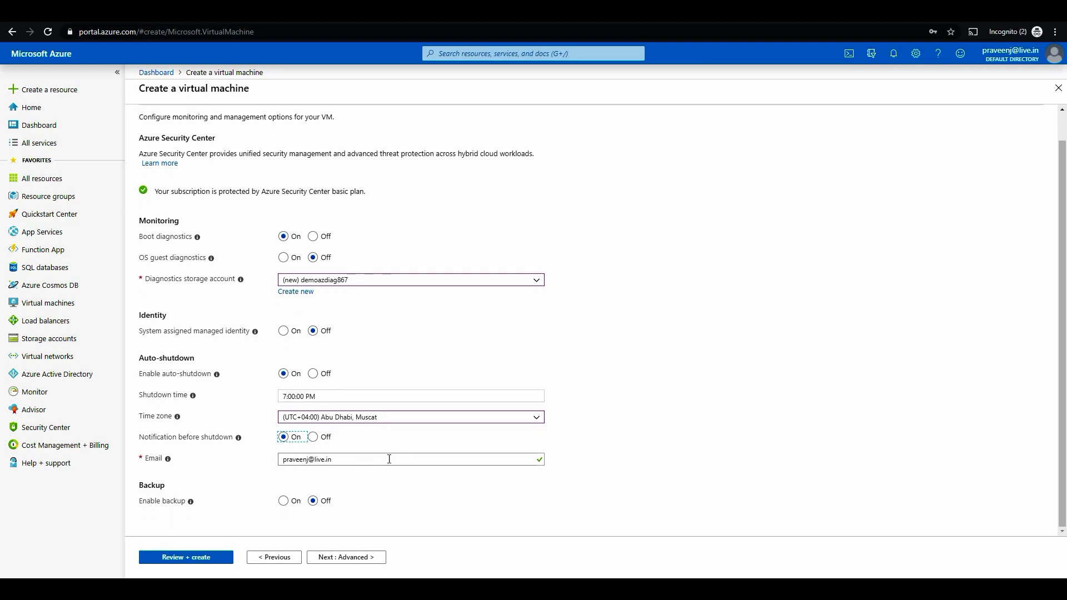
left_click(314, 437)
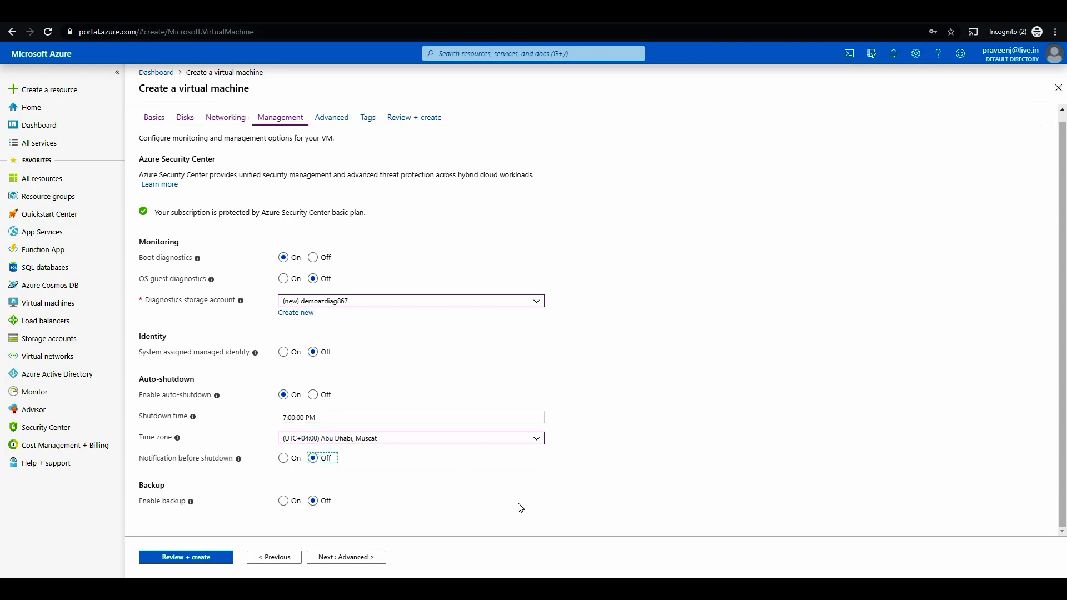
Try enabling backup, compare creating a new Recovery Services vault with using an existing one, and turn backup off again
left_click(283, 500)
scroll(389, 506, "down", 2)
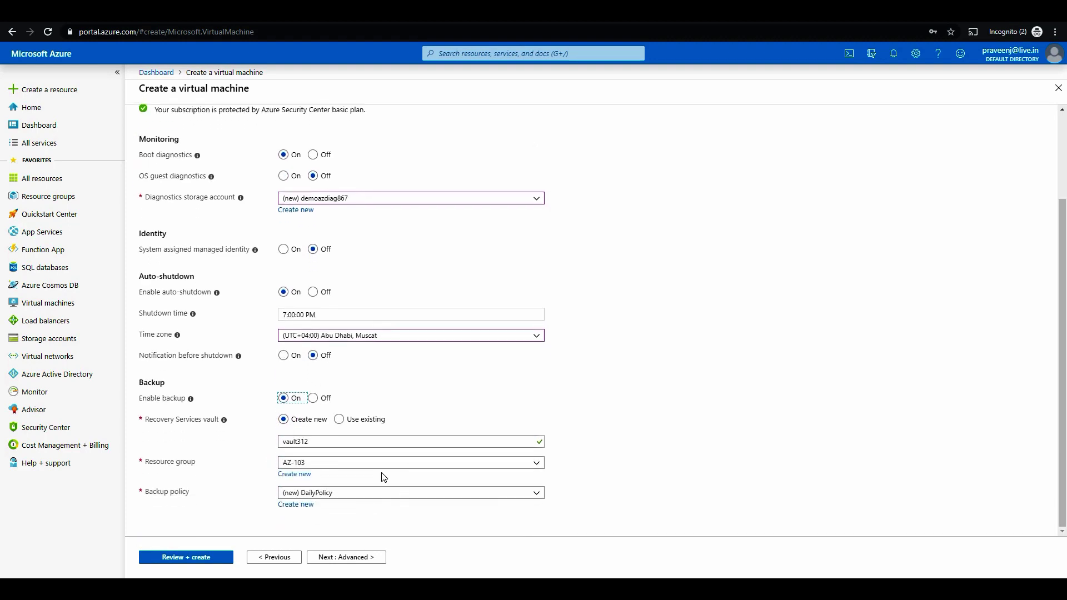
left_click(339, 419)
left_click(281, 448)
left_click(353, 440)
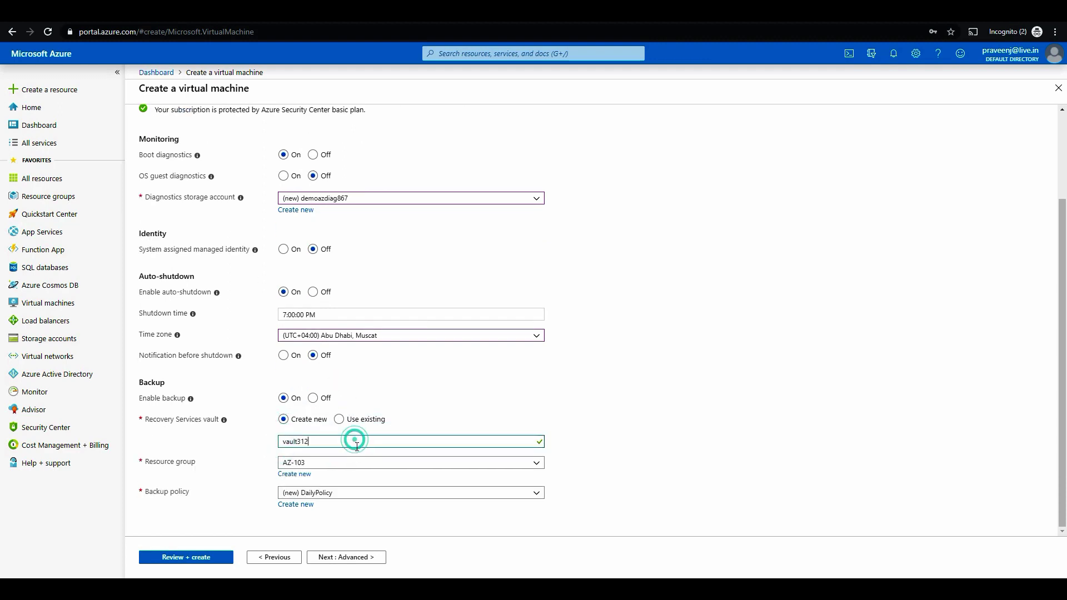
left_click(712, 471)
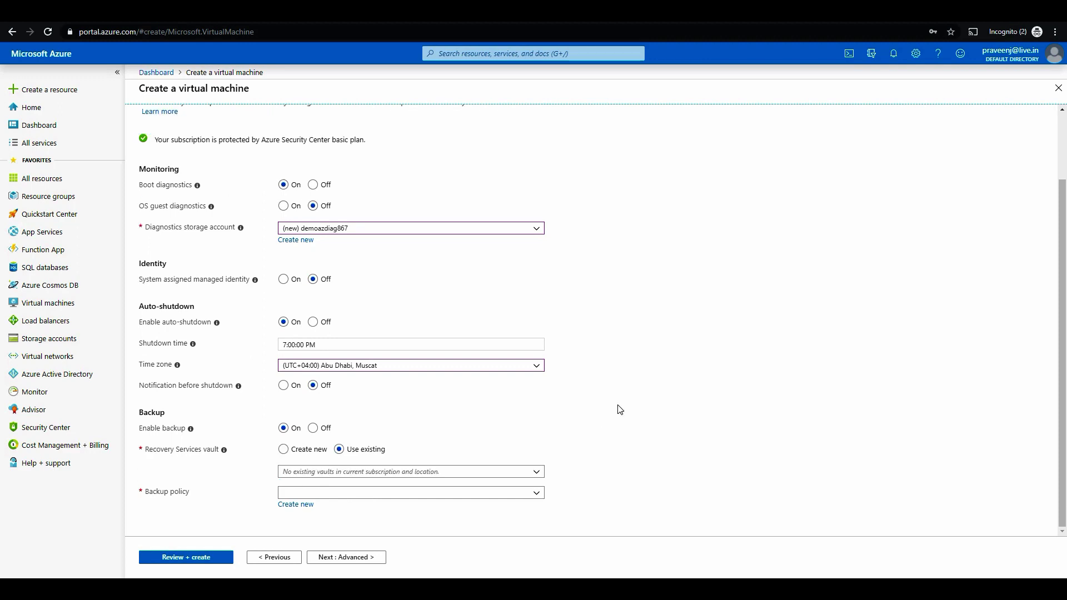
left_click(315, 429)
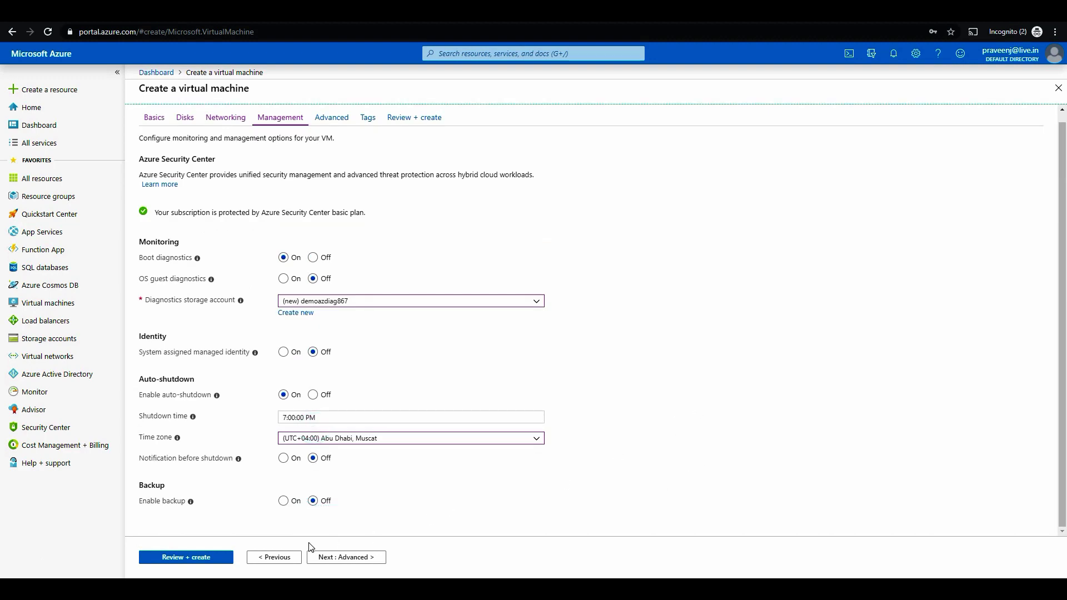
Proceed to the advanced settings, review the extension, host and VM generation options, and continue to the tags
left_click(361, 555)
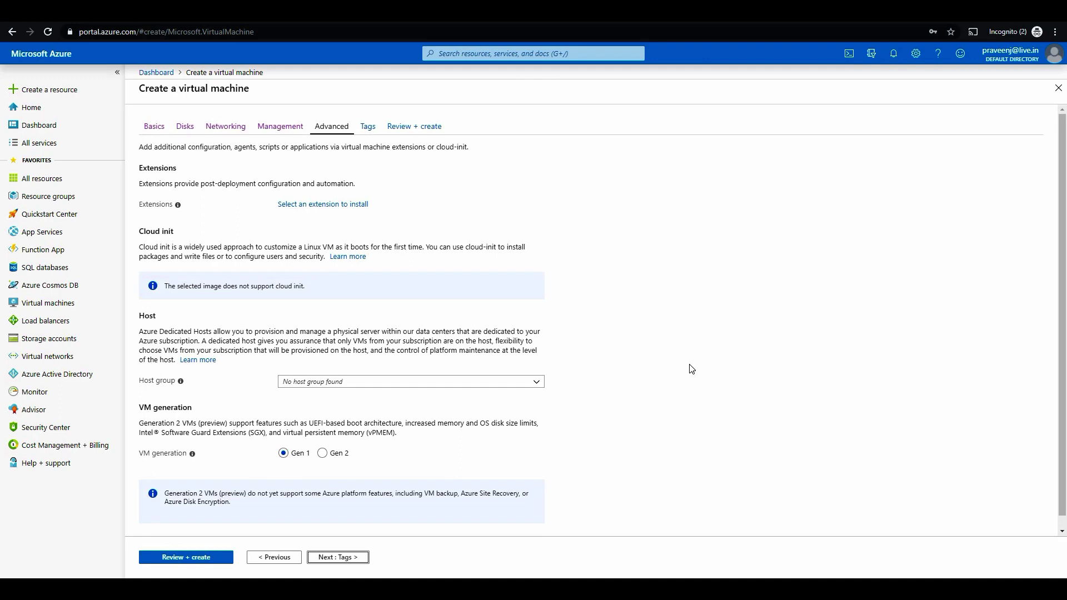
scroll(600, 200, "down", 1)
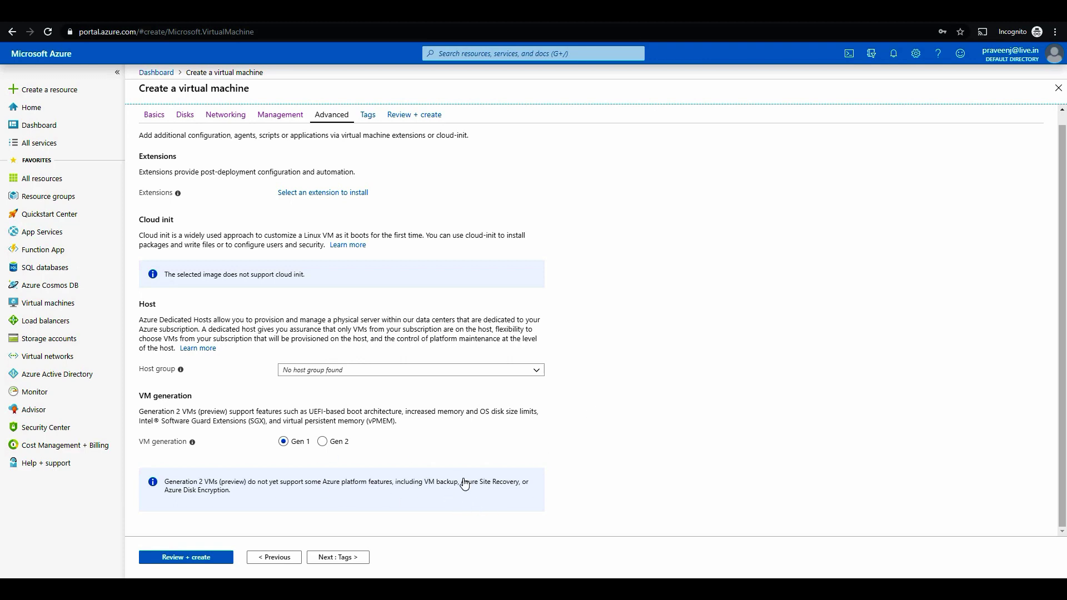
left_click(347, 558)
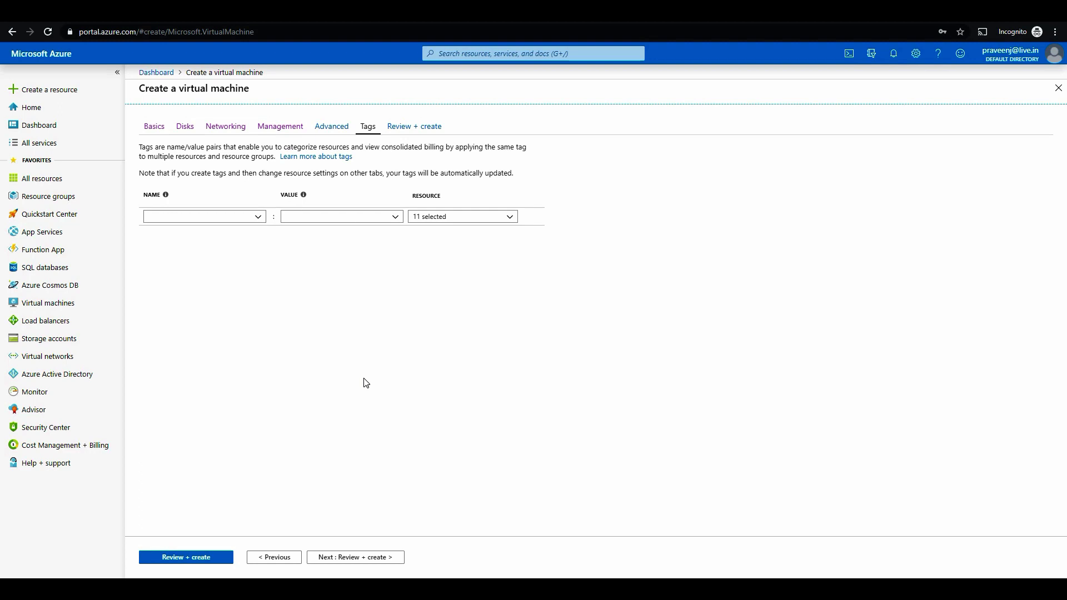
Add a CostCenter tag with the value Lab and check the resource selection it applies to
left_click(260, 217)
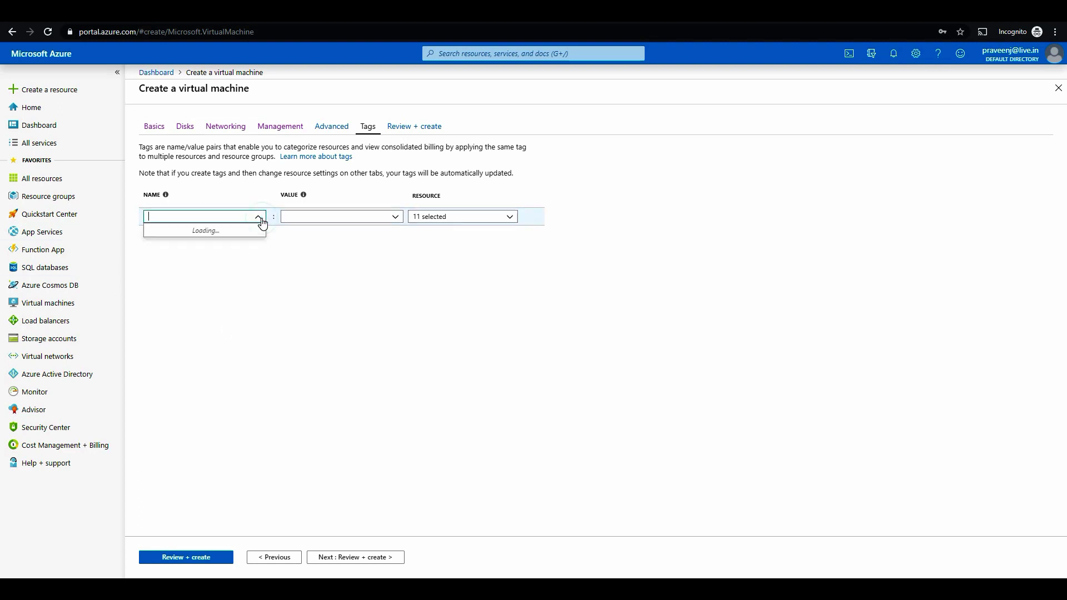
left_click(243, 229)
left_click(395, 217)
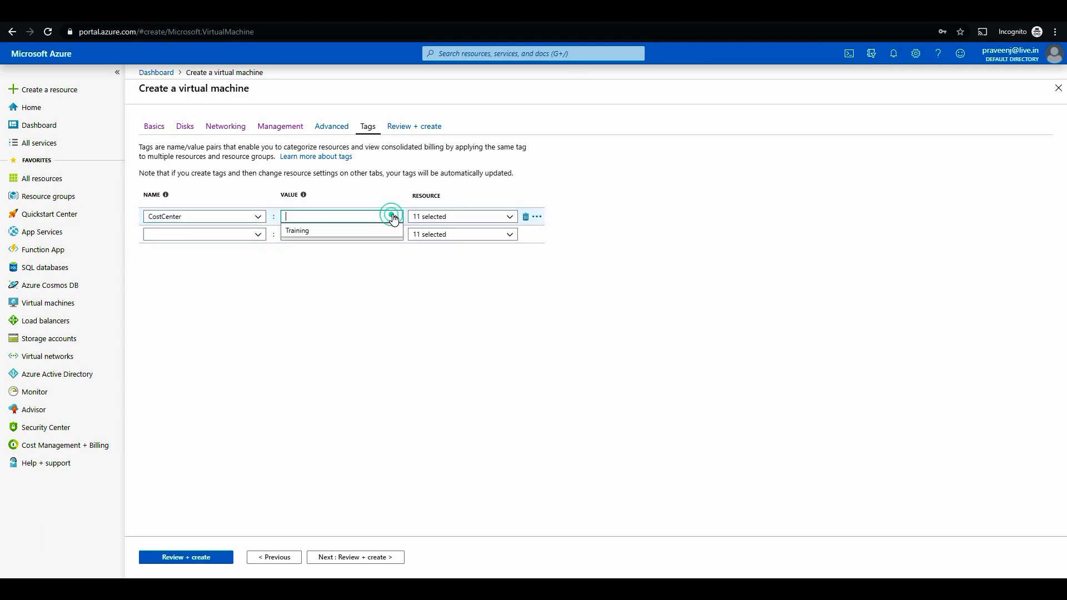
left_click(375, 216)
type("Lab")
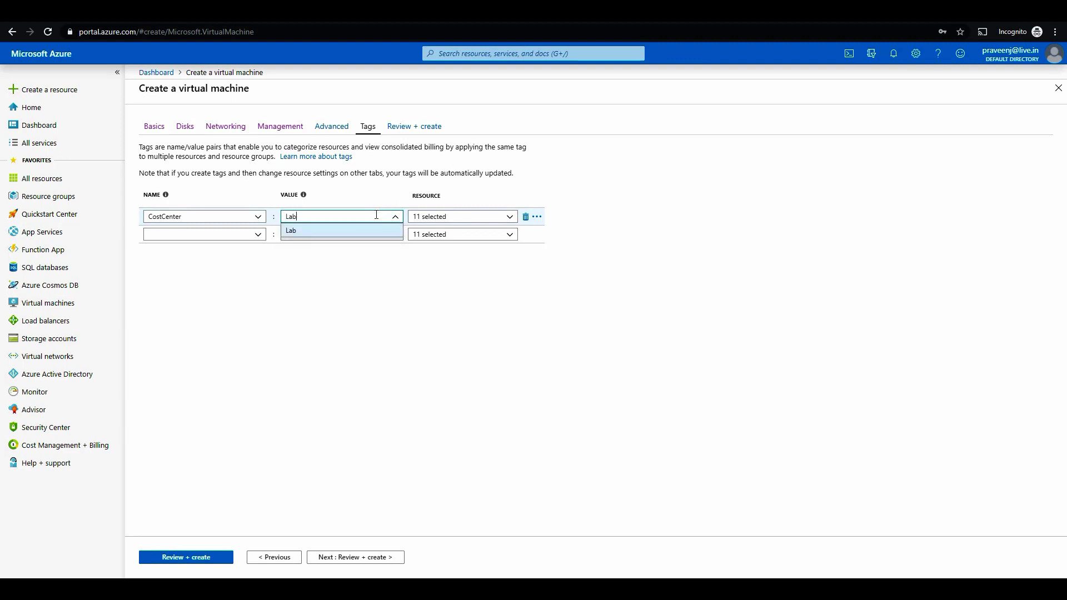
left_click(544, 329)
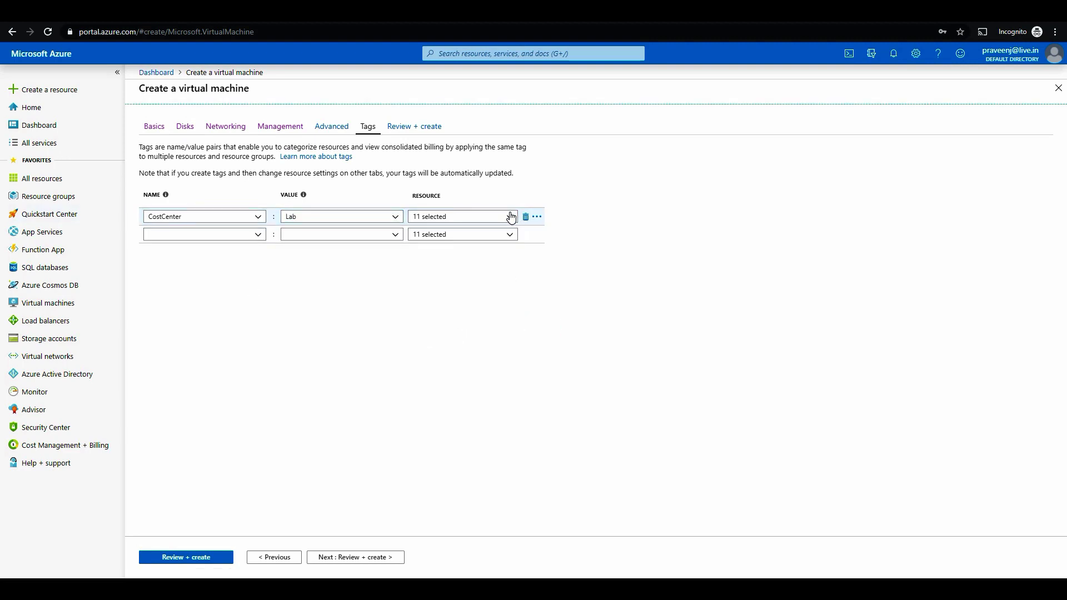
left_click(509, 216)
left_click(662, 210)
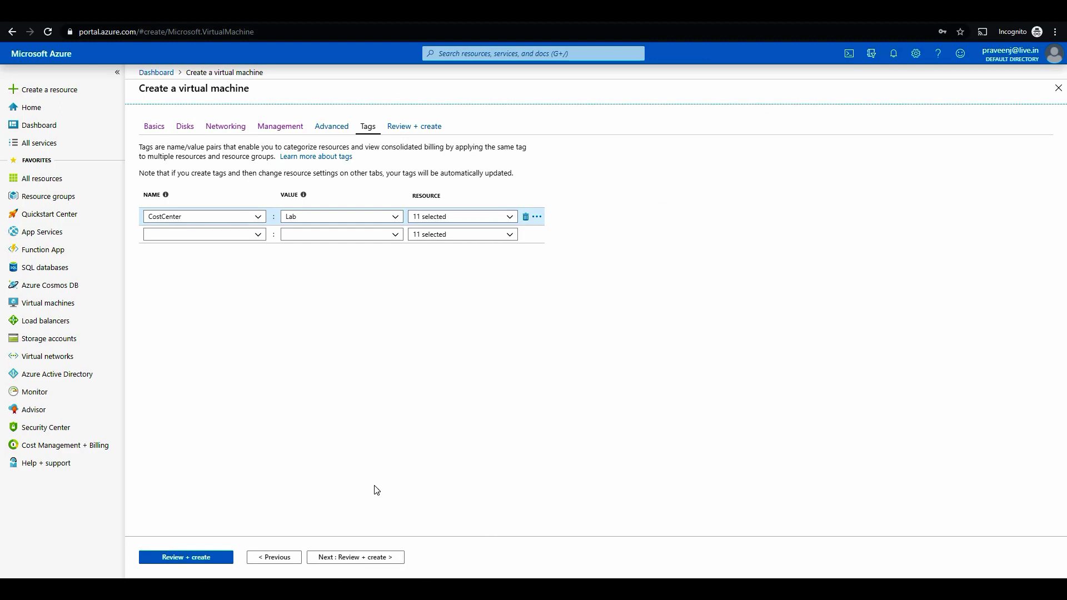
Proceed to the final review and read through the virtual machine's configuration summary
left_click(383, 556)
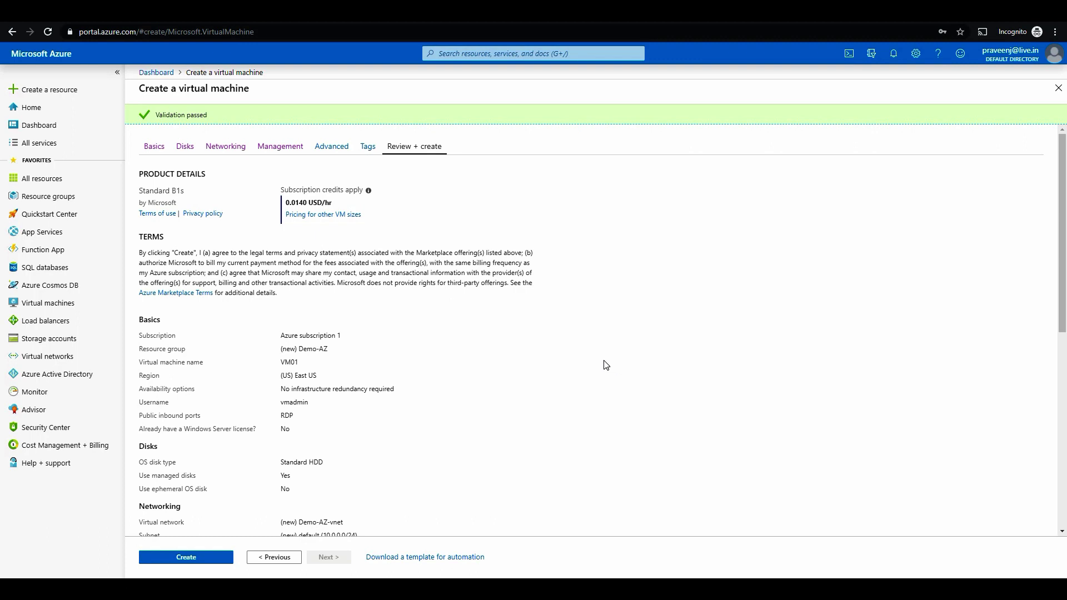
scroll(607, 345, "down", 5)
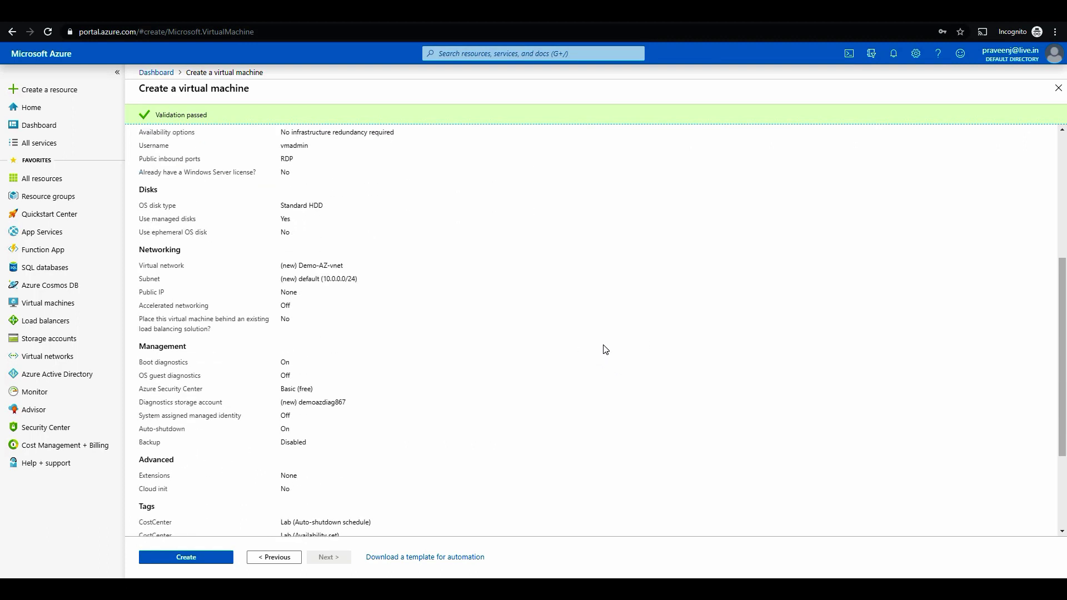
scroll(603, 353, "down", 2)
scroll(597, 347, "up", 5)
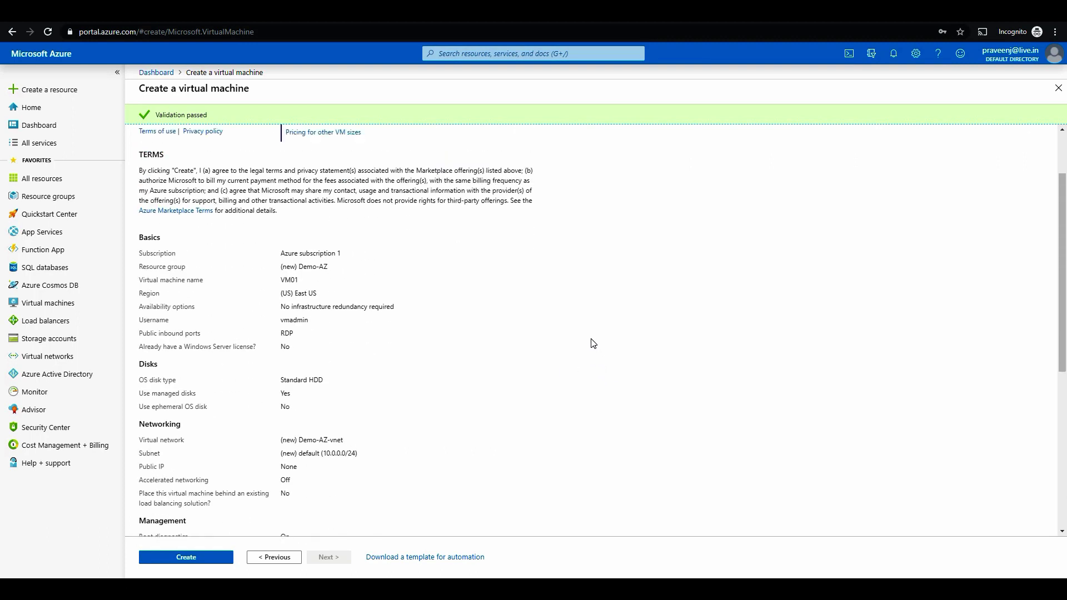
scroll(589, 341, "up", 2)
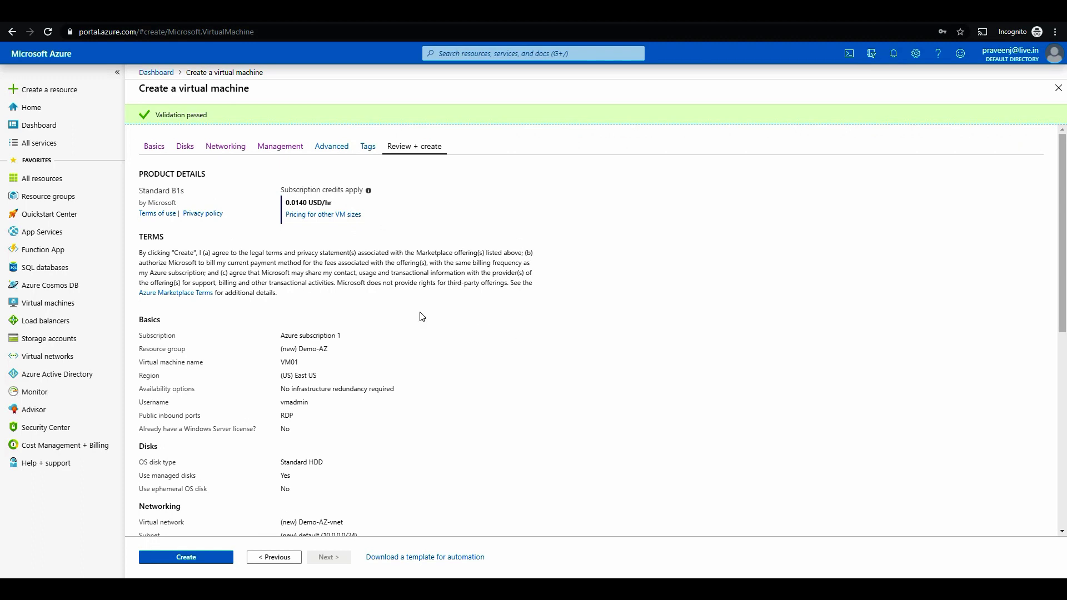
Open the pricing page for other VM sizes, look through the example prices, and return to the virtual machine review
left_click(347, 214)
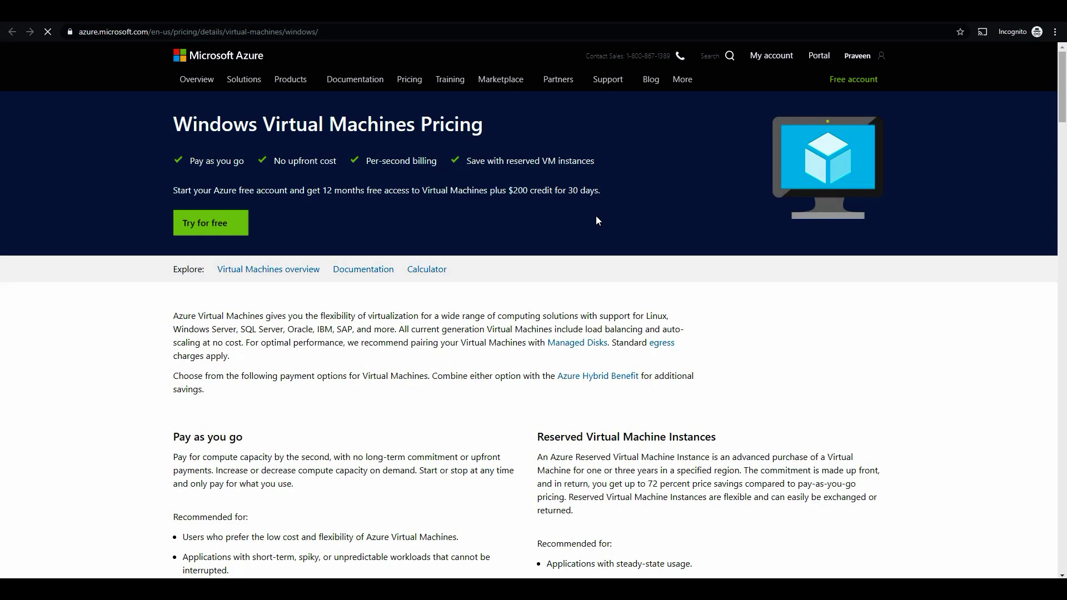
scroll(596, 218, "down", 7)
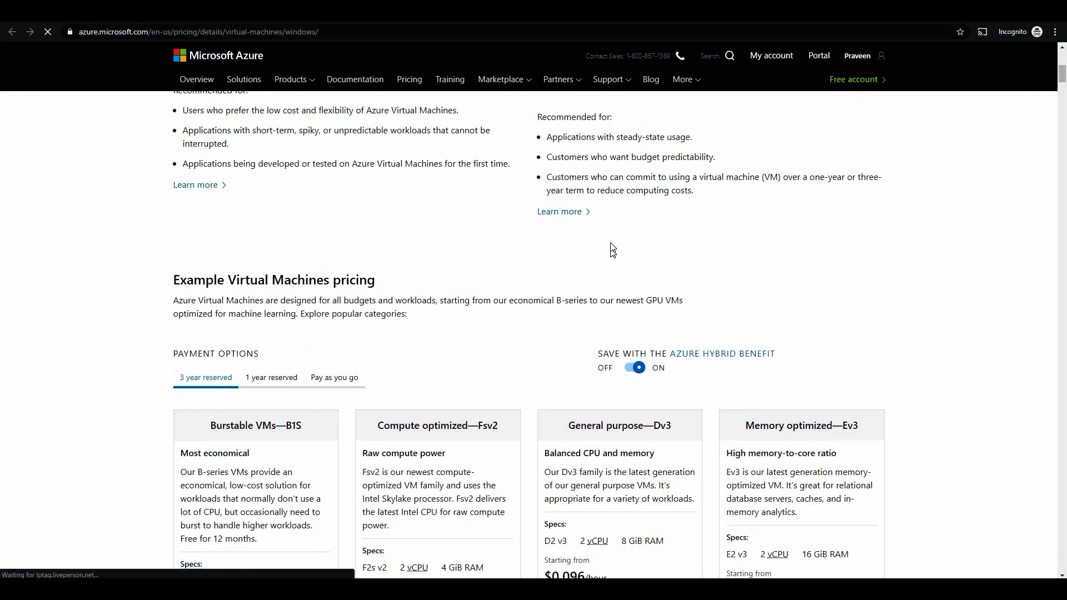
scroll(613, 250, "down", 6)
left_click(503, 11)
left_click(384, 303)
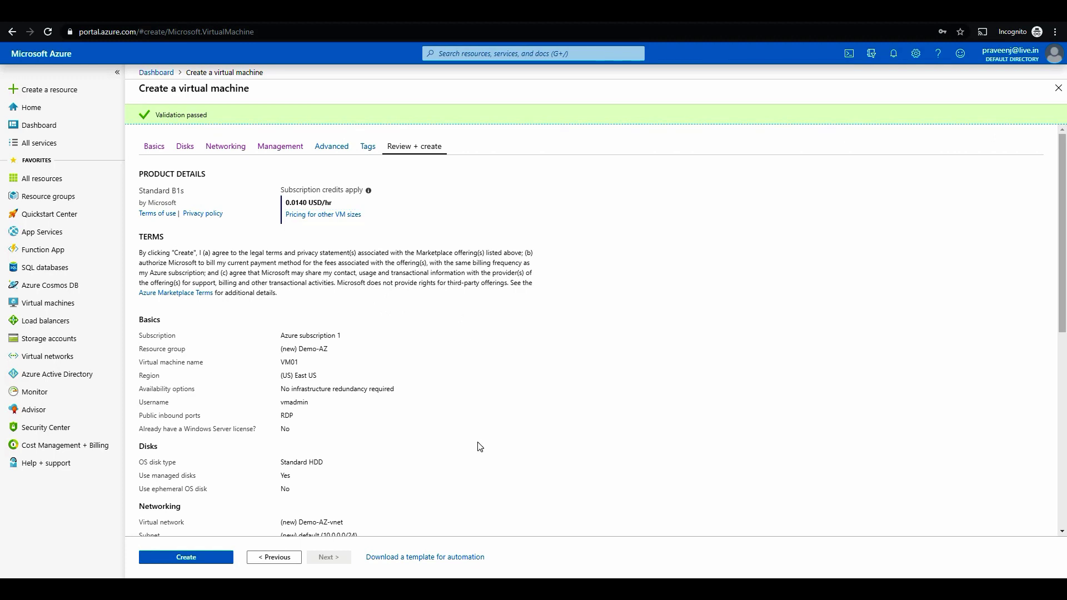
Open the automation template, look at its PowerShell deployment script, download the template, and close it
left_click(443, 557)
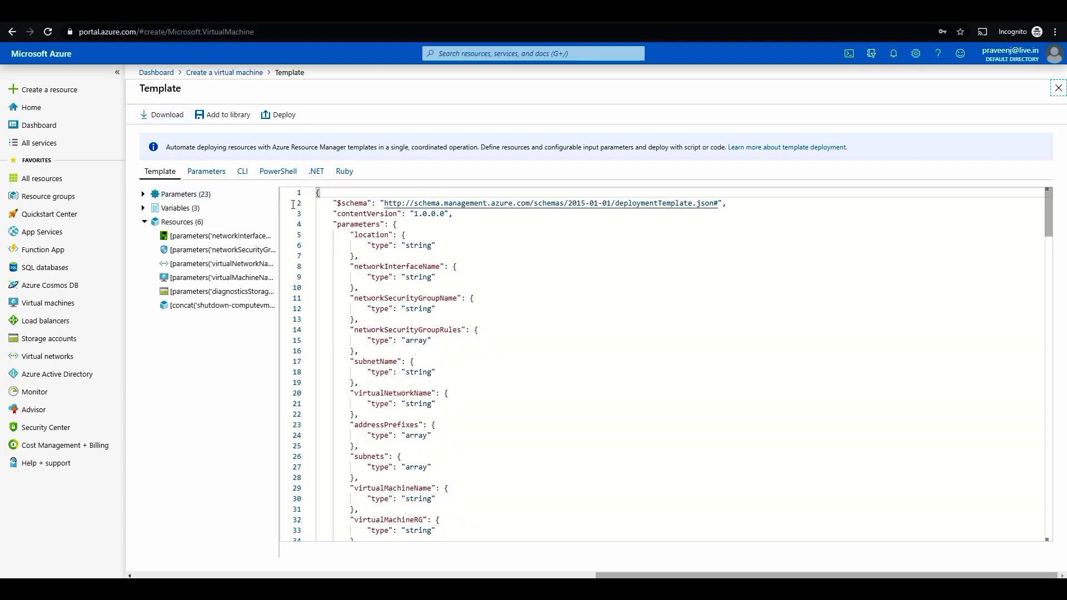
left_click(278, 171)
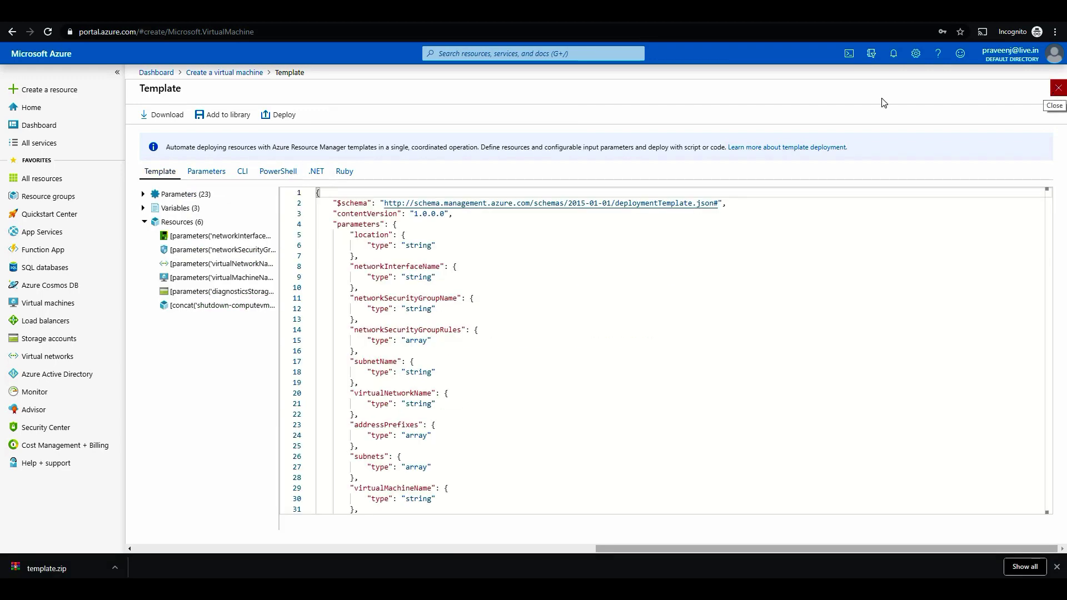
left_click(1057, 88)
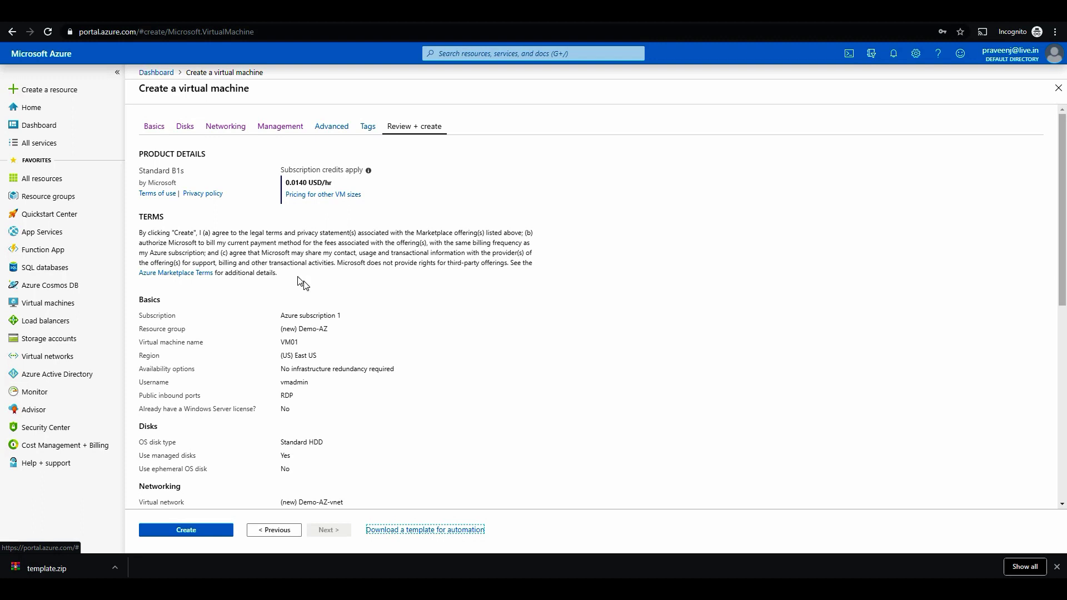
Recheck the complete configuration summary, including the management settings and CostCenter tags, before creating the virtual machine
scroll(371, 328, "down", 5)
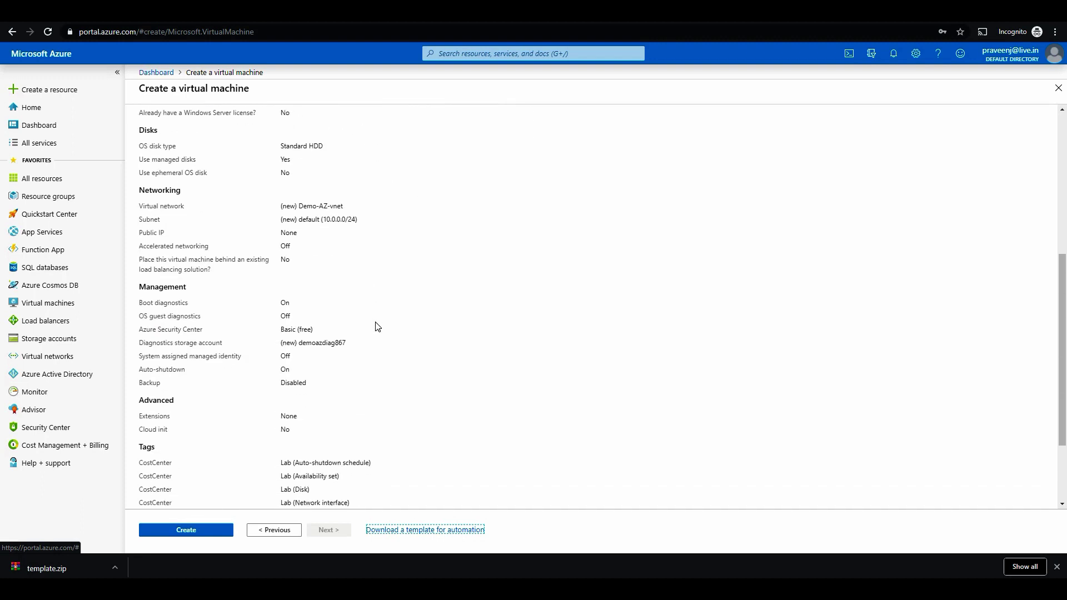
scroll(377, 327, "down", 2)
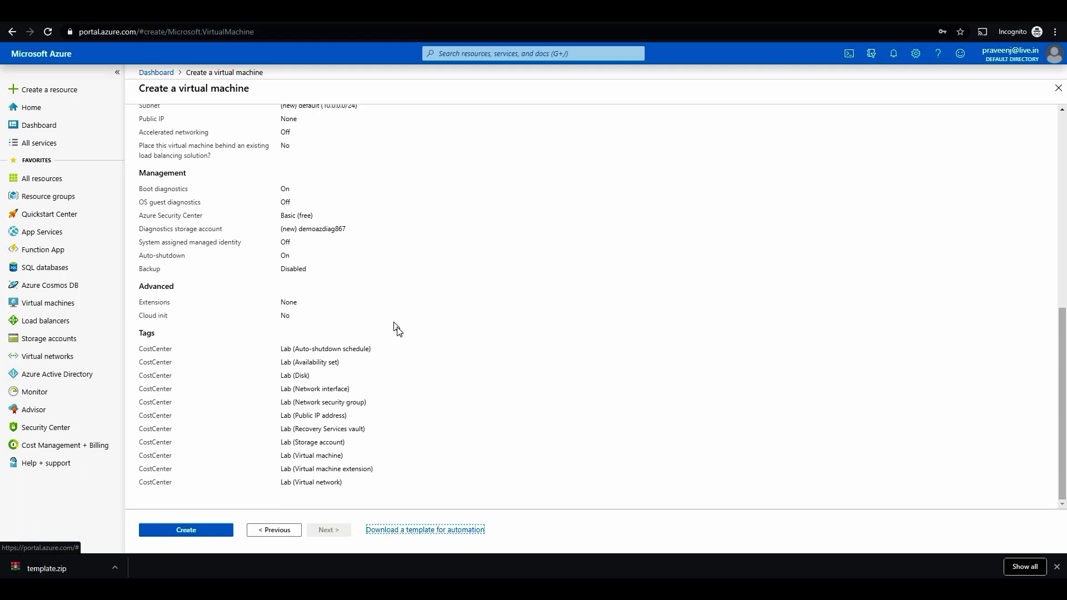
scroll(405, 359, "up", 4)
scroll(408, 365, "up", 3)
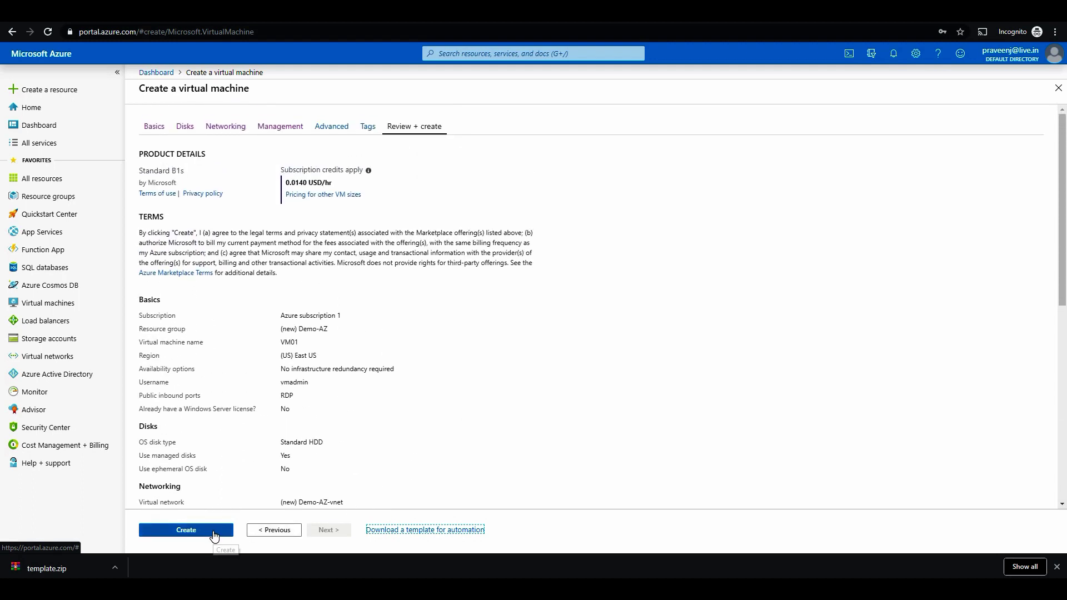
Create the virtual machine and pin the deployed resource to the dashboard from its deployment notification
left_click(214, 536)
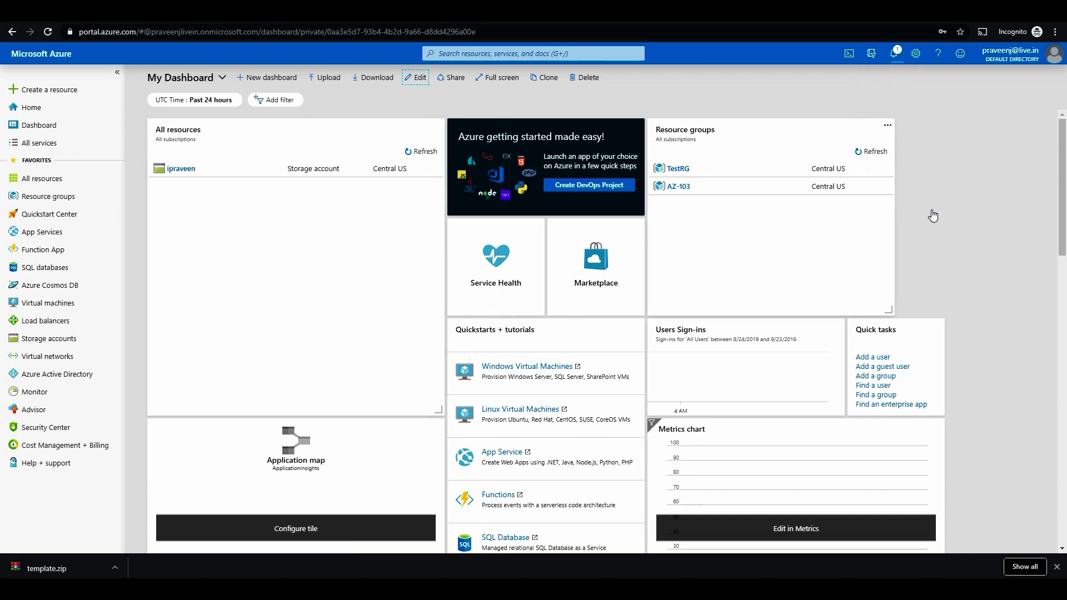
left_click(894, 57)
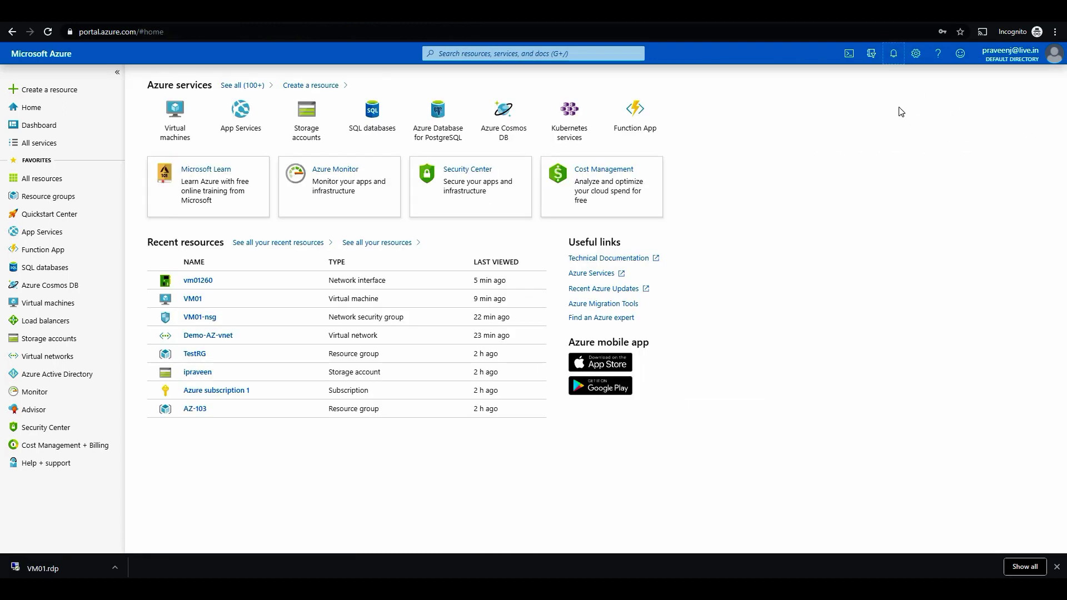
left_click(893, 56)
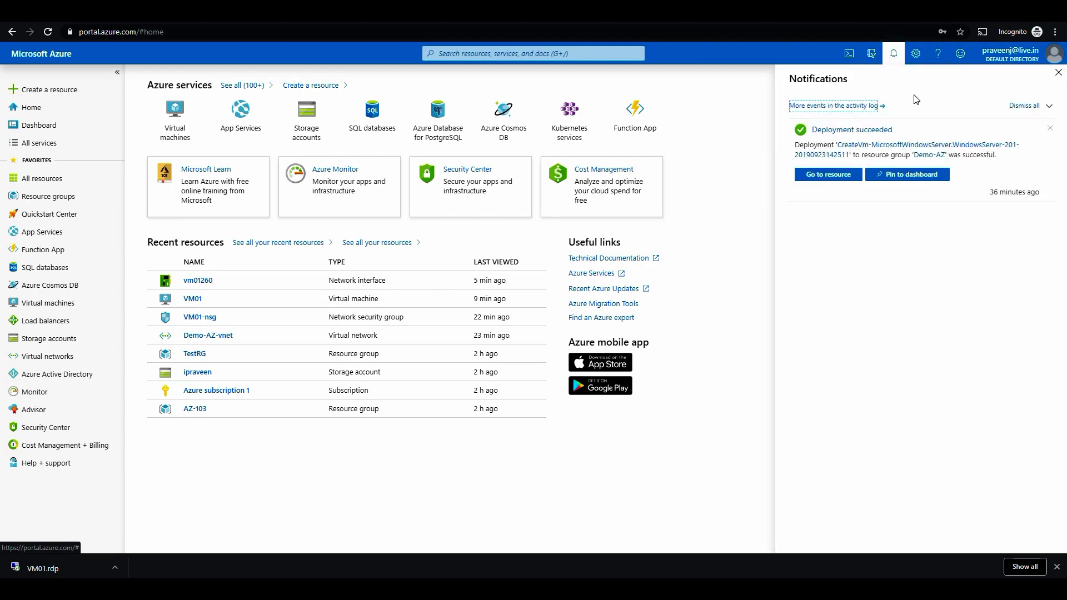
left_click(908, 176)
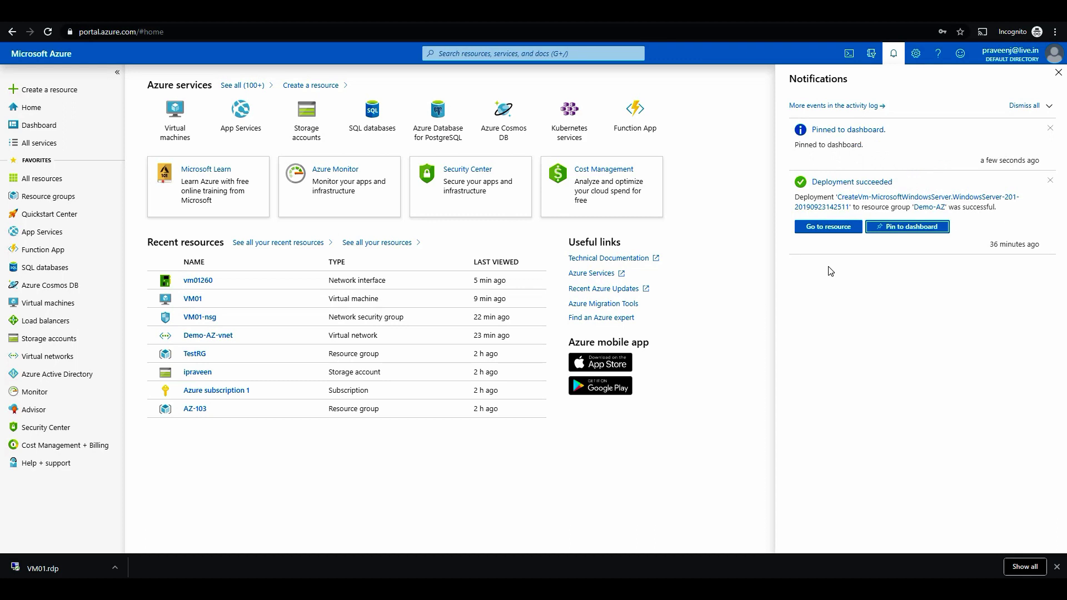
Open VM01's overview from the deployment notification and again from the virtual machines list, collapsing the side panes
left_click(836, 229)
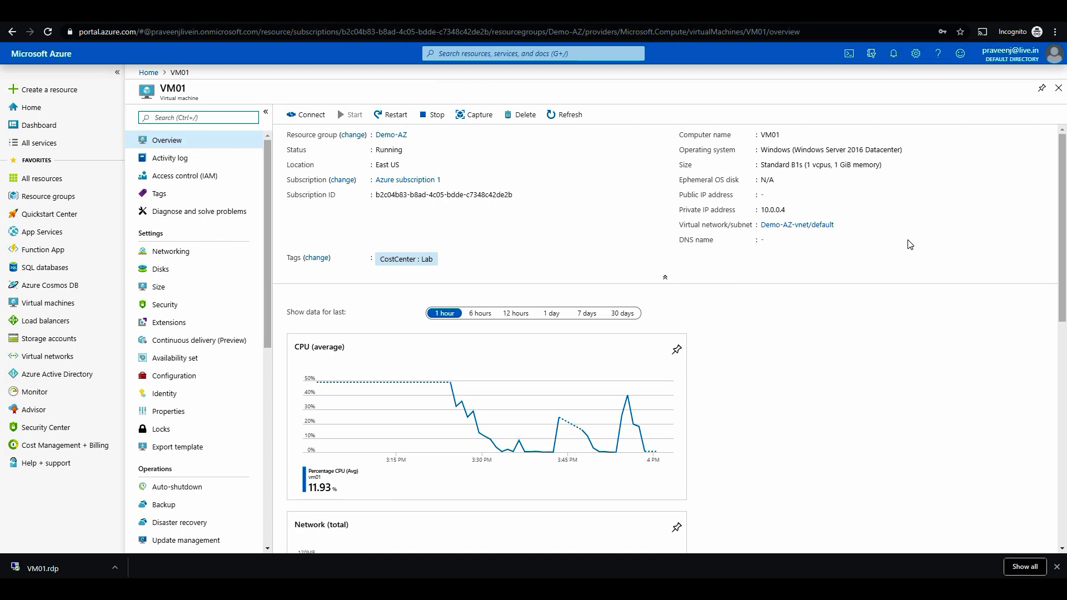
left_click(36, 307)
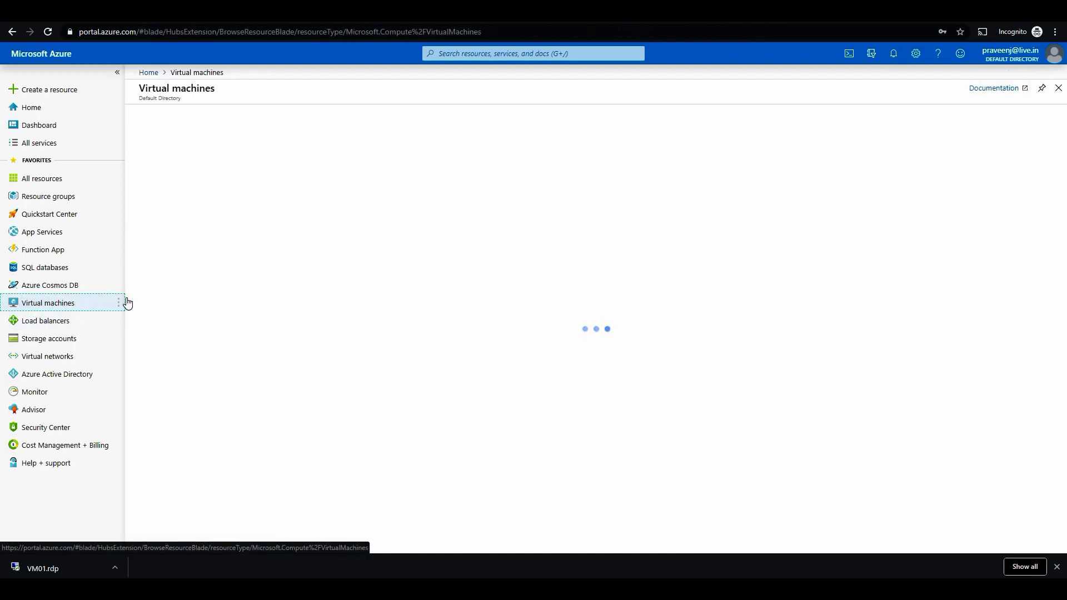
left_click(175, 207)
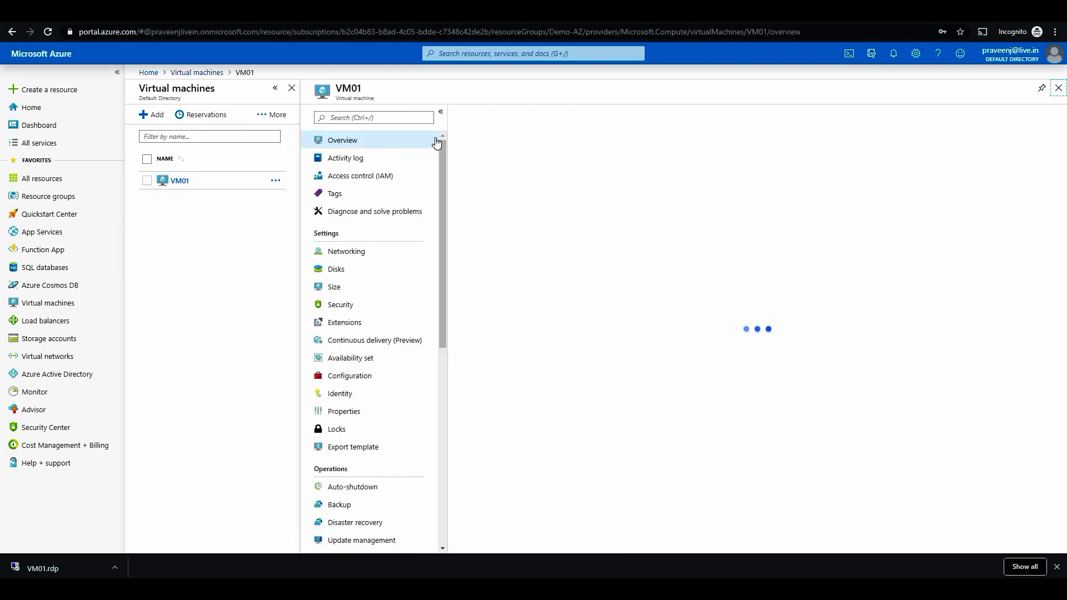
left_click(441, 112)
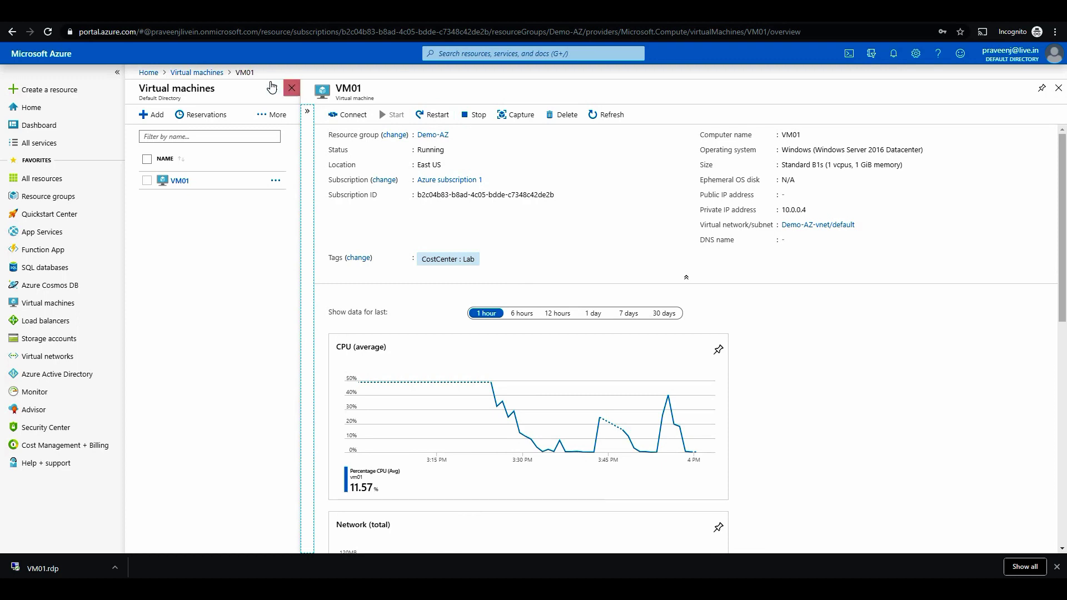
left_click(289, 88)
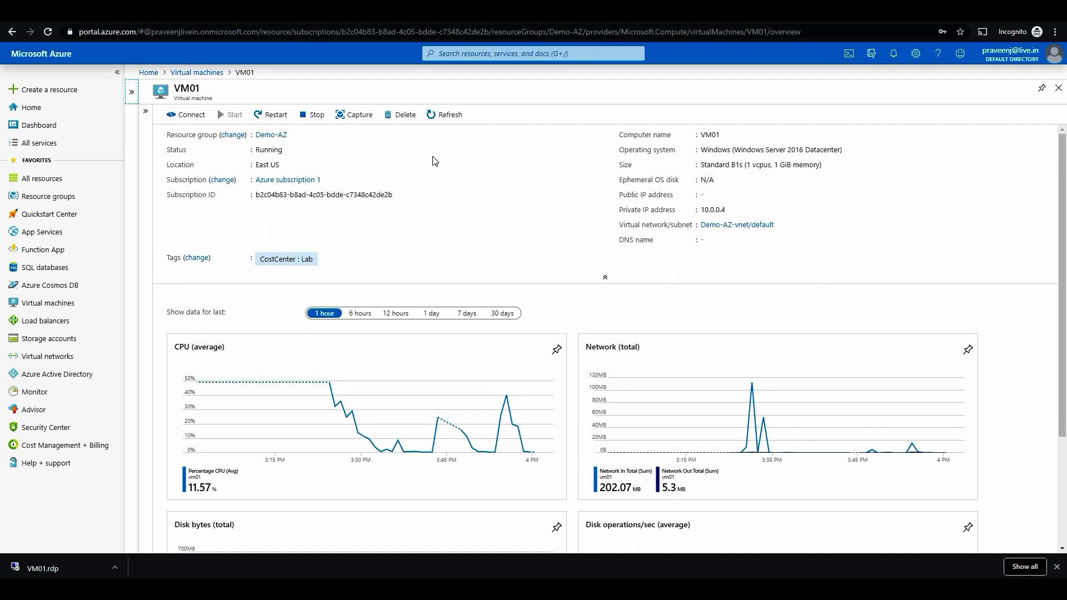
Download VM01's RDP file for private IP address 10.0.0.4 and port 3389, replacing the existing VM01.rdp
left_click(181, 116)
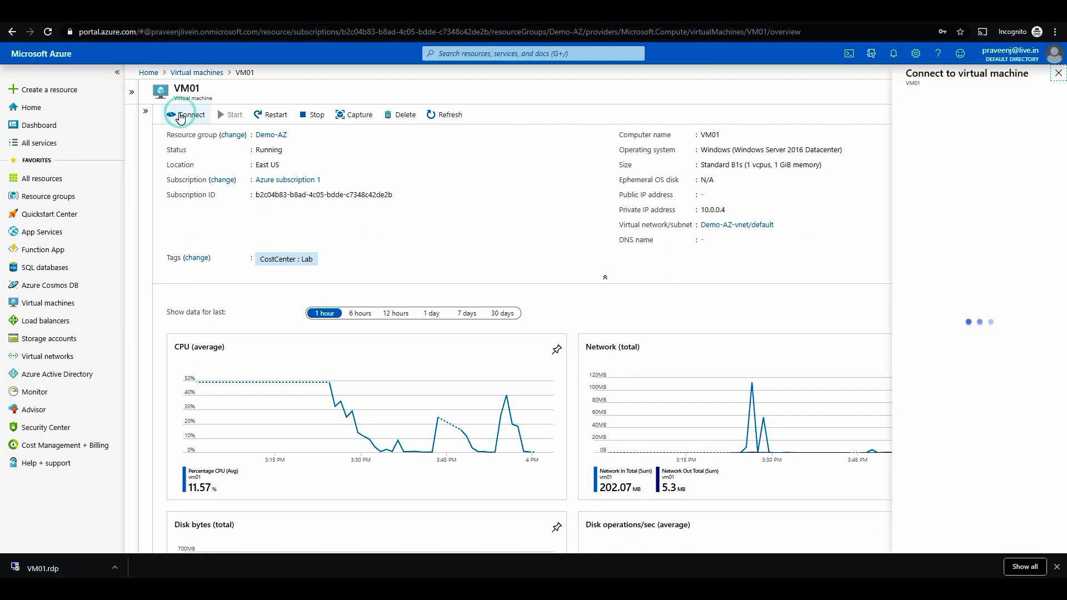
left_click(870, 243)
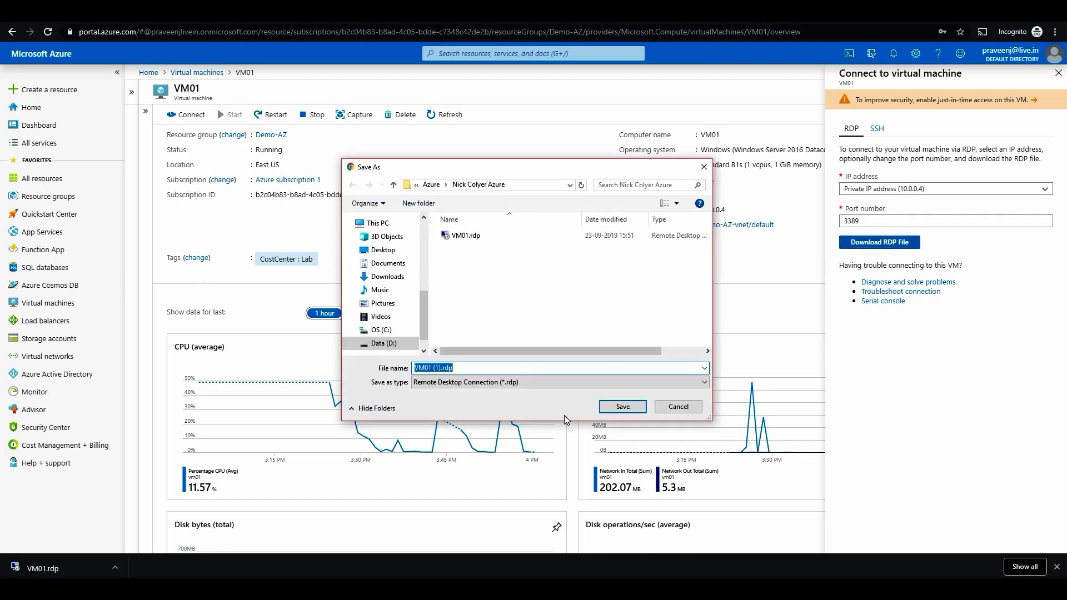
left_click(470, 237)
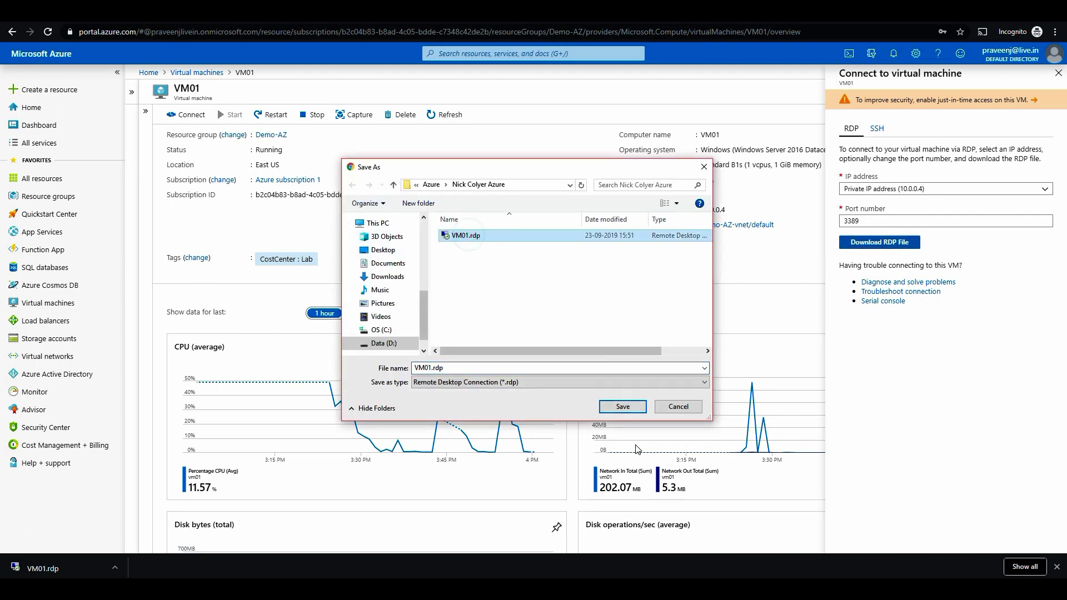
left_click(617, 405)
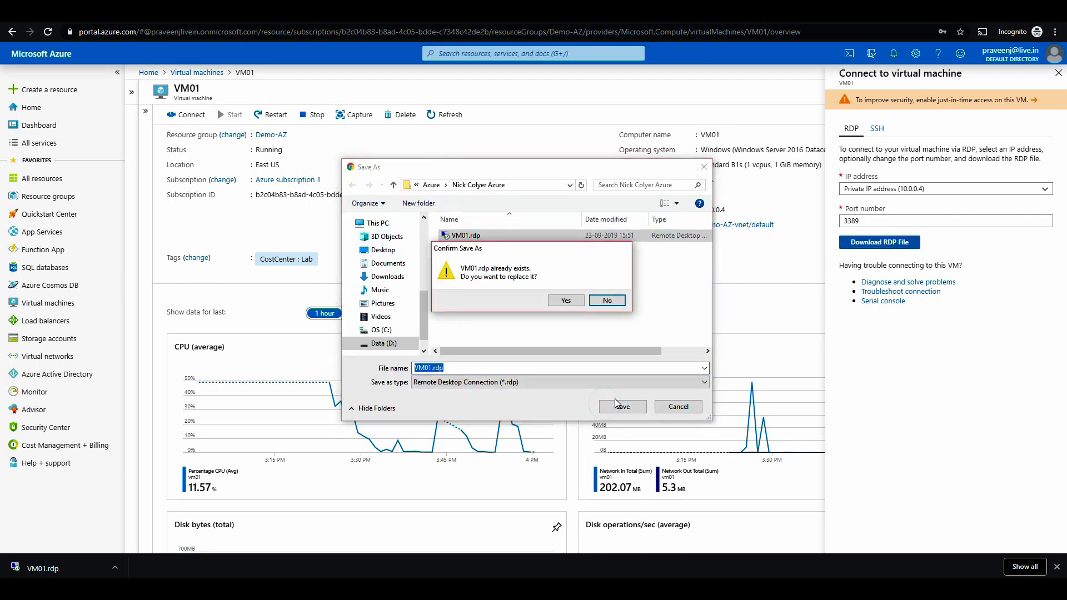
left_click(569, 301)
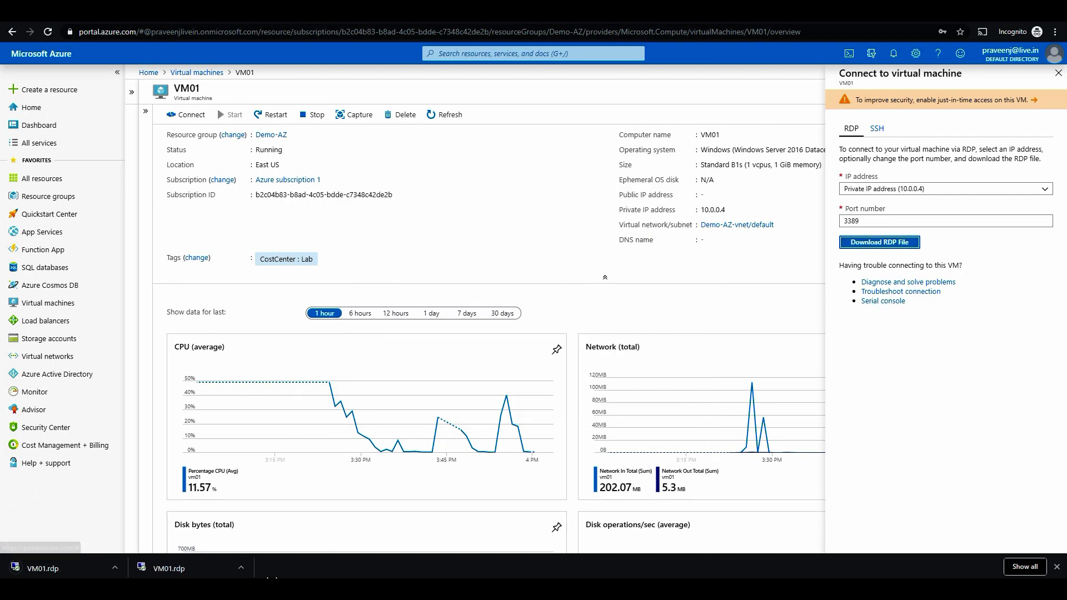
Try to connect to VM01 with the downloaded RDP file, and close the connection message and connection settings
left_click(78, 565)
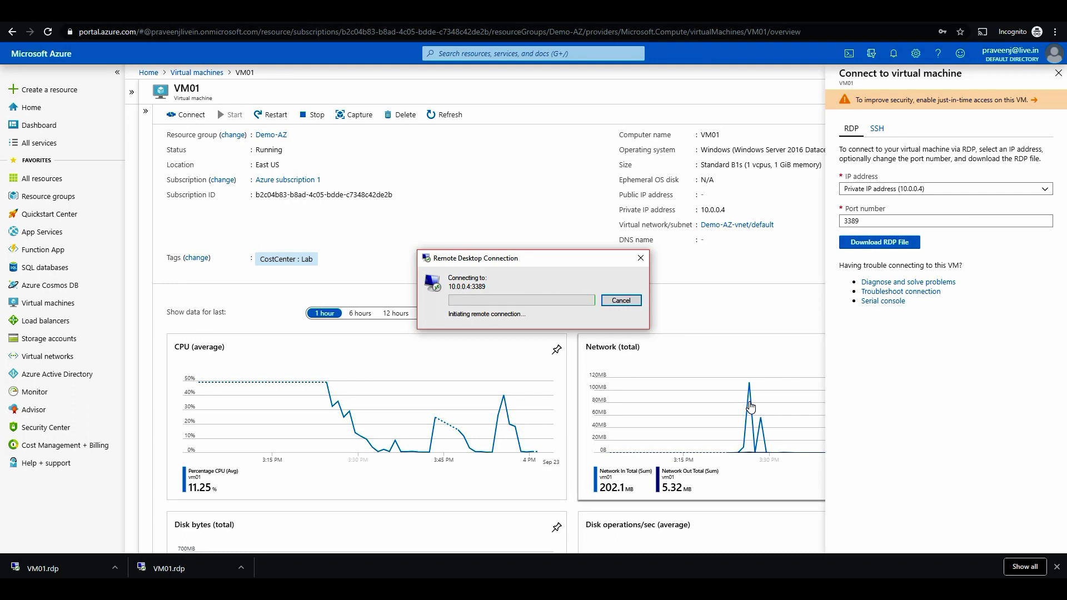
mouse_move(751, 407)
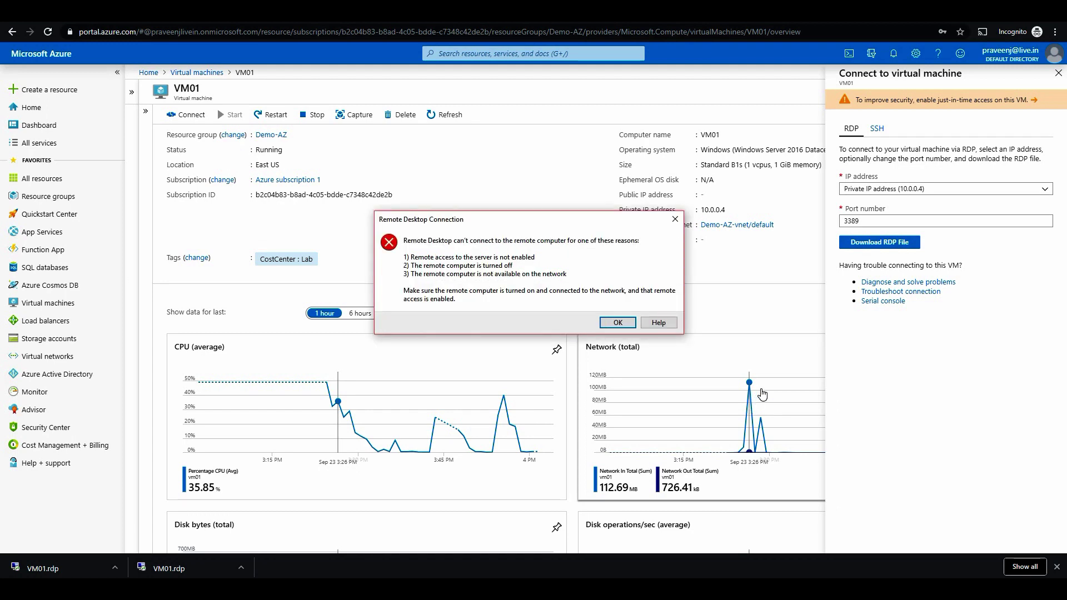
left_click_drag(552, 221, 593, 270)
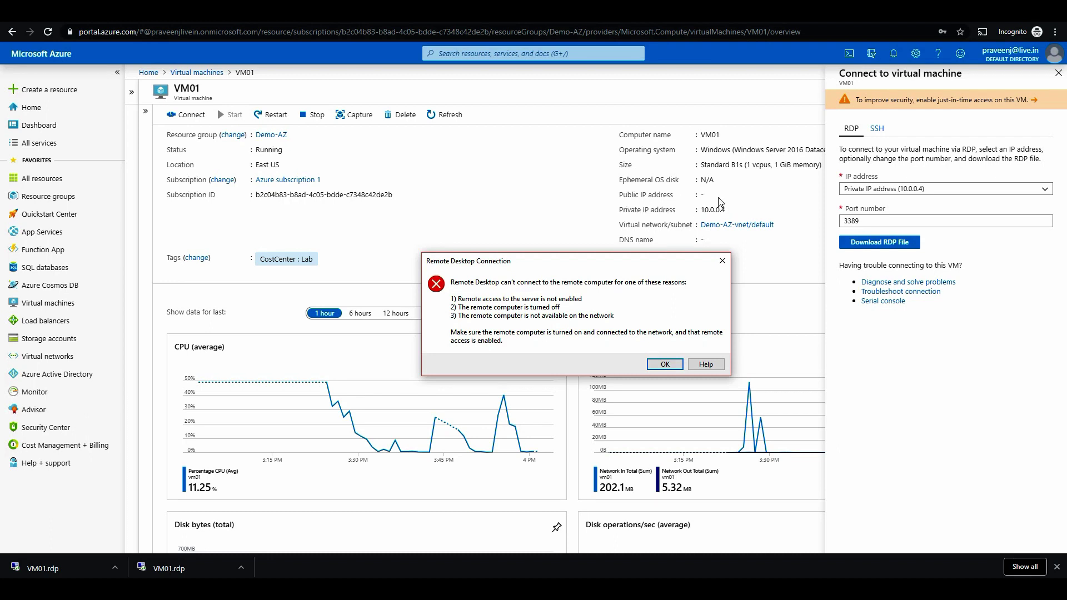
left_click(665, 364)
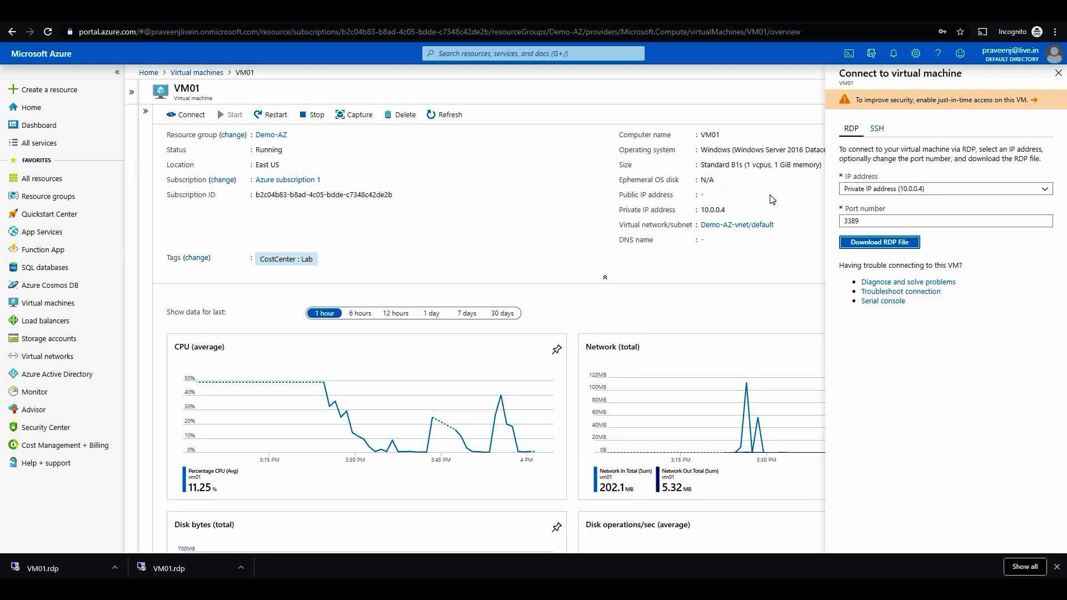
left_click(1058, 72)
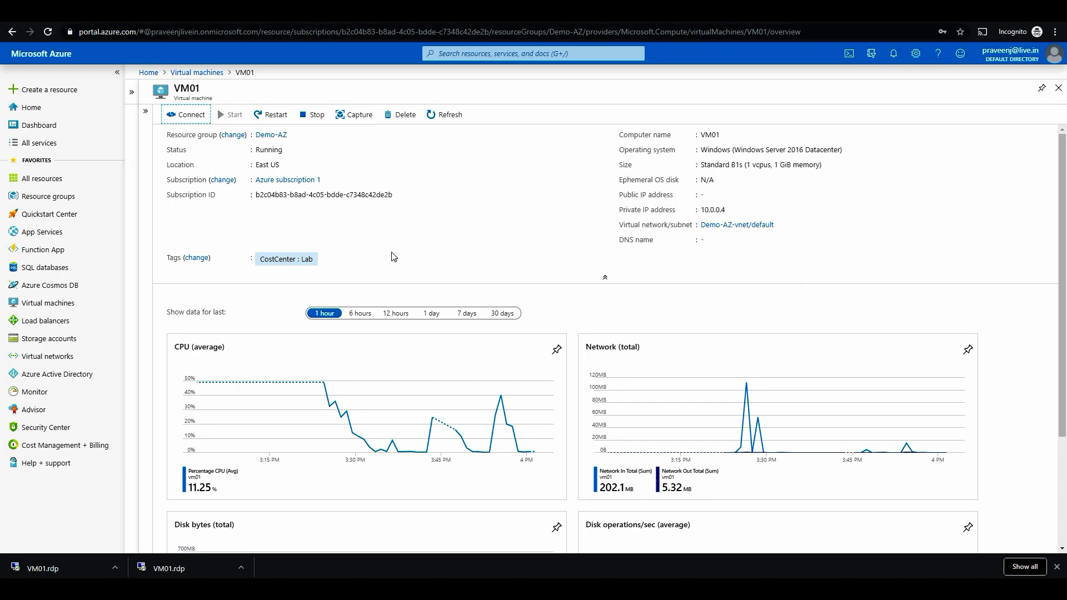
Enable the public IP address in the ipconfig1 configuration of VM01's network interface vm01260
left_click(208, 73)
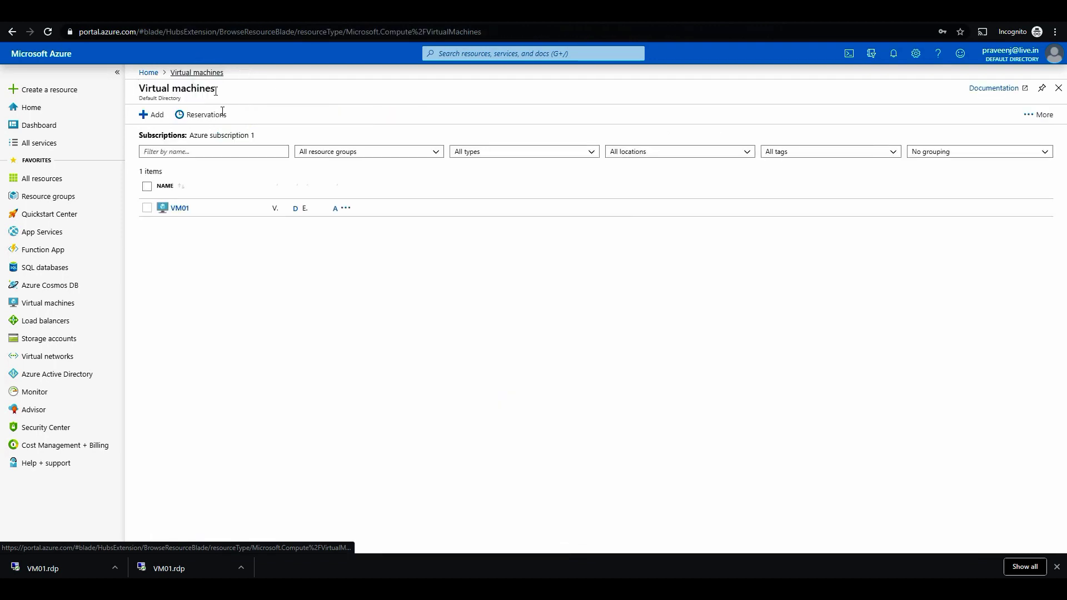
left_click(194, 211)
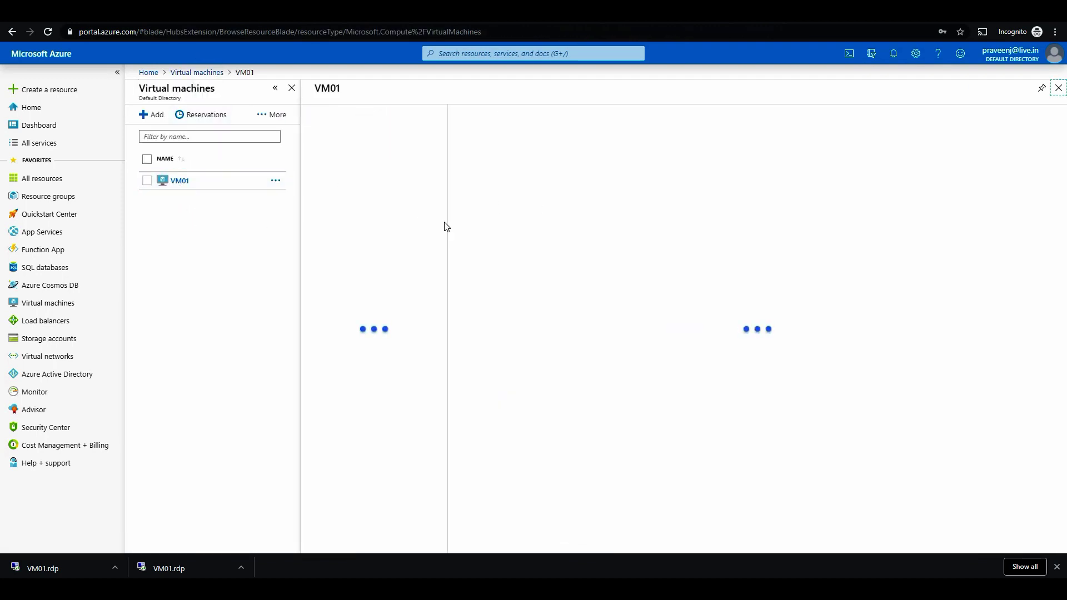
left_click(348, 252)
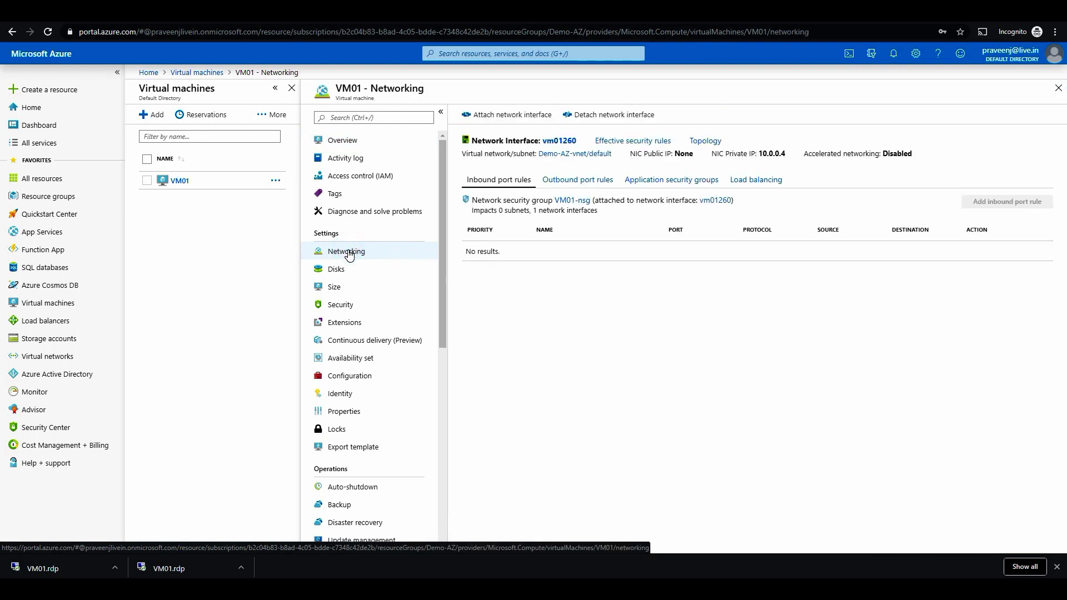
left_click(569, 142)
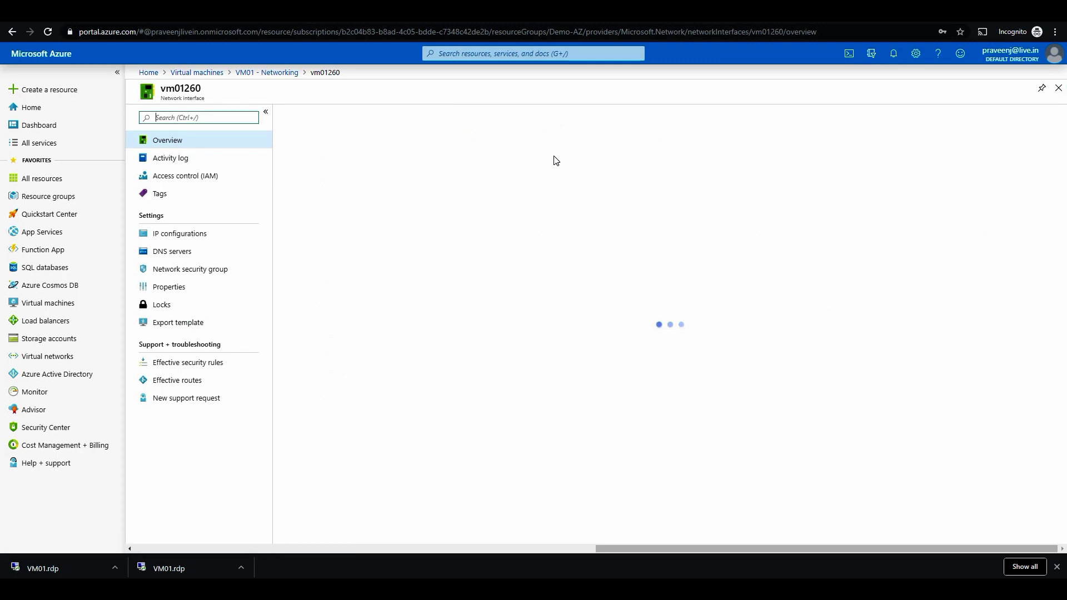
left_click(178, 239)
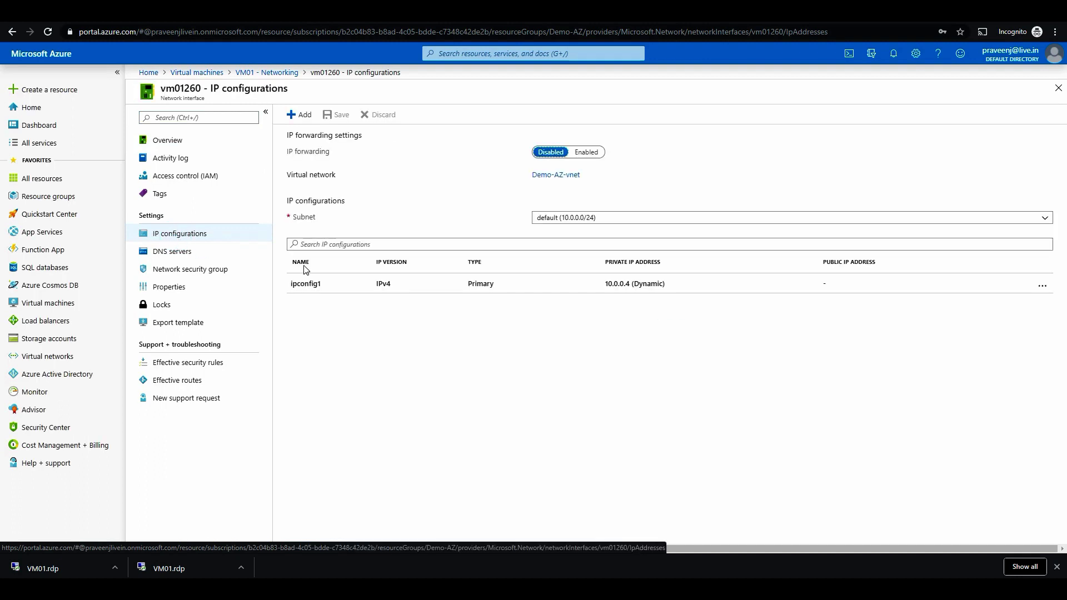
left_click(397, 287)
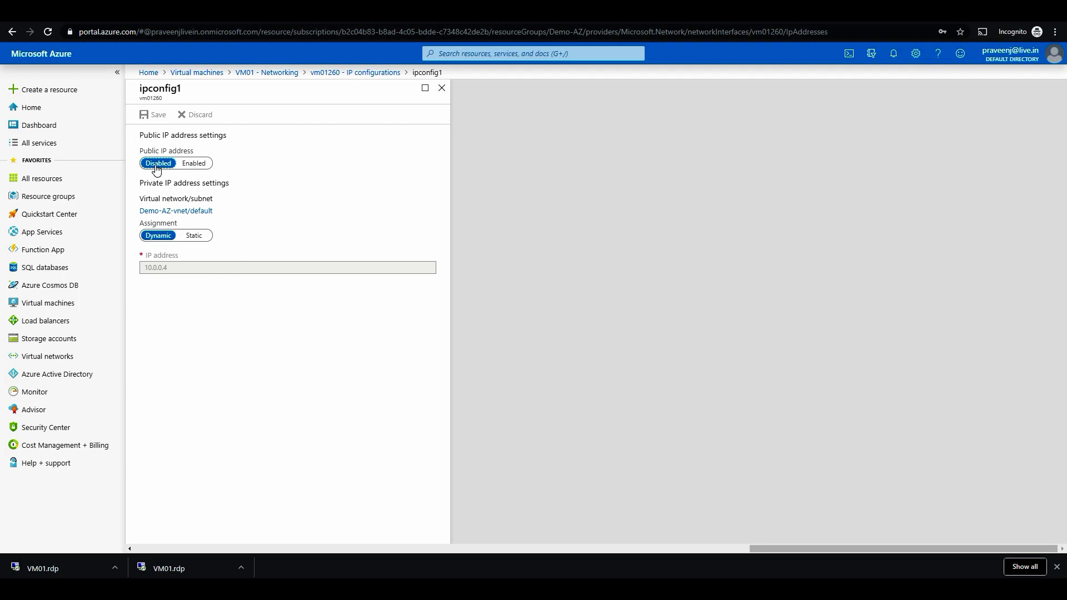
left_click(193, 163)
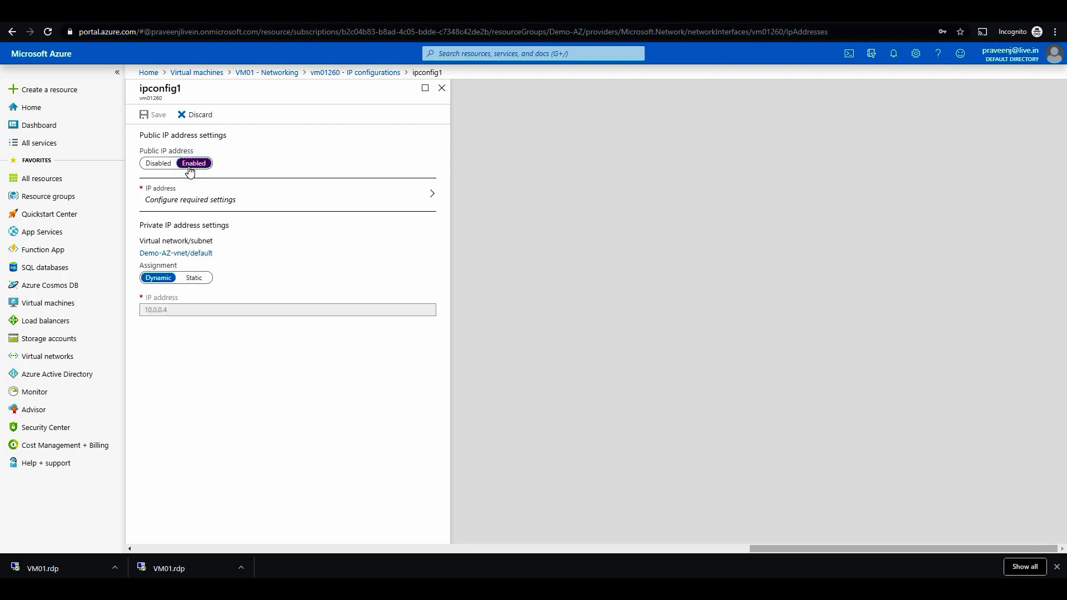
Create a public IP address named ipconfig2 with Basic SKU and Dynamic assignment, and save it to ipconfig1
left_click(240, 202)
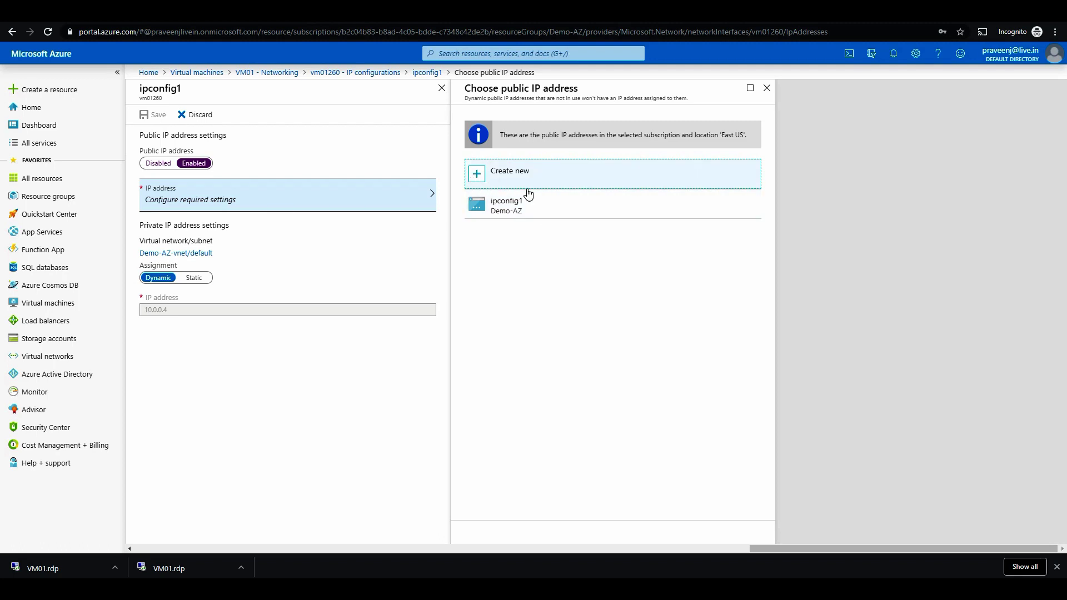
left_click(478, 178)
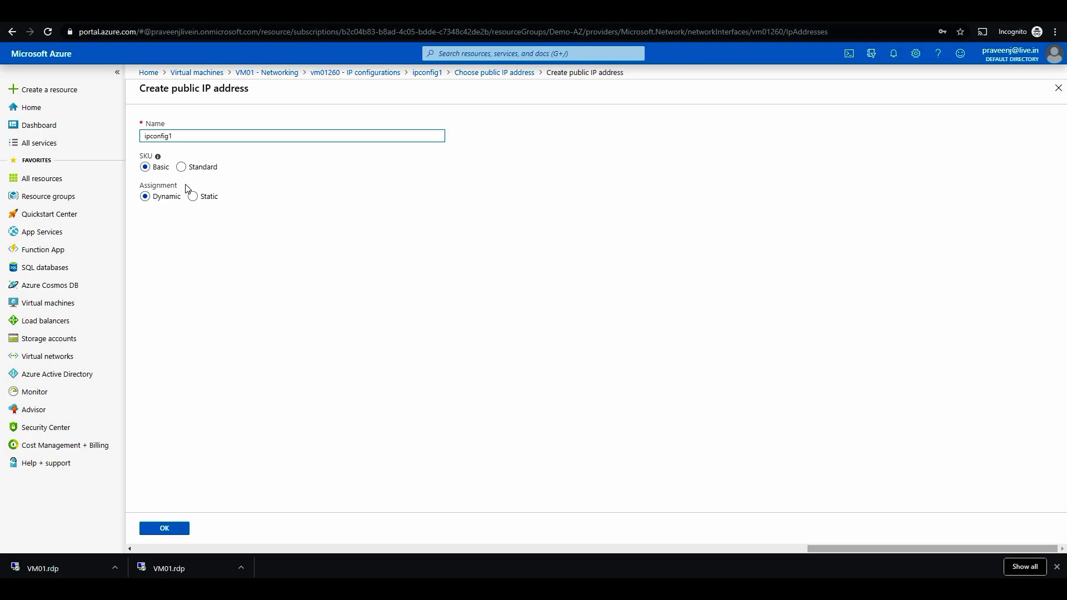
left_click(158, 159)
left_click(374, 184)
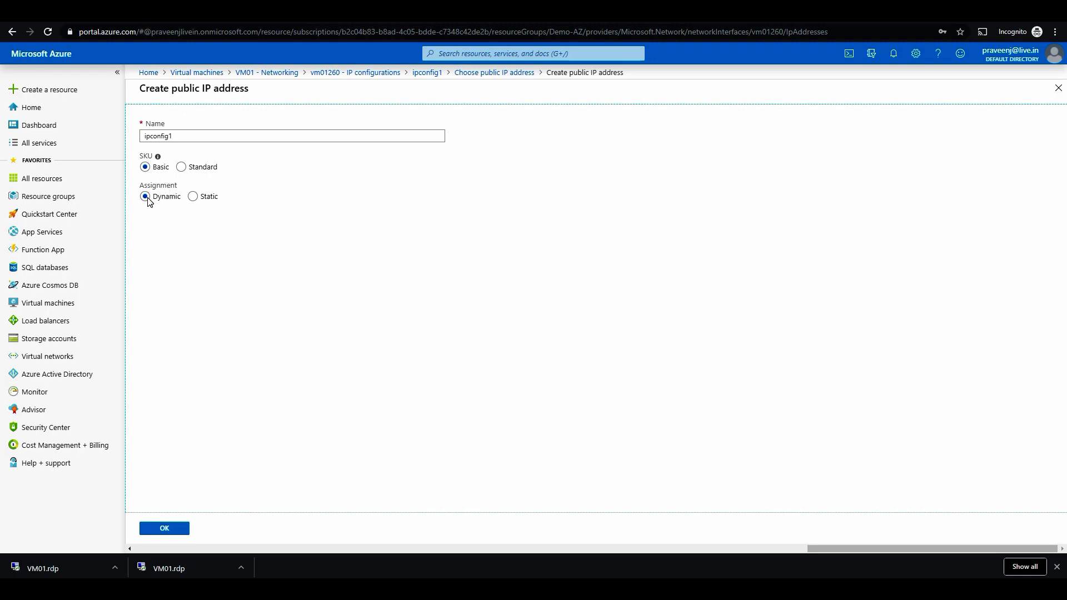
left_click(193, 197)
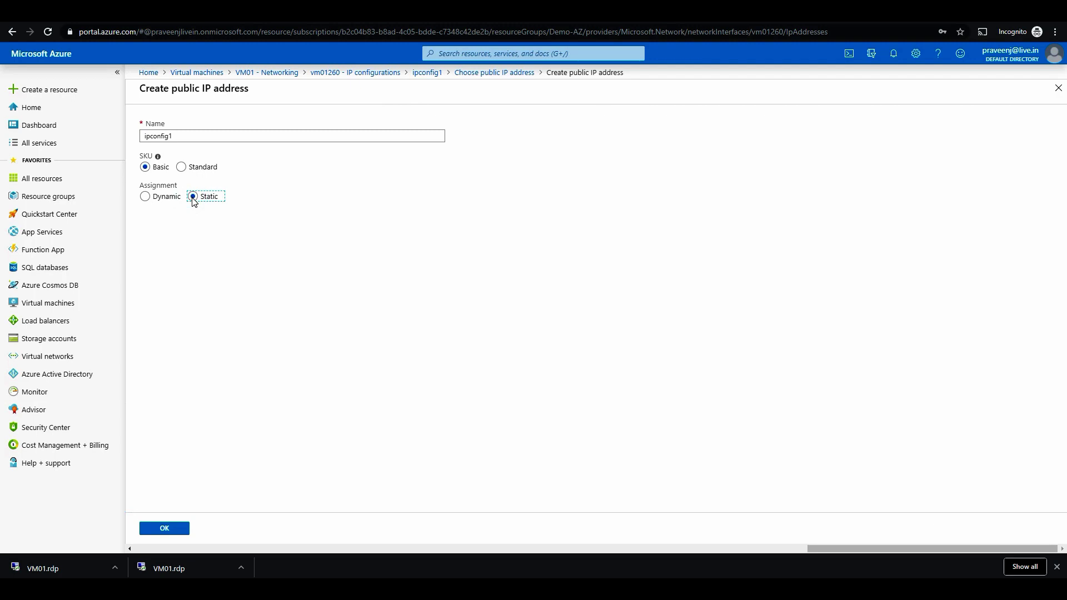
left_click(145, 197)
left_click(179, 532)
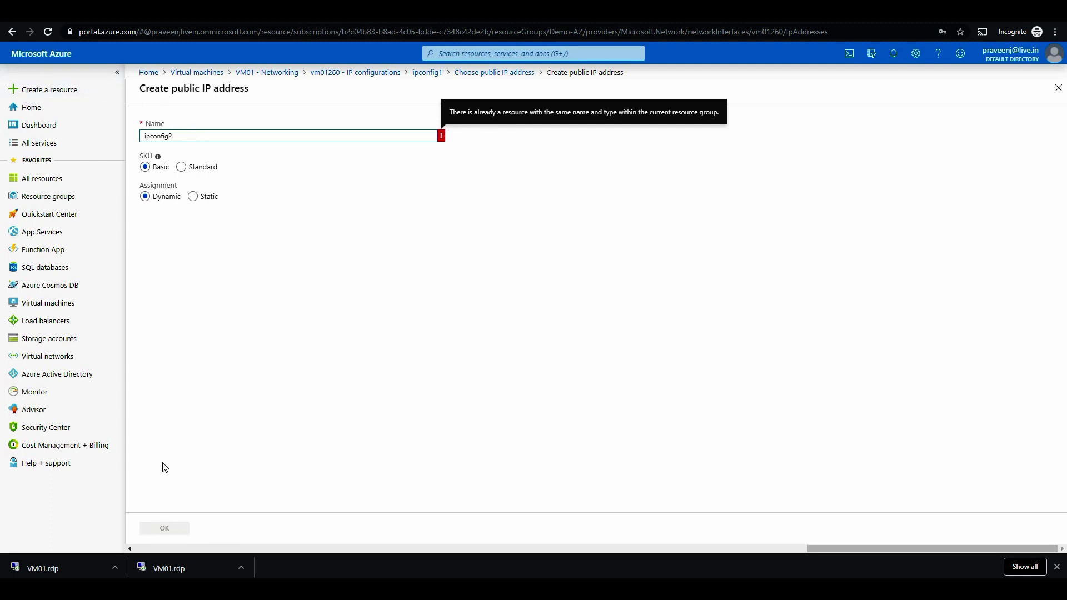
left_click(246, 257)
left_click(174, 529)
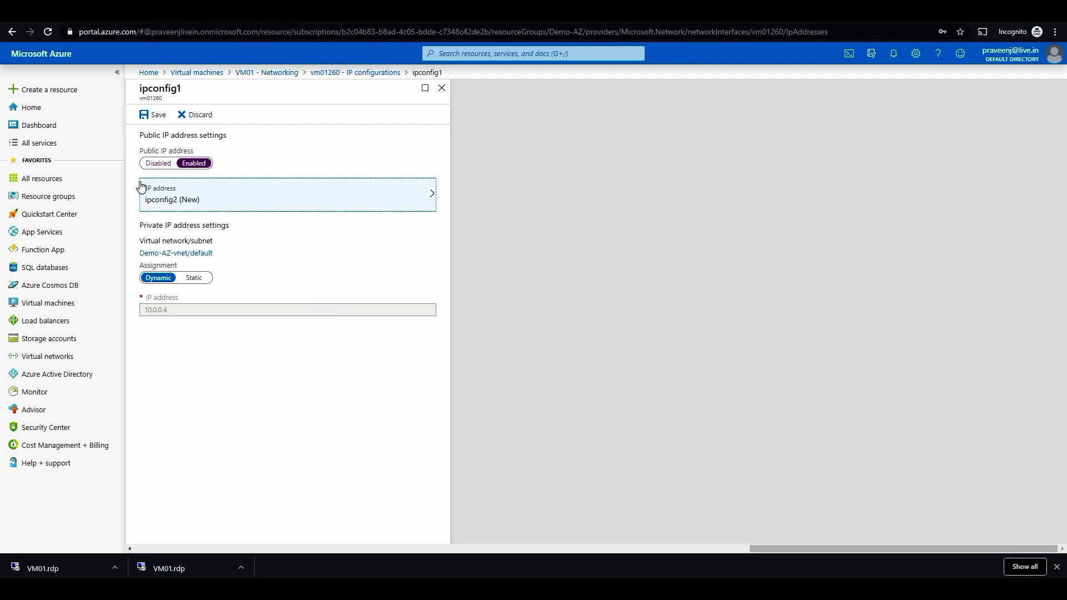
left_click(155, 115)
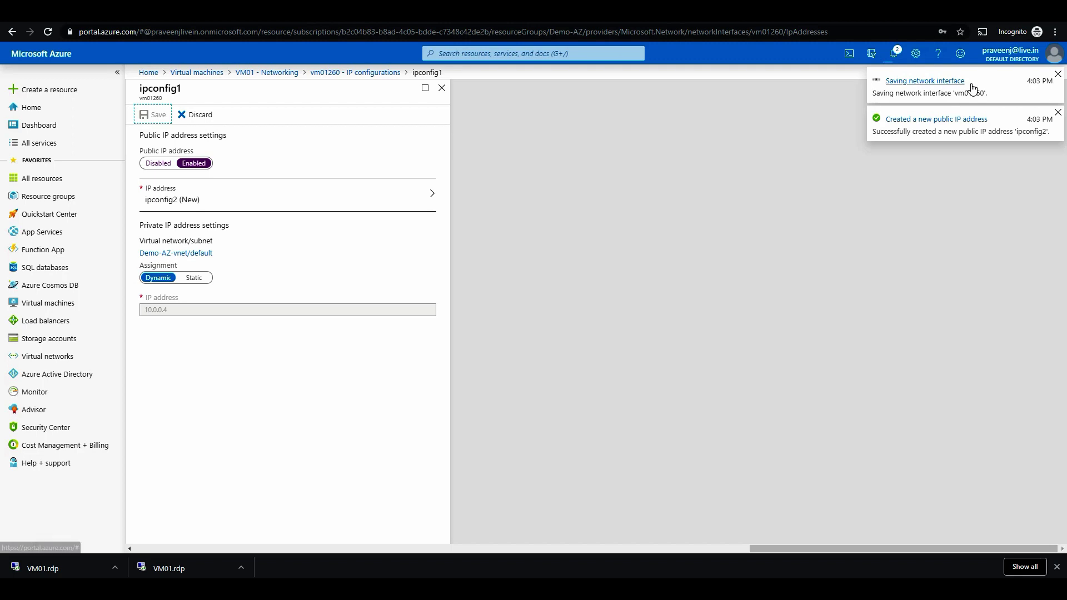
left_click(936, 82)
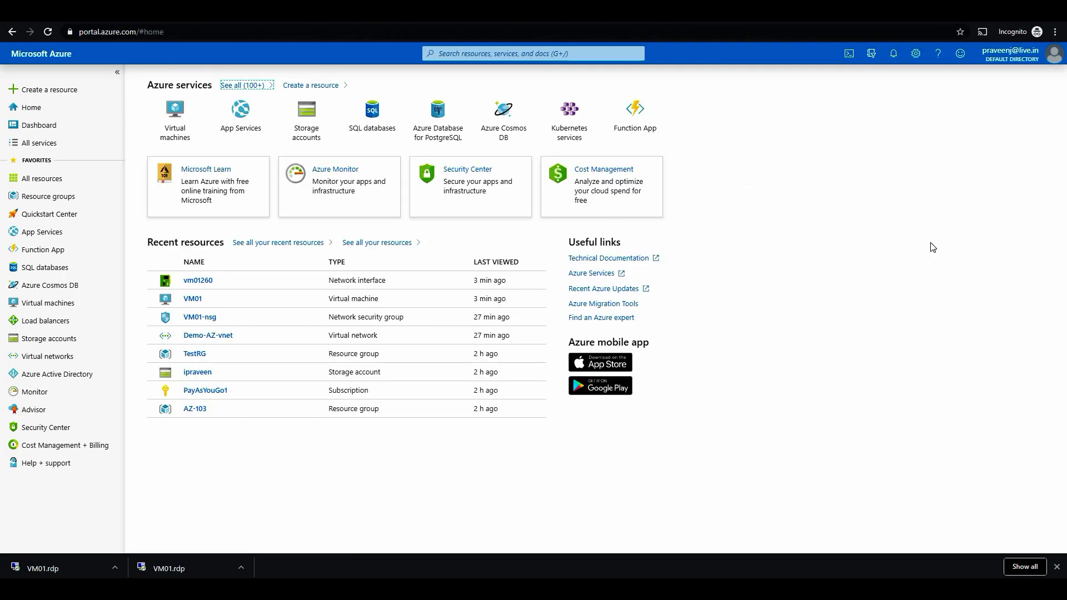
Open VM01's overview with the side lists collapsed and check its public IP address
left_click(52, 301)
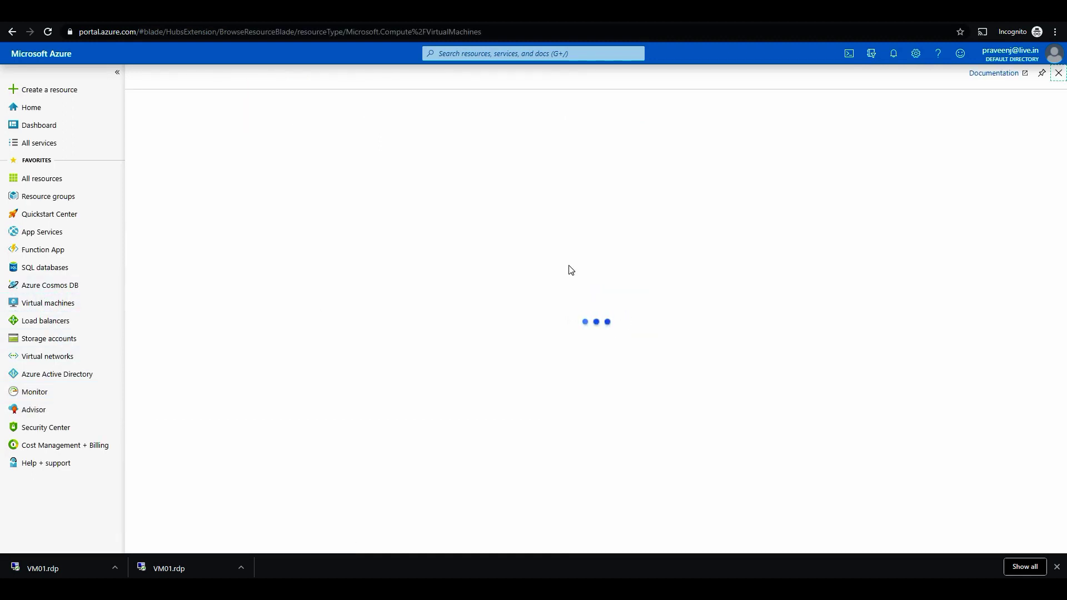
left_click(170, 217)
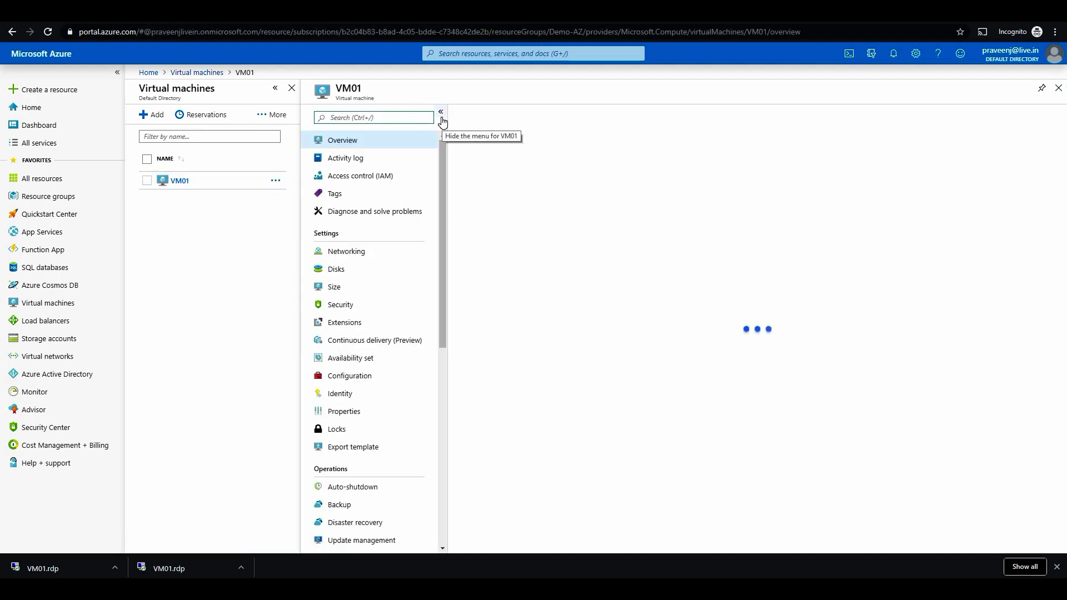
left_click(441, 113)
left_click(275, 88)
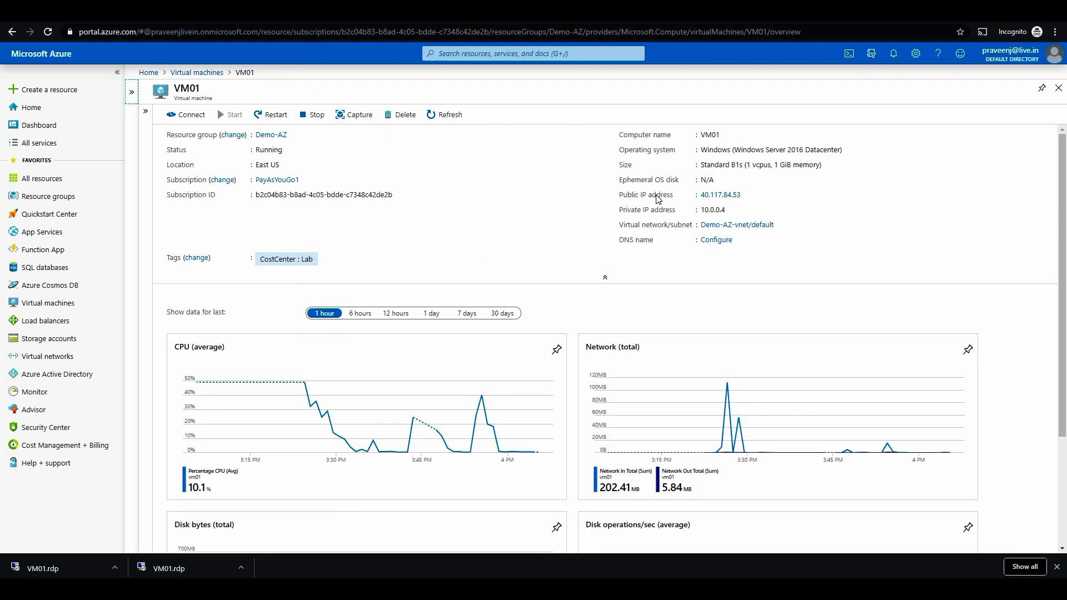
mouse_move(745, 204)
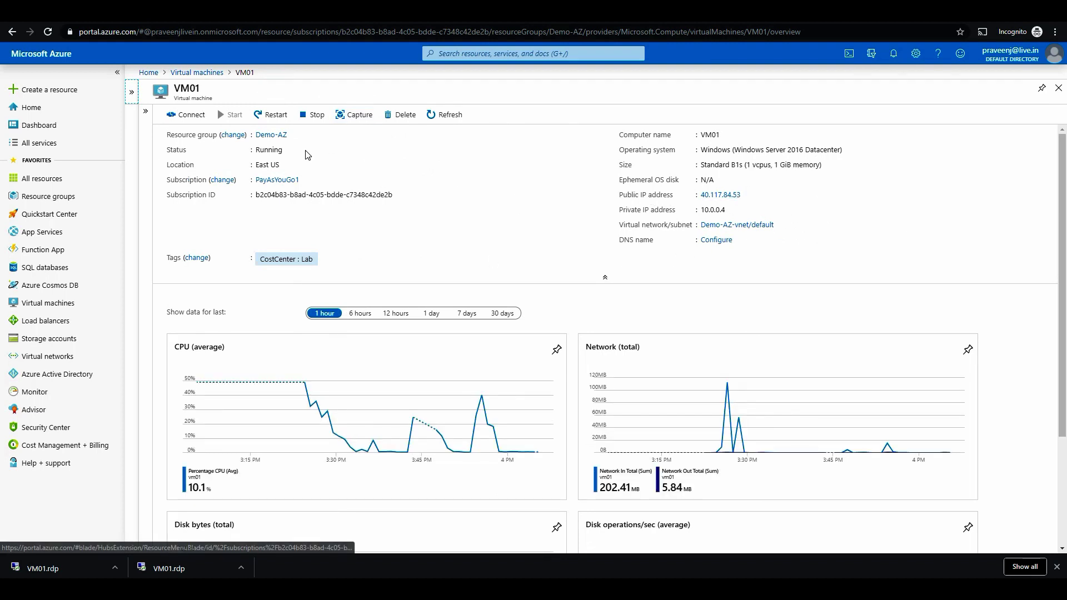
Download VM01's RDP file for public IP address 40.117.84.53 and port 3389, replacing the existing VM01.rdp
left_click(185, 118)
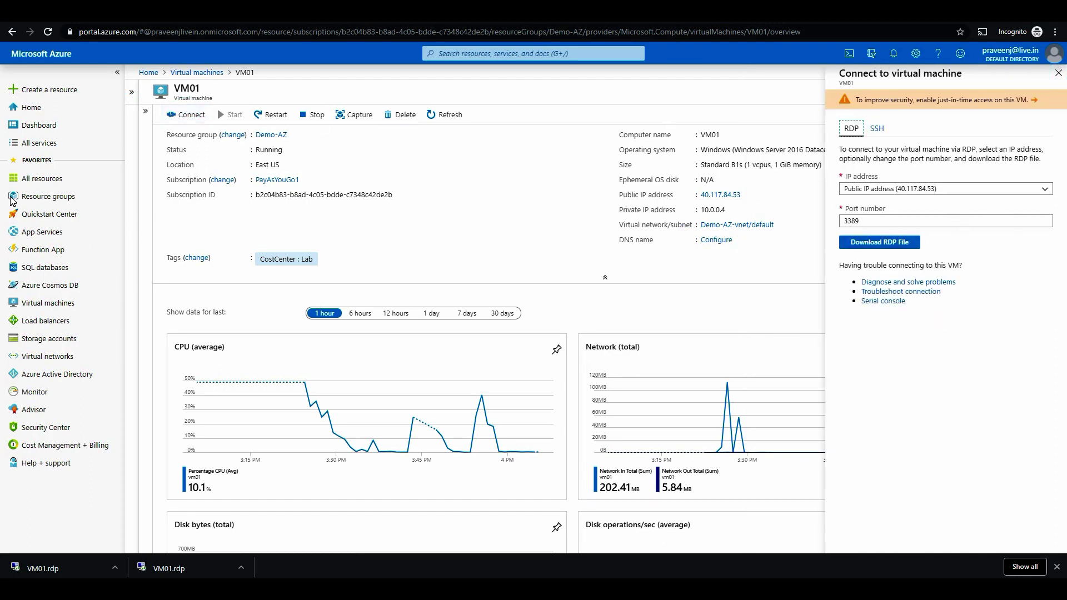
left_click(1033, 196)
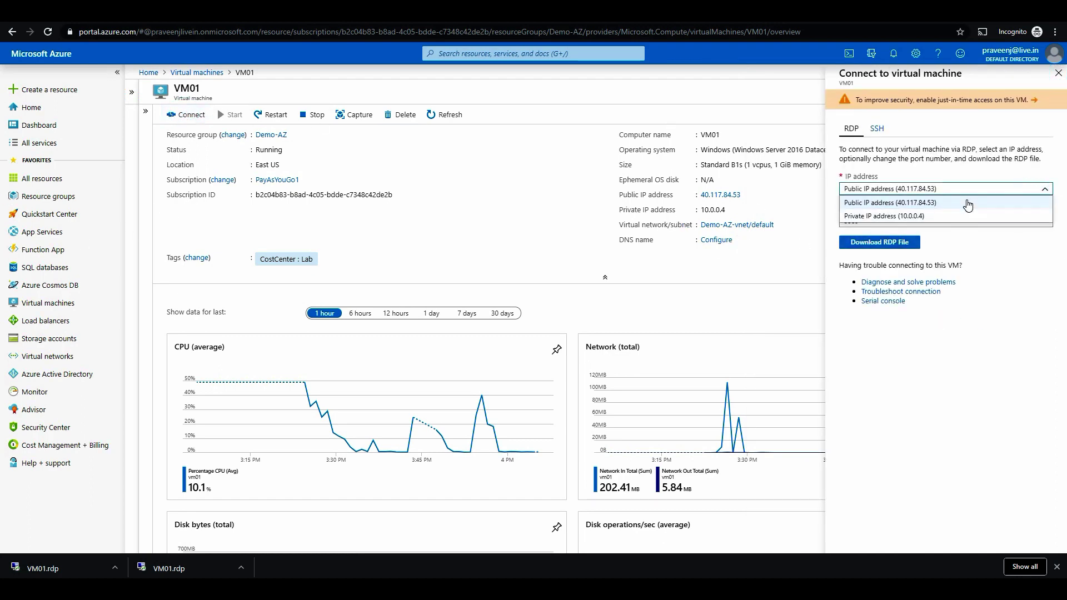
left_click(965, 200)
left_click(891, 243)
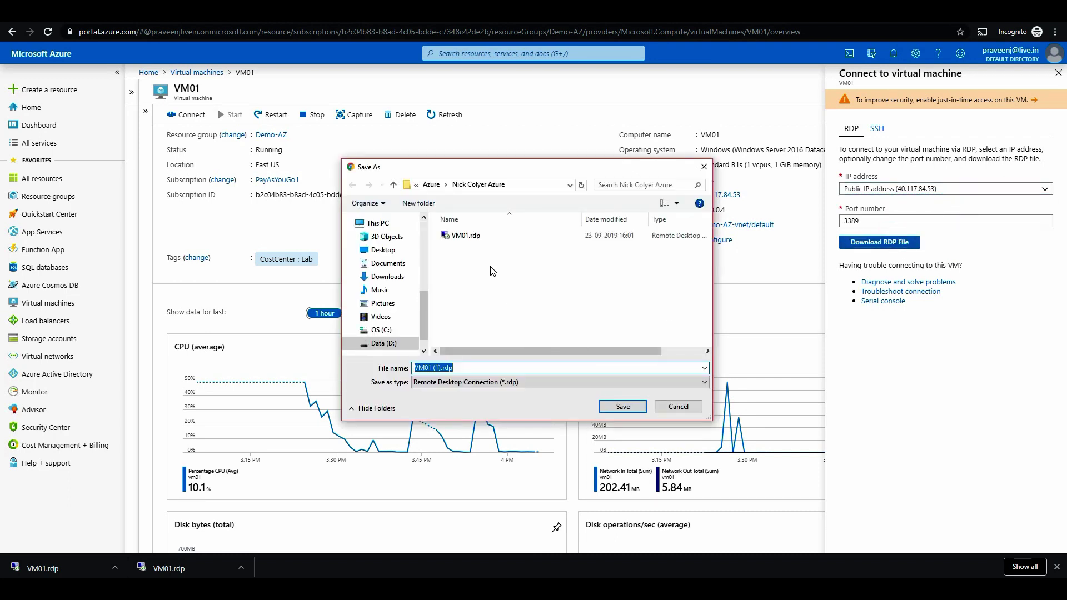
left_click(470, 235)
left_click(622, 406)
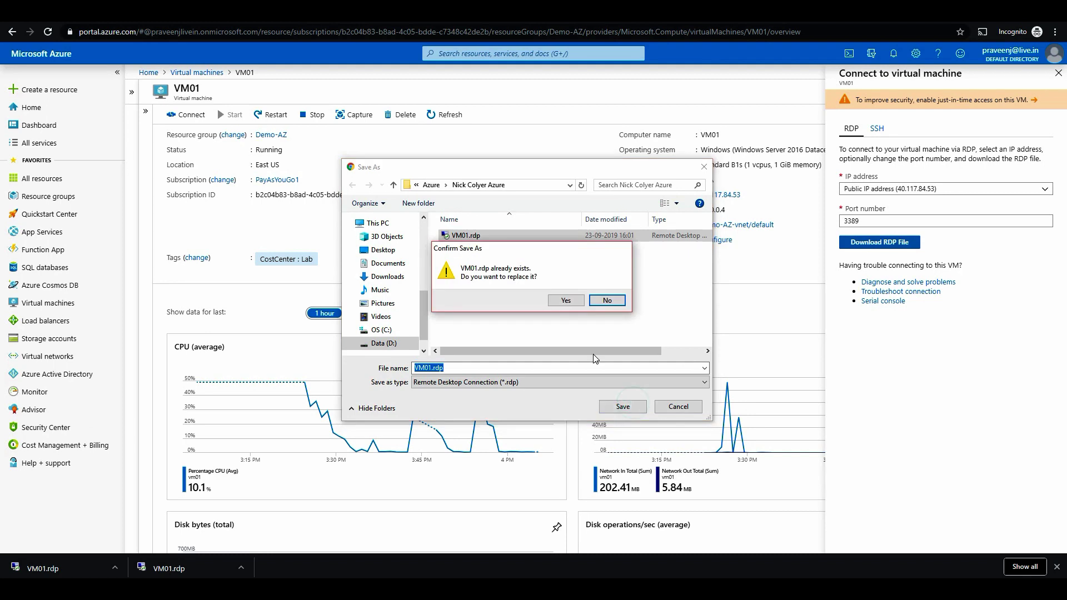
left_click(564, 301)
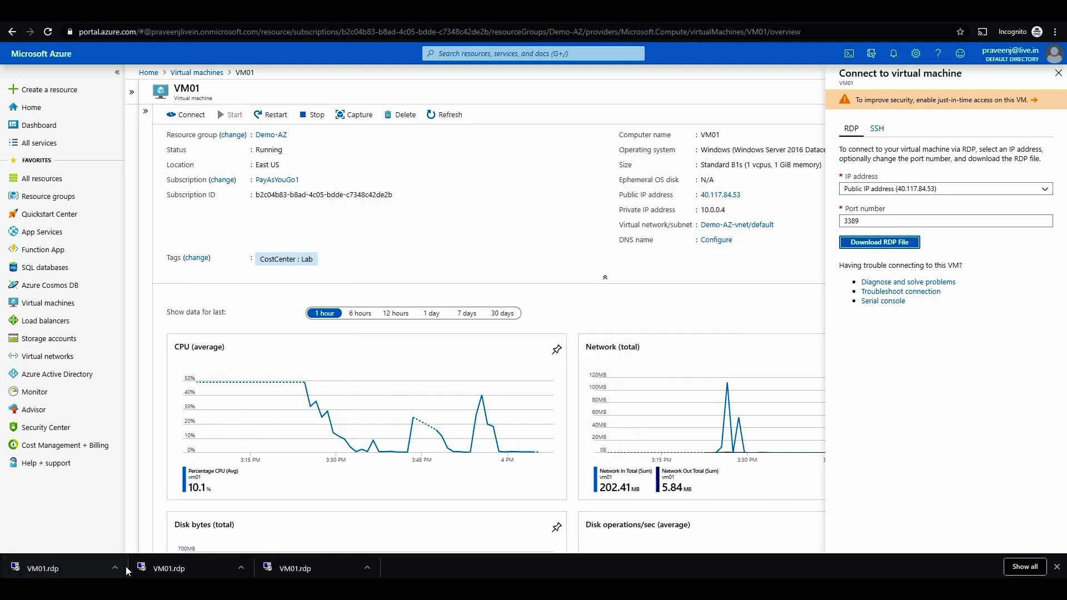
Connect to VM01 with the downloaded RDP file, signing in as vmadmin with the account password, remembering the credentials and accepting the certificate
left_click(84, 568)
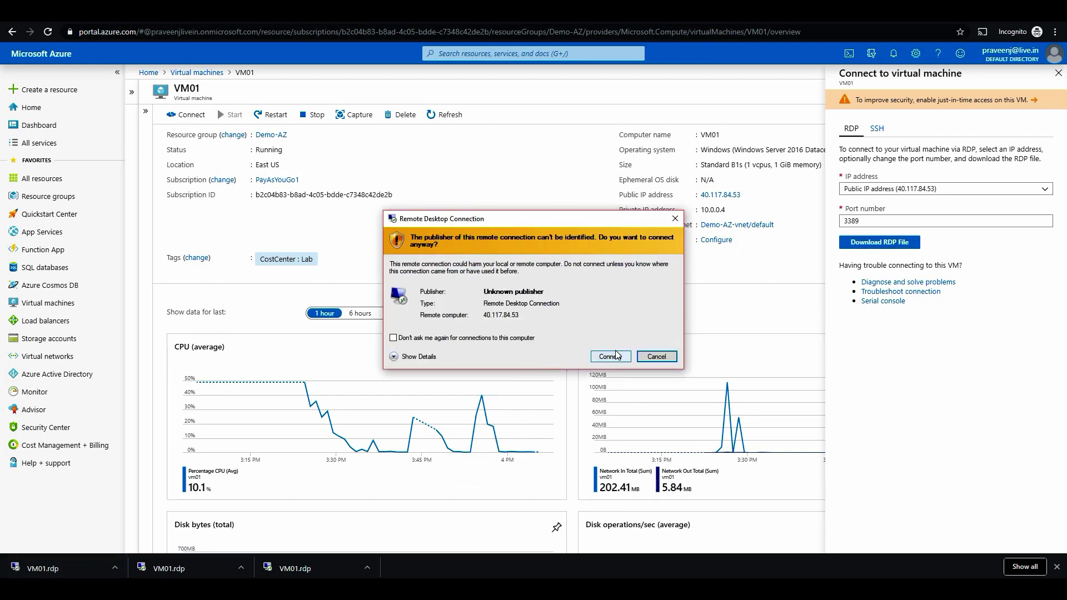
left_click(610, 356)
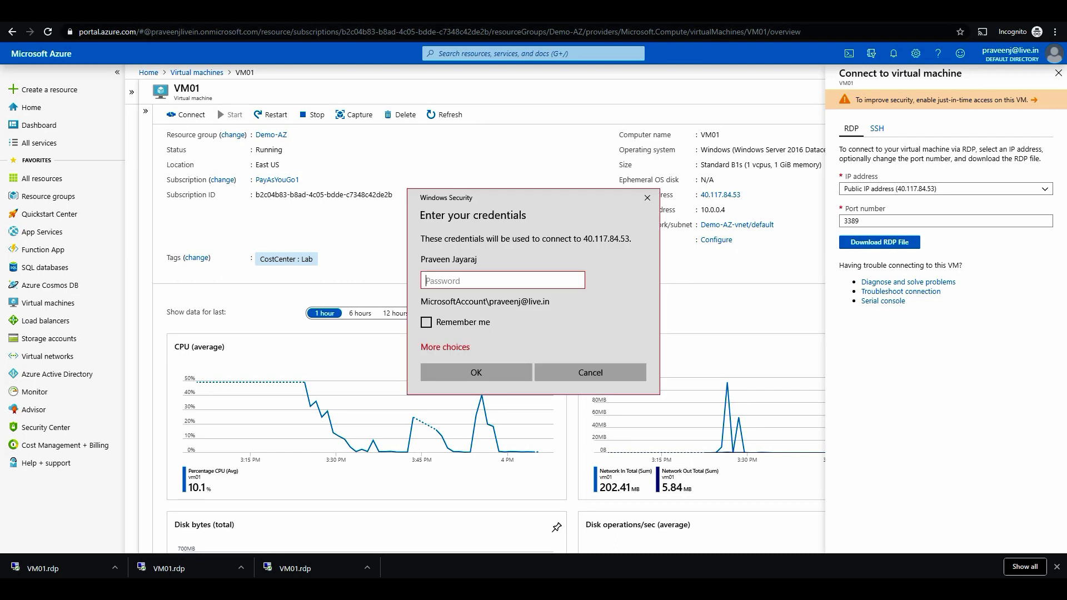
left_click(453, 348)
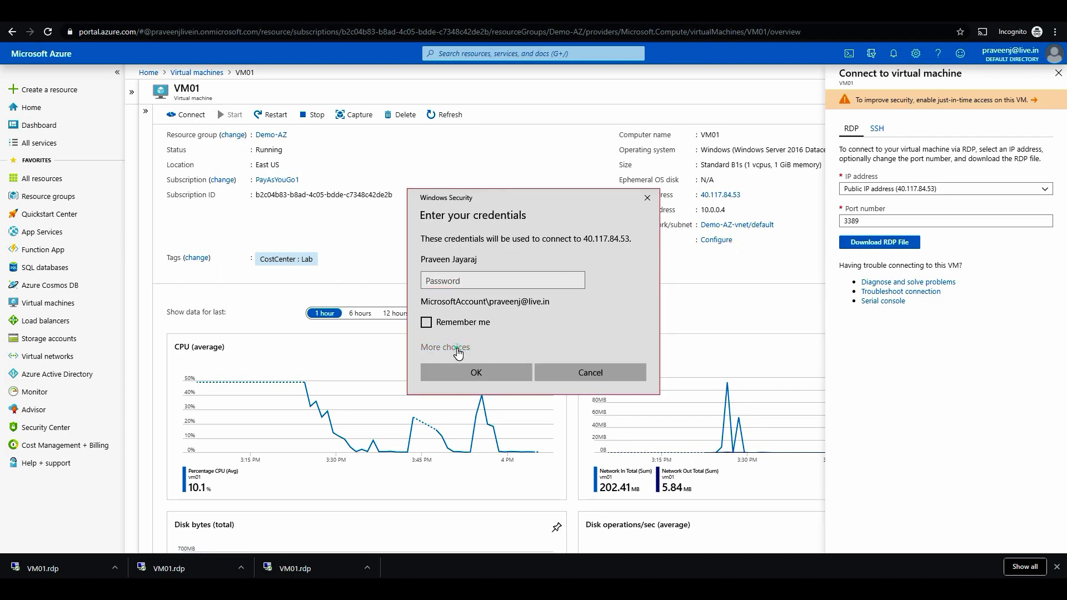
left_click(495, 403)
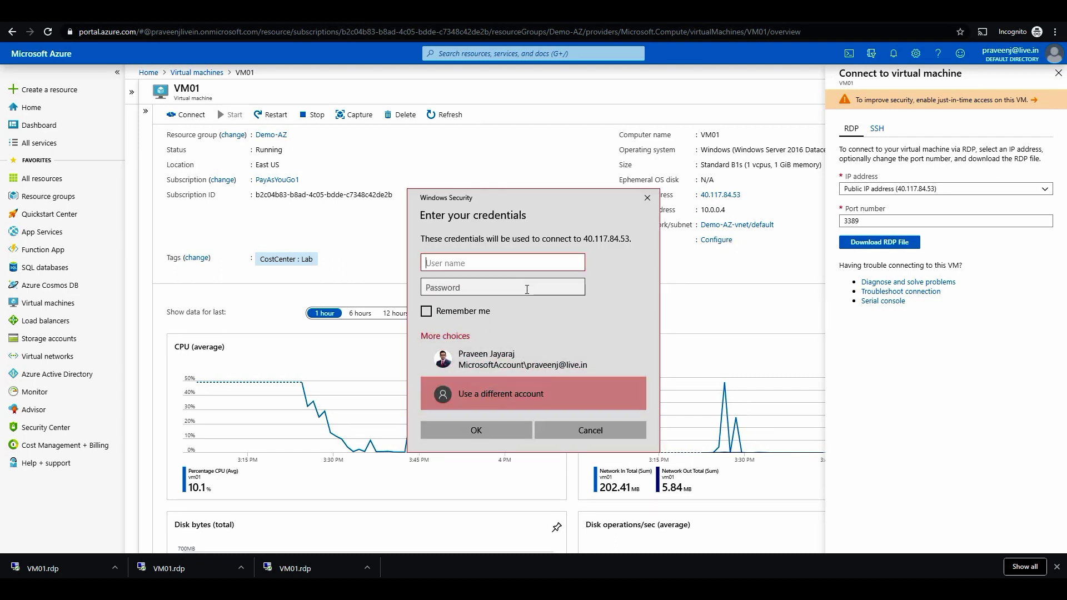
type("vmadmin")
left_click(527, 290)
type("•••")
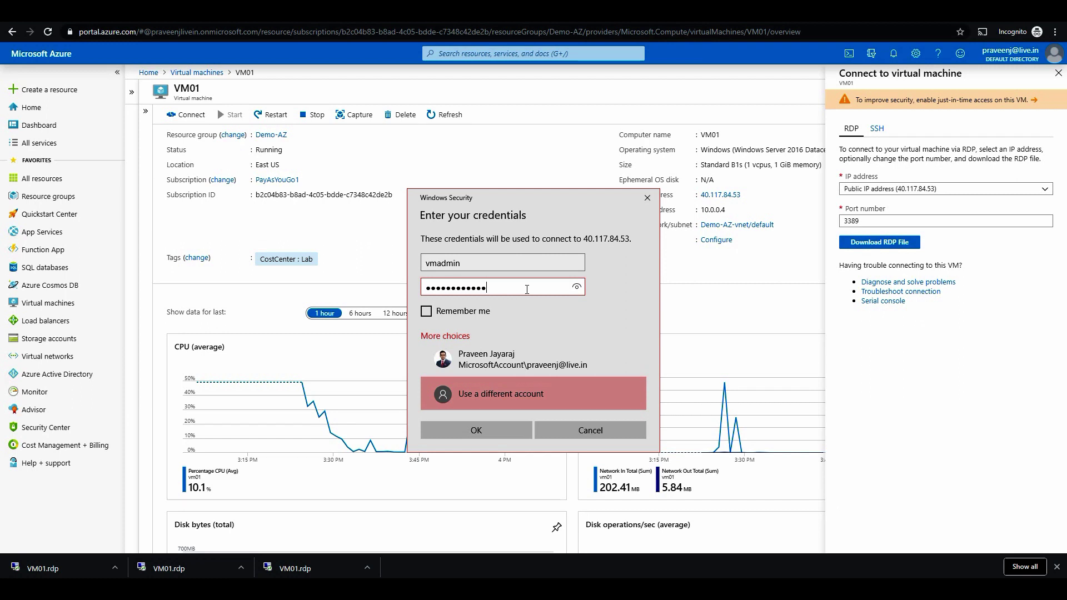
left_click(426, 311)
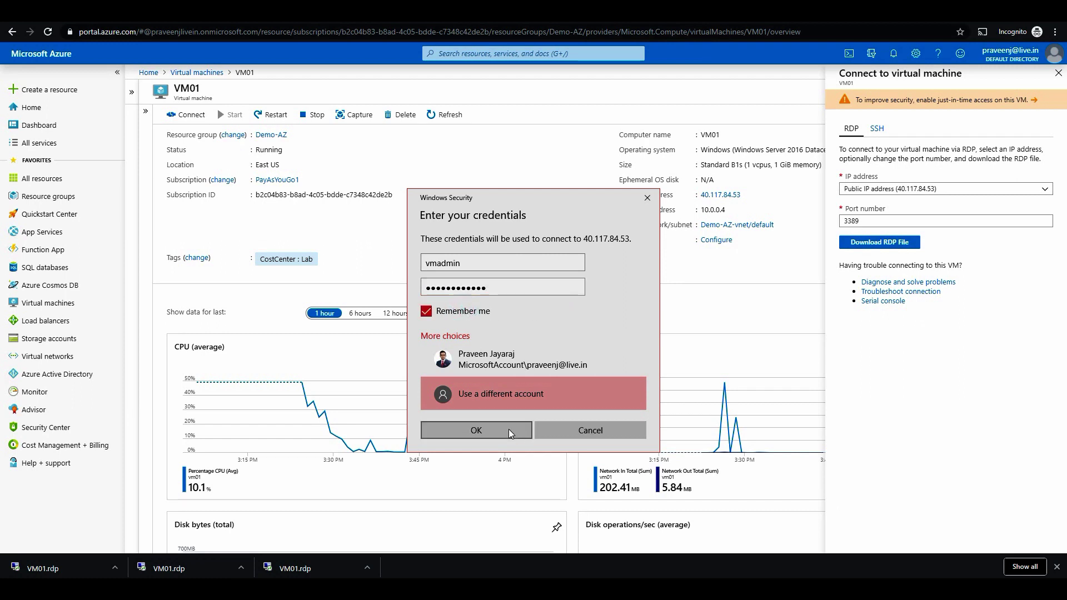
left_click(508, 430)
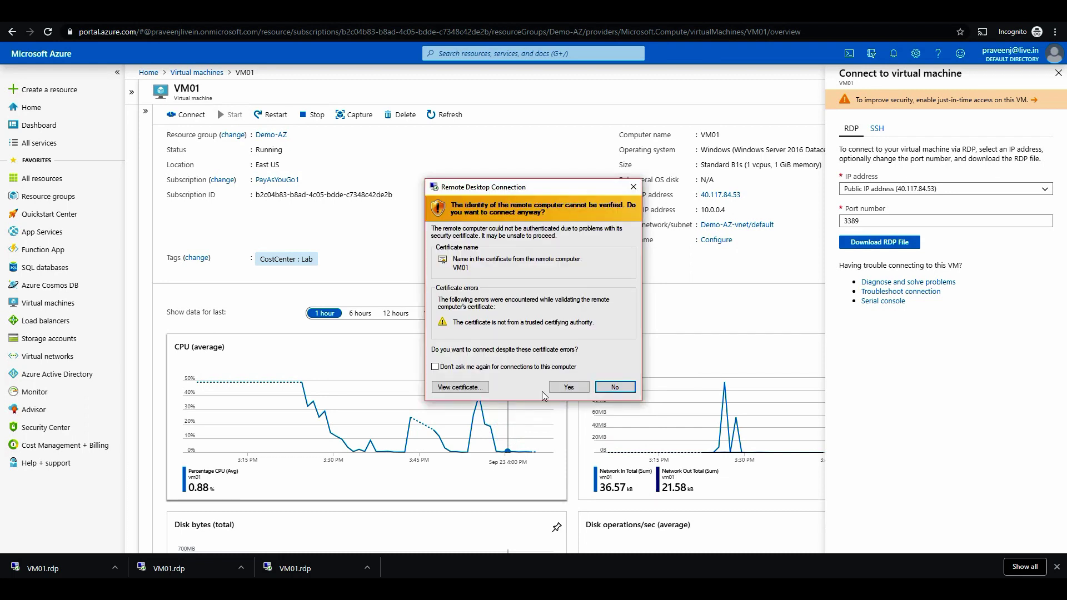
left_click(563, 387)
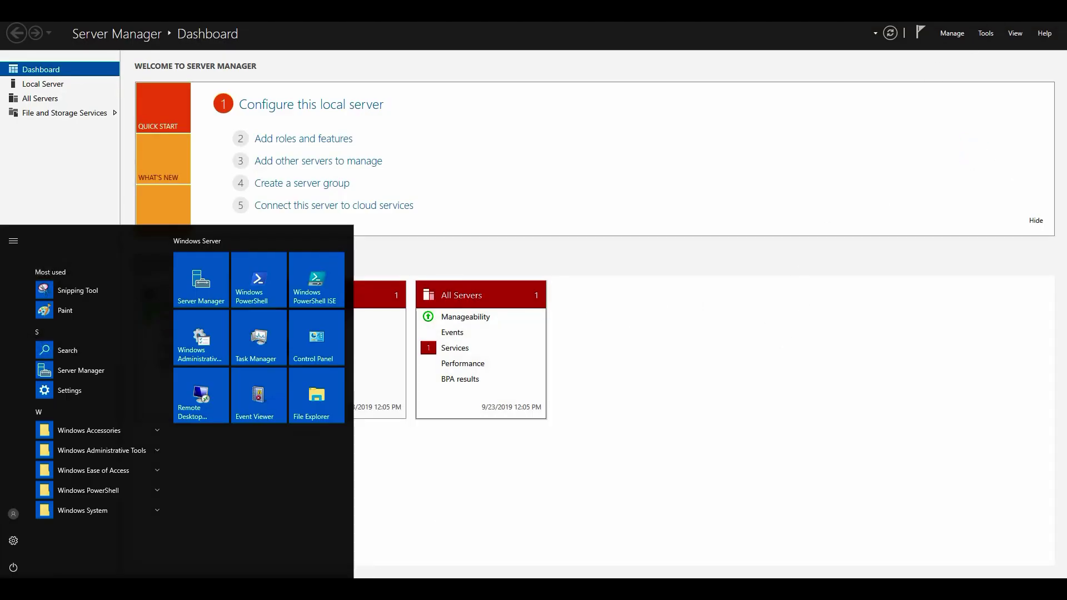
left_click(355, 511)
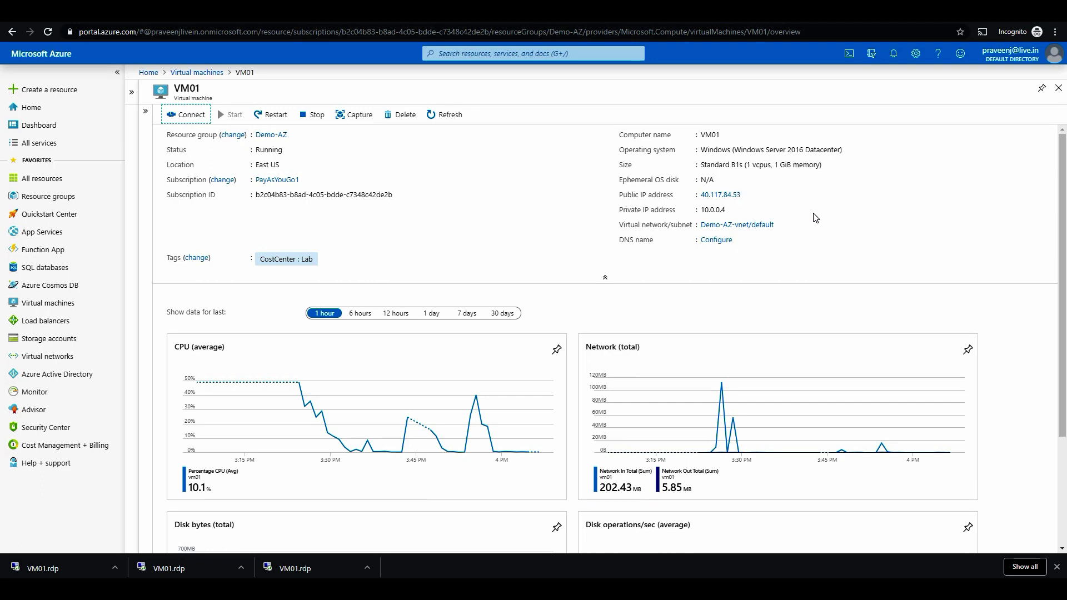
left_click(848, 54)
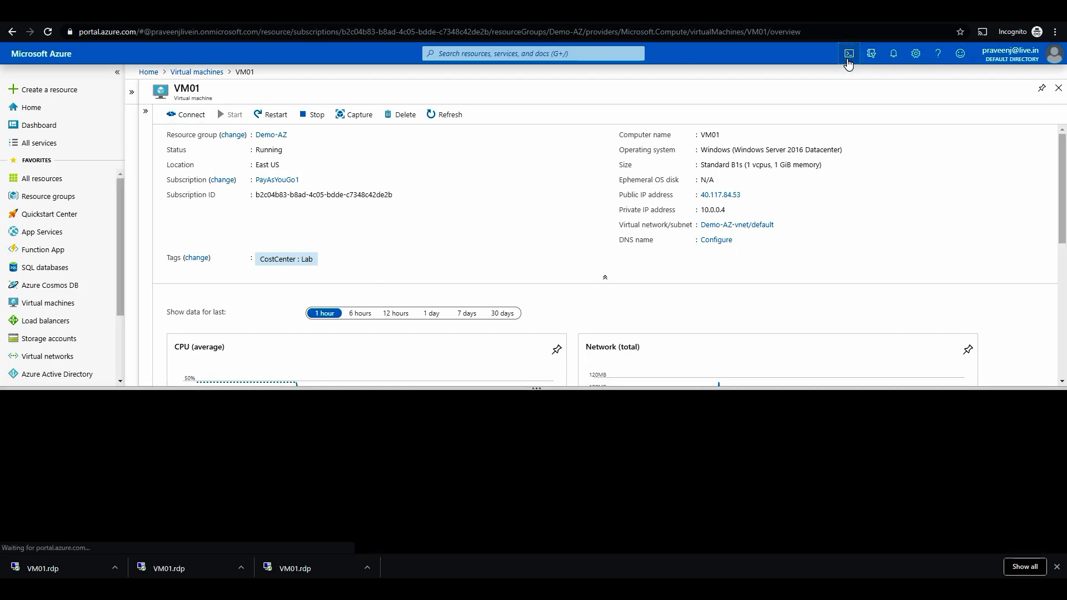
left_click(849, 54)
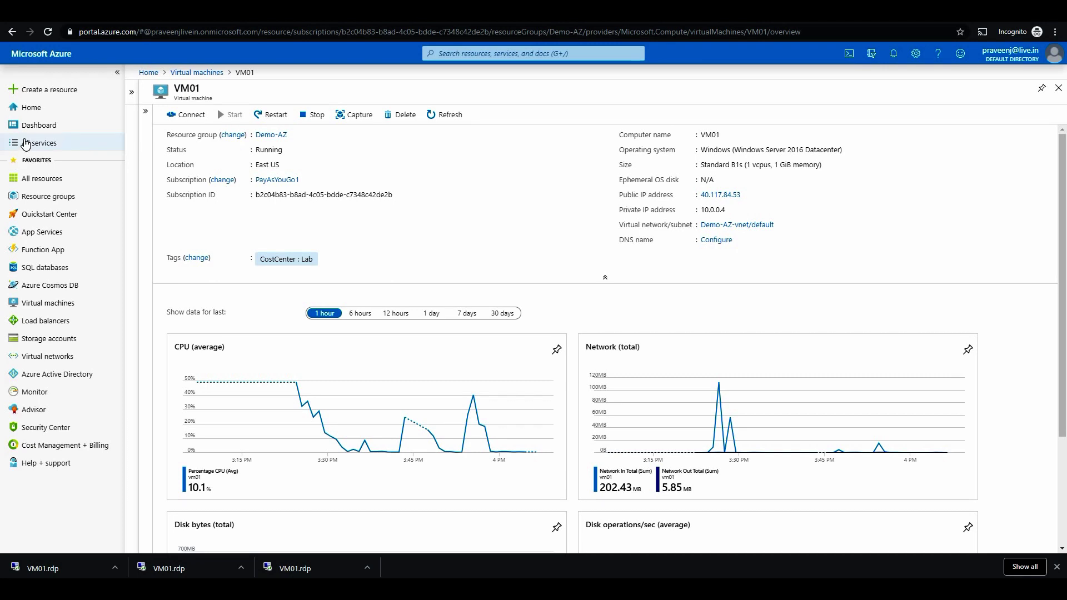
Review the resources on the dashboard and in resource group Demo-AZ
left_click(43, 133)
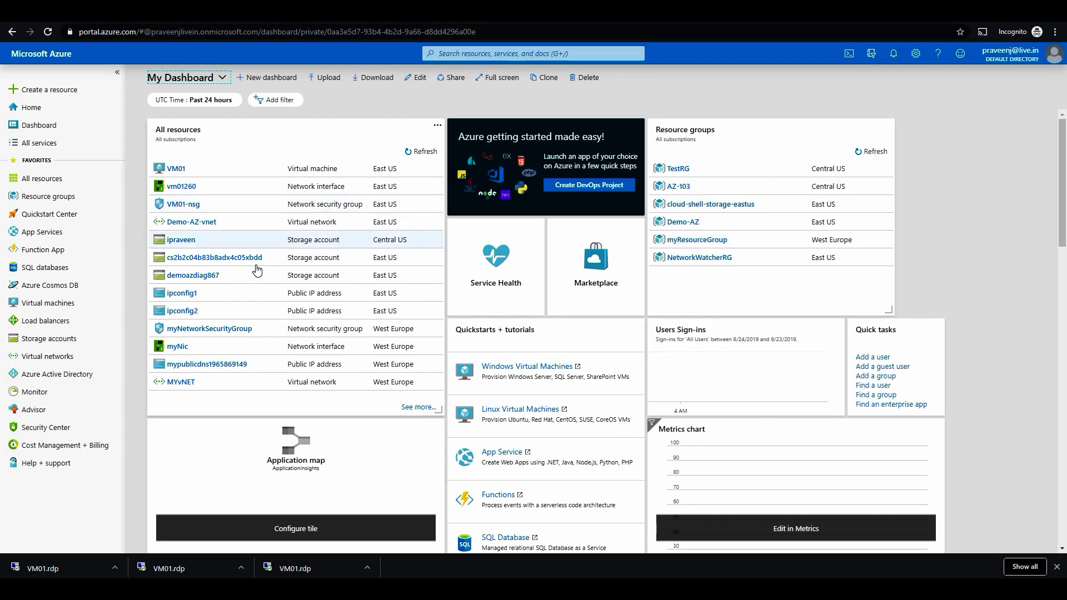
left_click(44, 124)
left_click(61, 196)
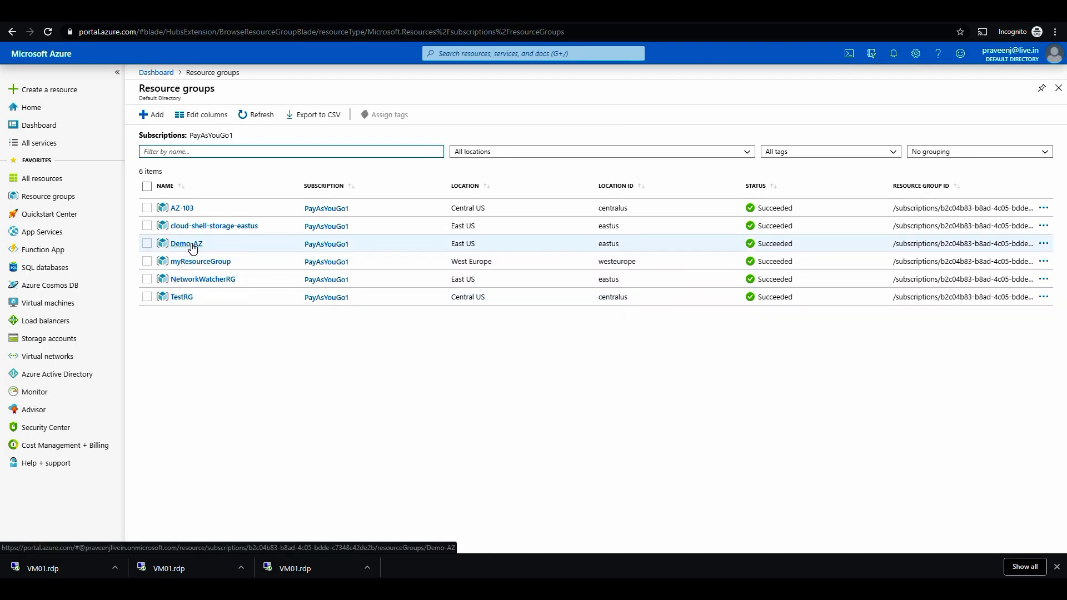
left_click(191, 244)
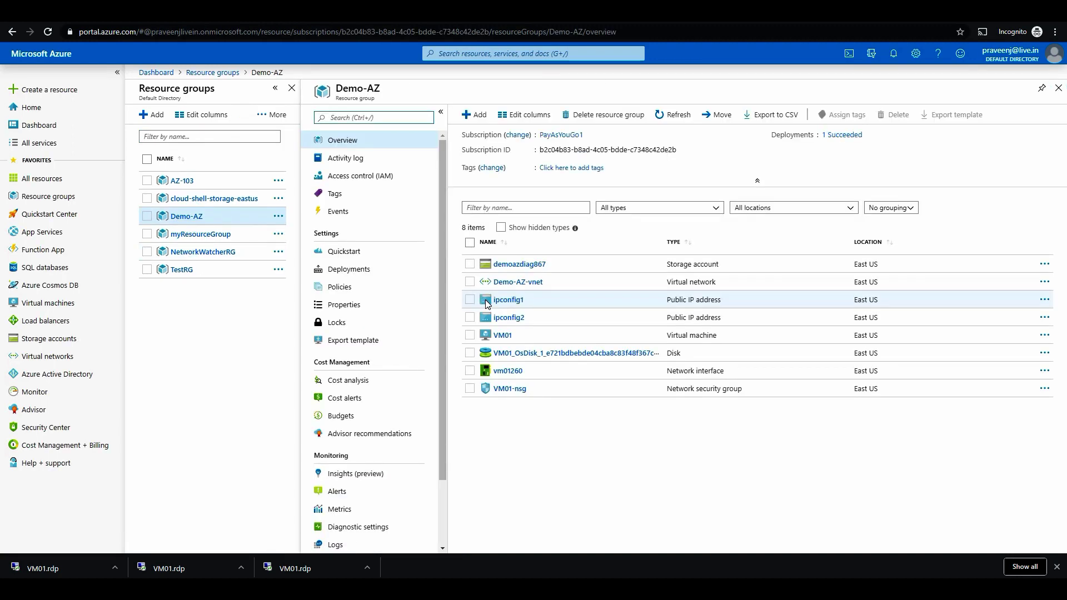
left_click(469, 243)
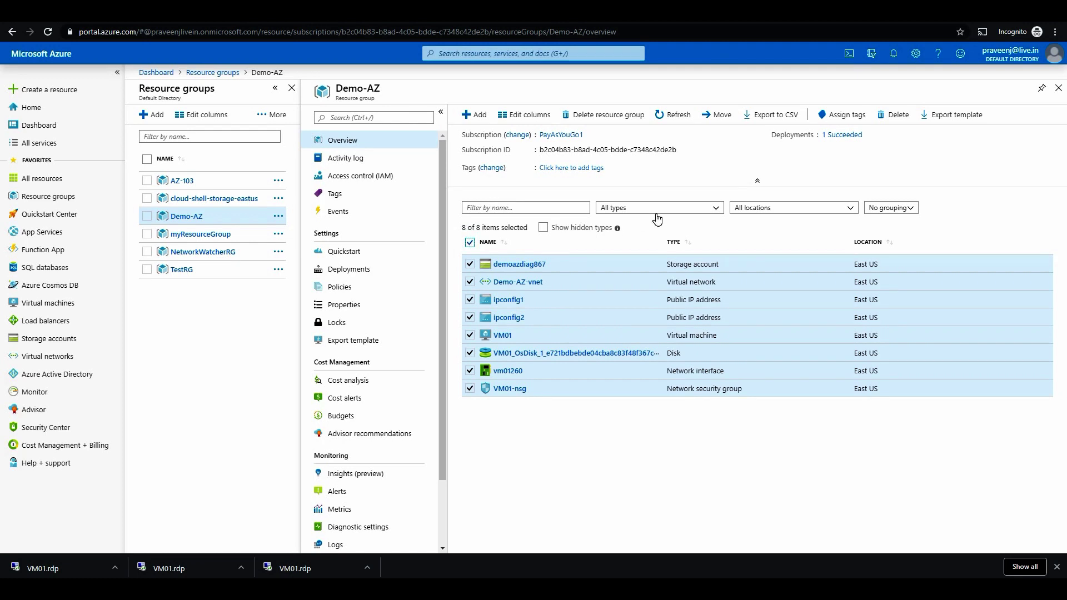
left_click(895, 116)
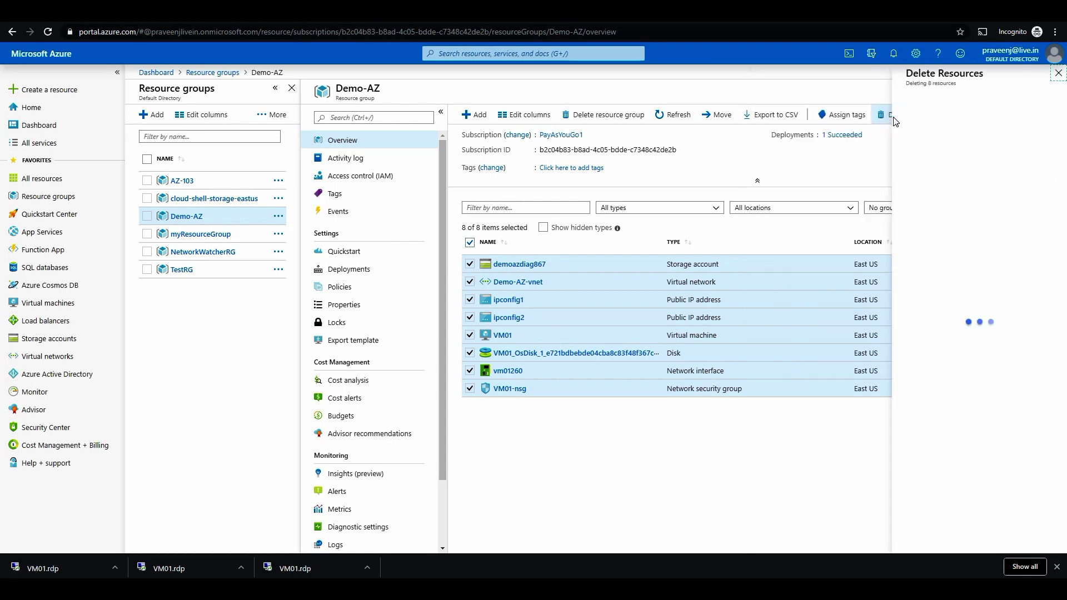
left_click(1058, 76)
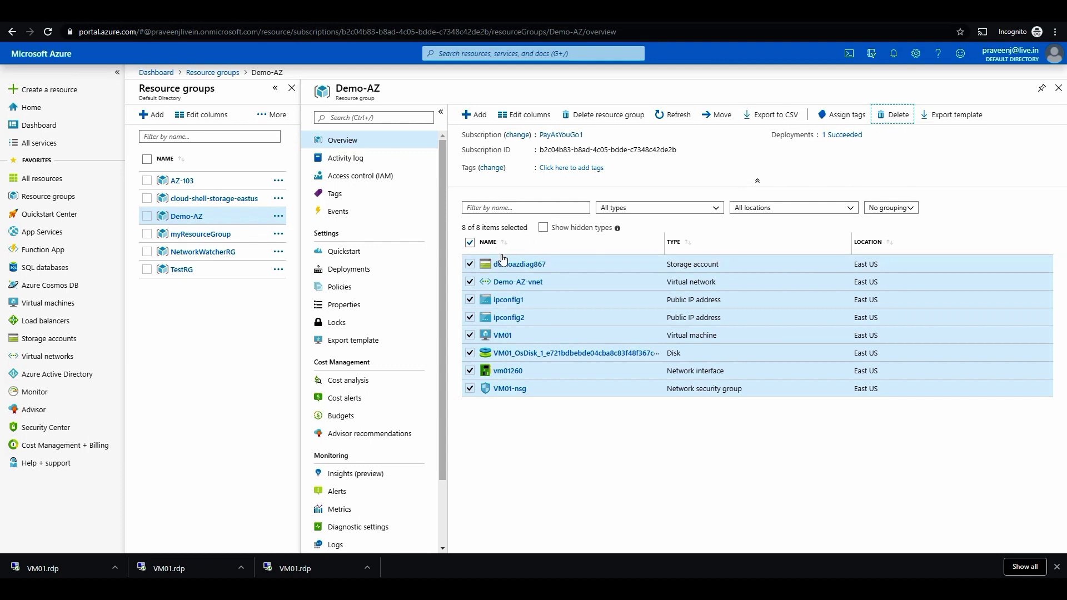
Stop virtual machine VM01 without reserving its public IP address
left_click(67, 306)
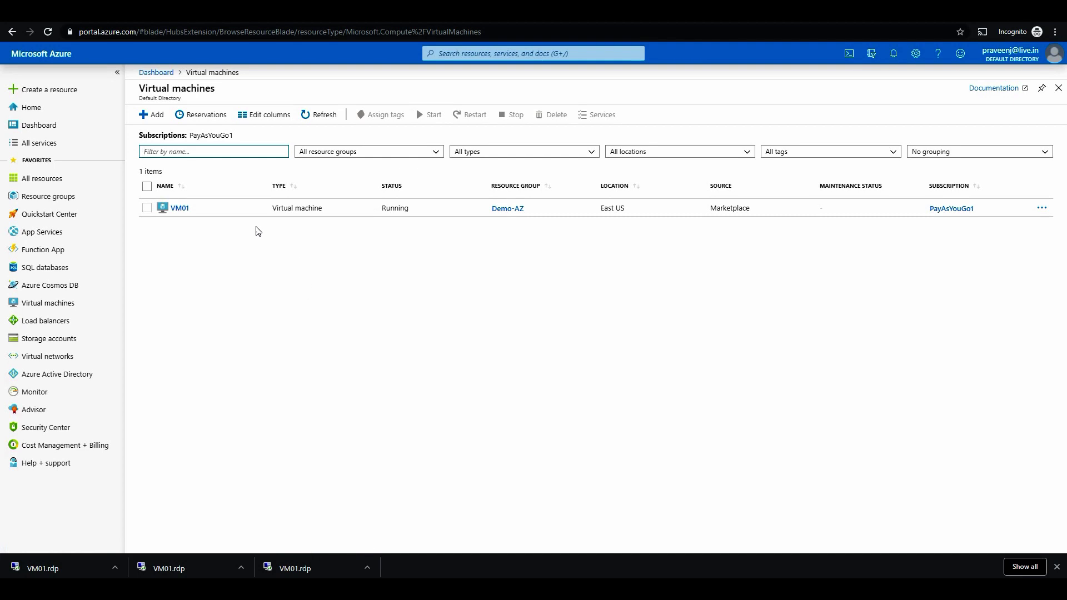
left_click(179, 209)
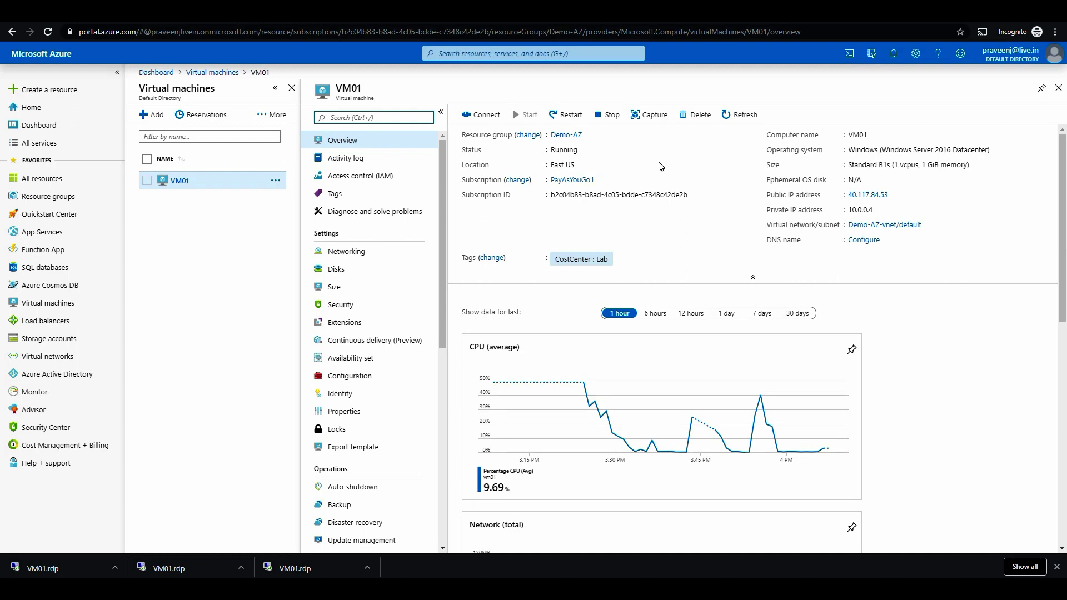
left_click(608, 115)
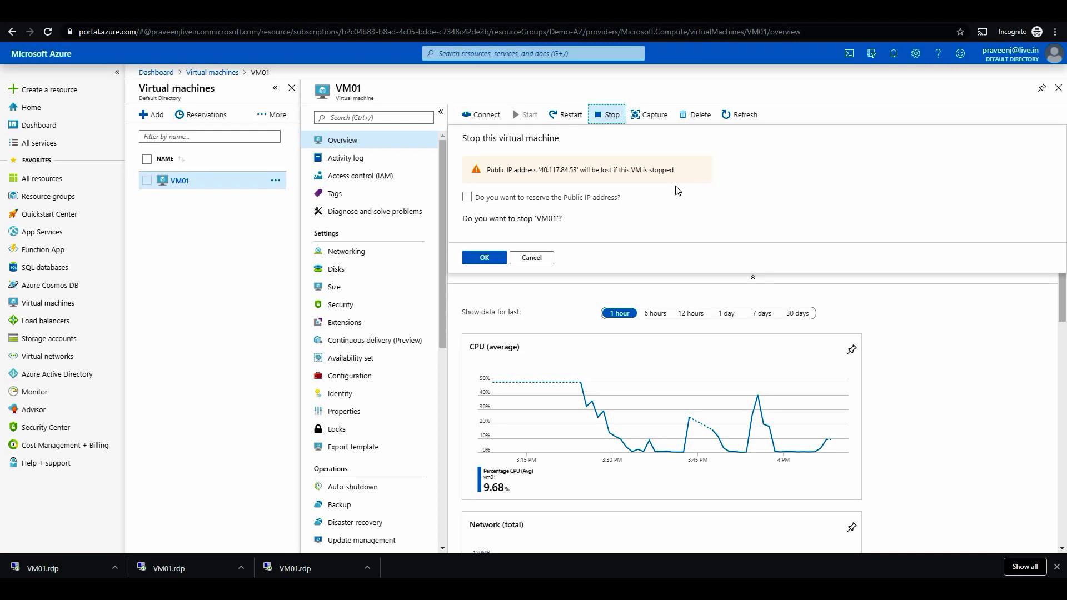
left_click(481, 259)
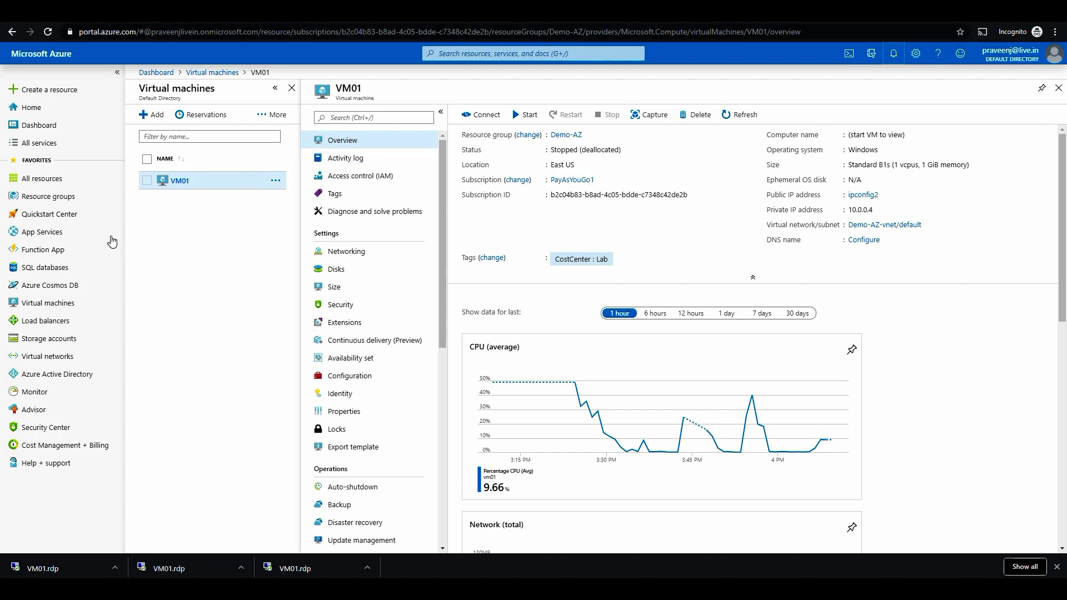
Prepare the deletion of all resources in resource group Demo-AZ with the confirmation yes, cancel it, and return to the home page
left_click(77, 133)
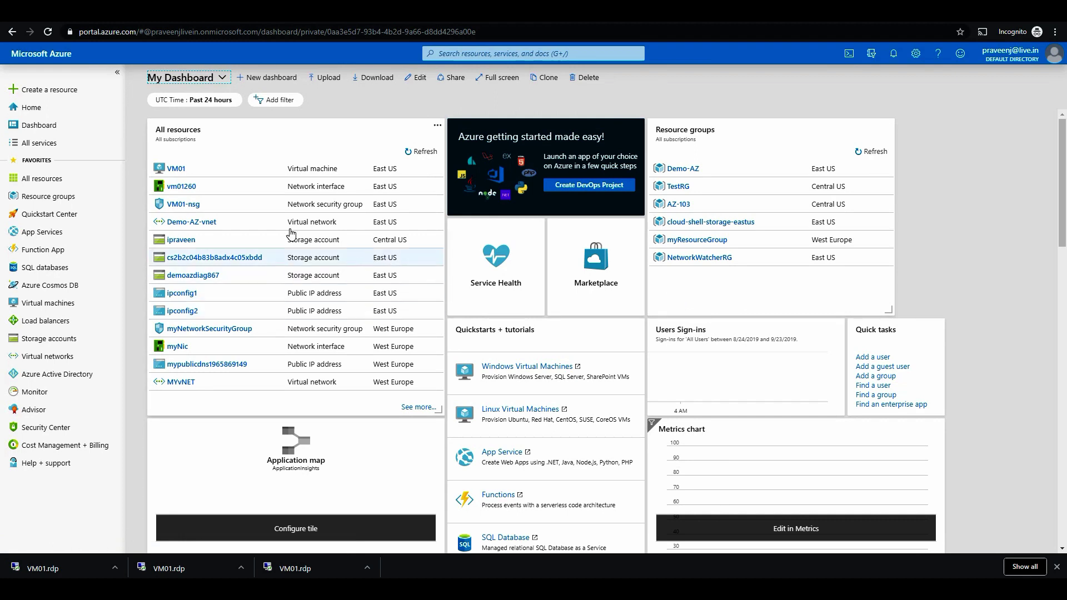
left_click(69, 197)
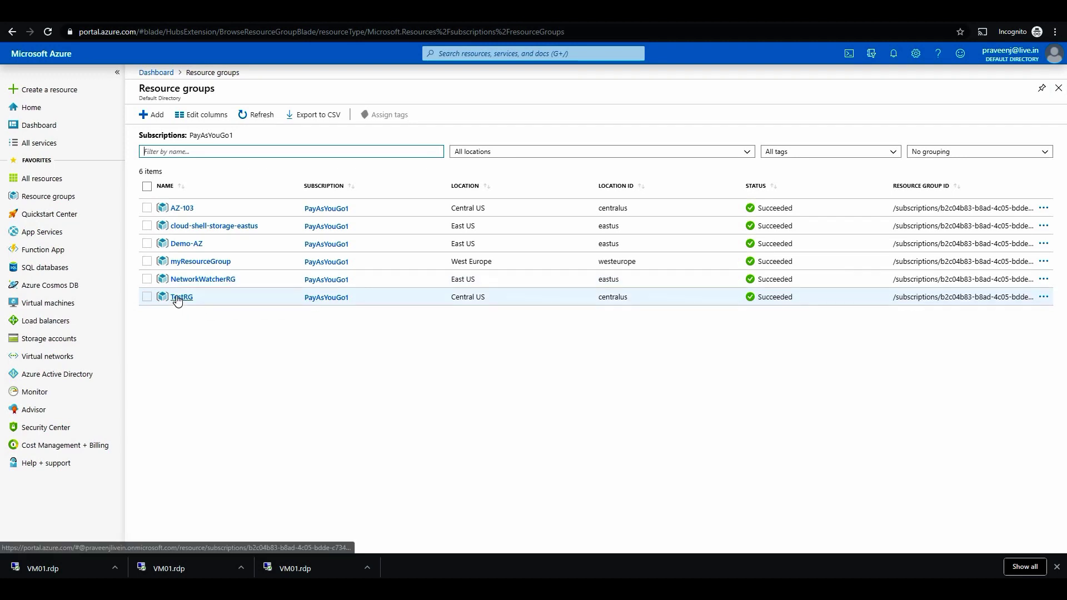
left_click(186, 245)
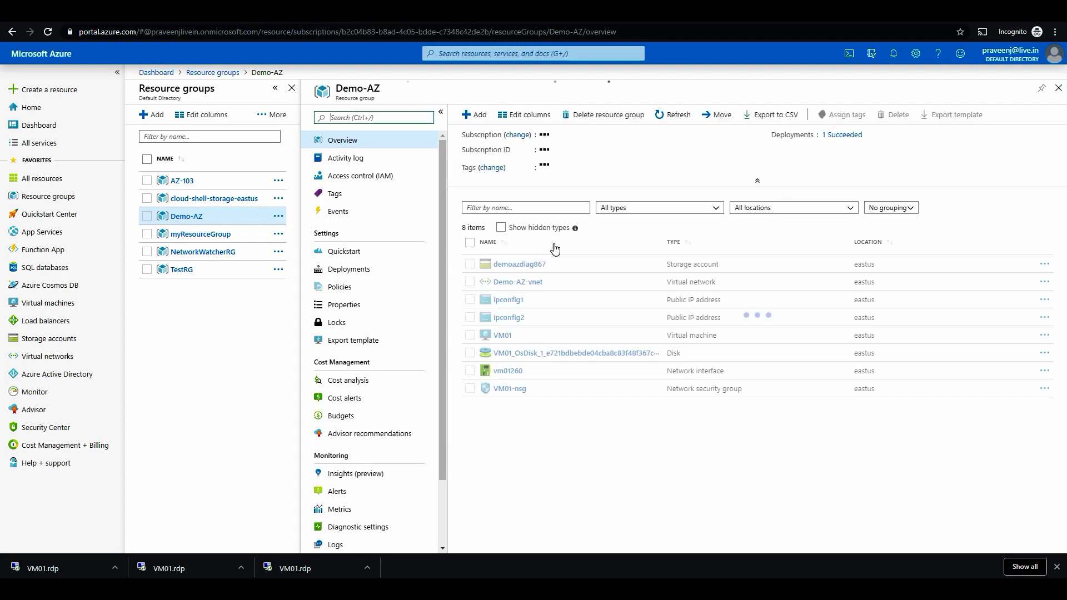
left_click(469, 242)
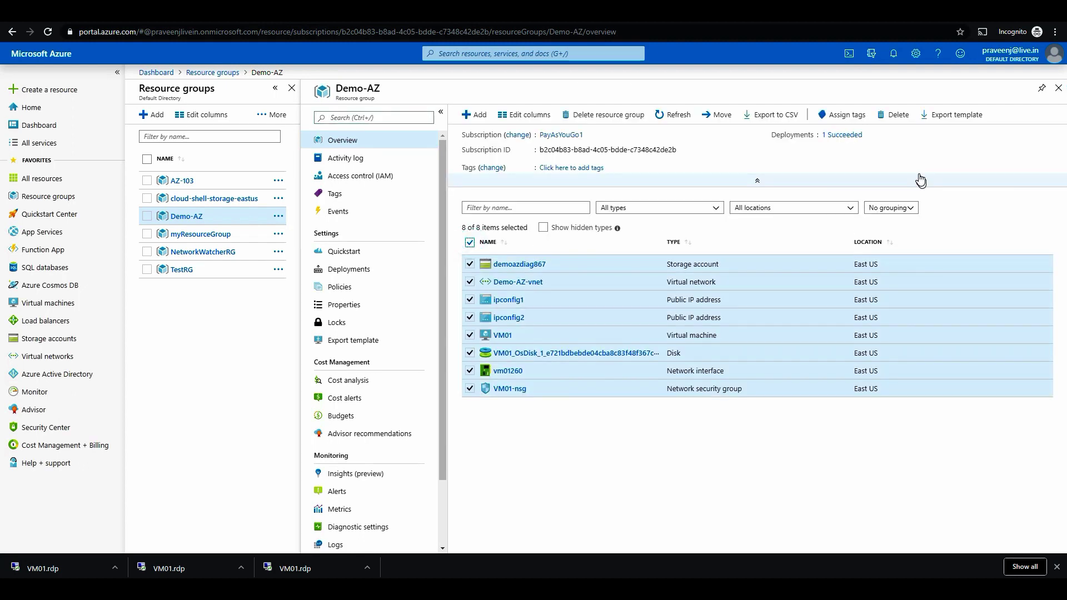
left_click(894, 114)
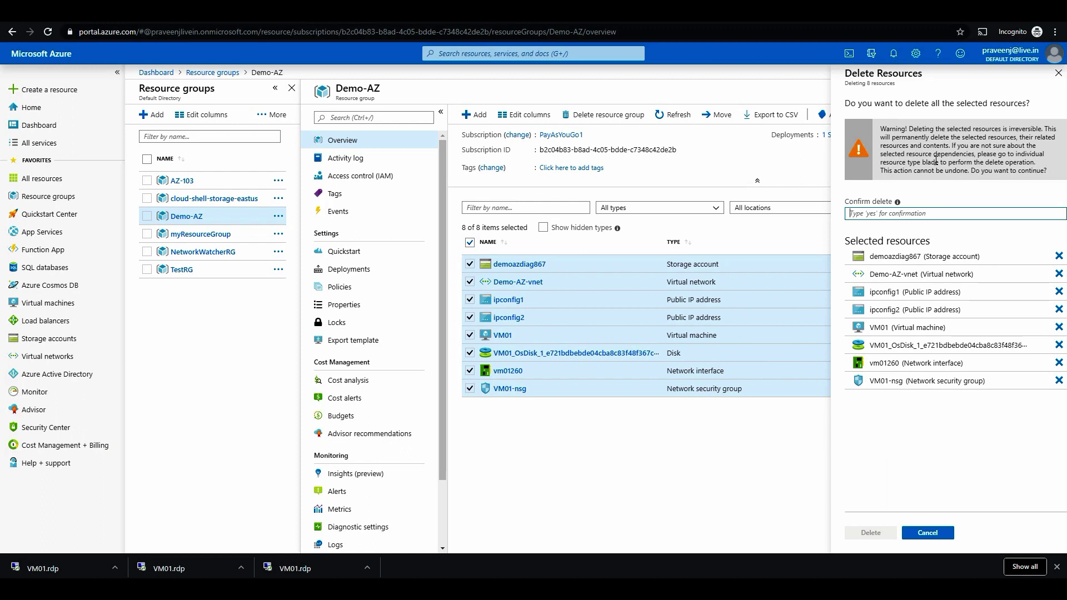
type("yes")
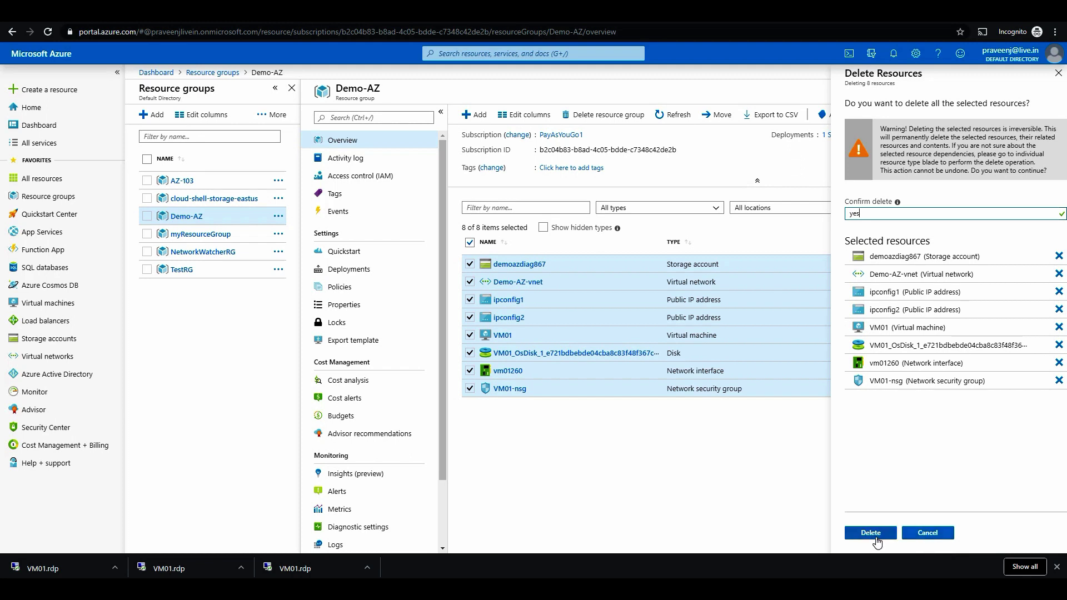
left_click(923, 532)
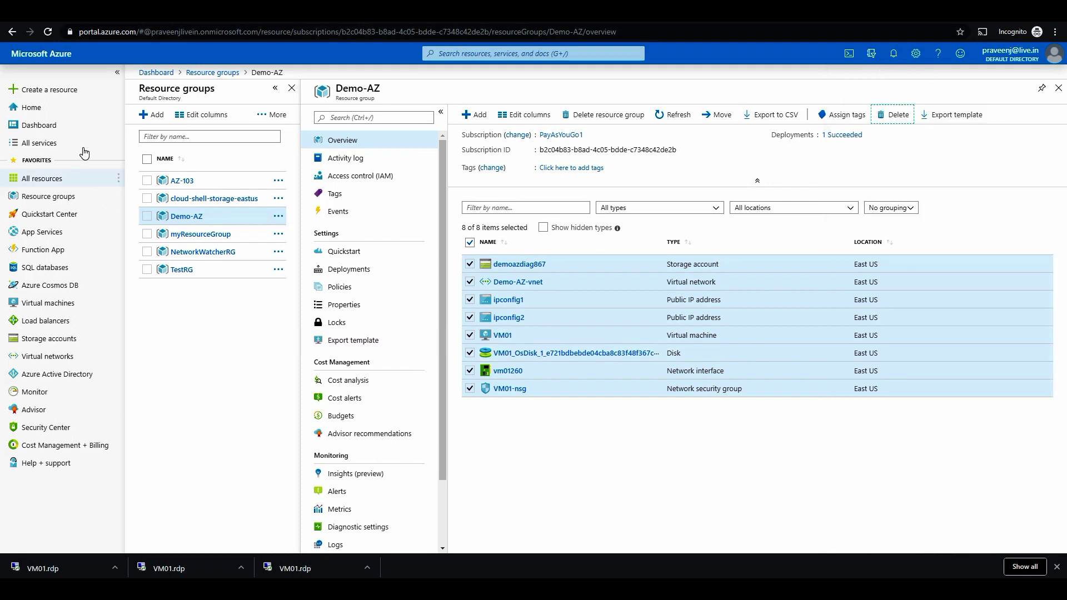
left_click(29, 107)
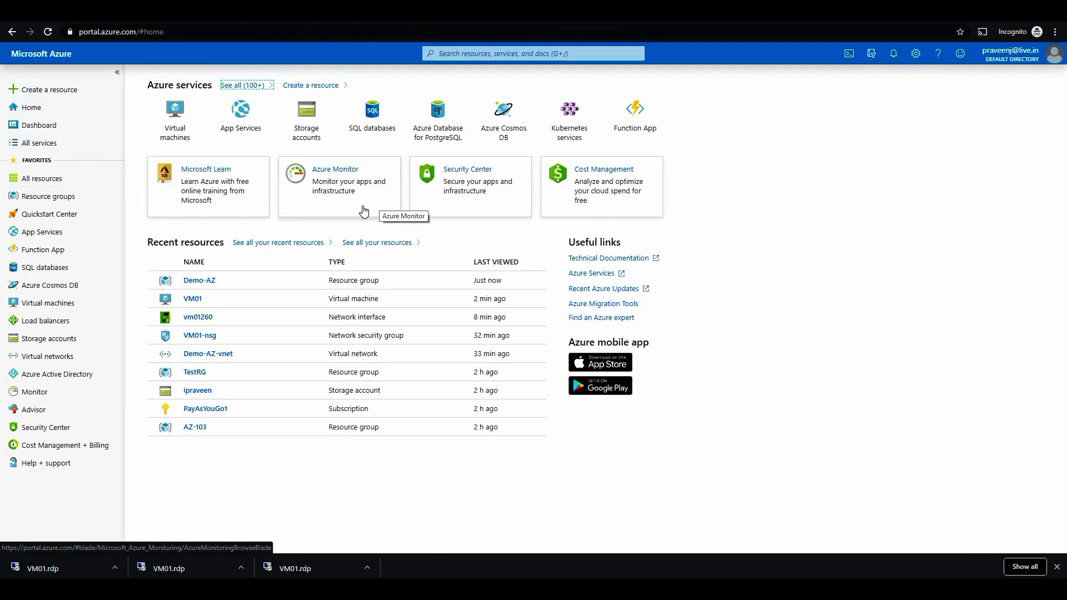